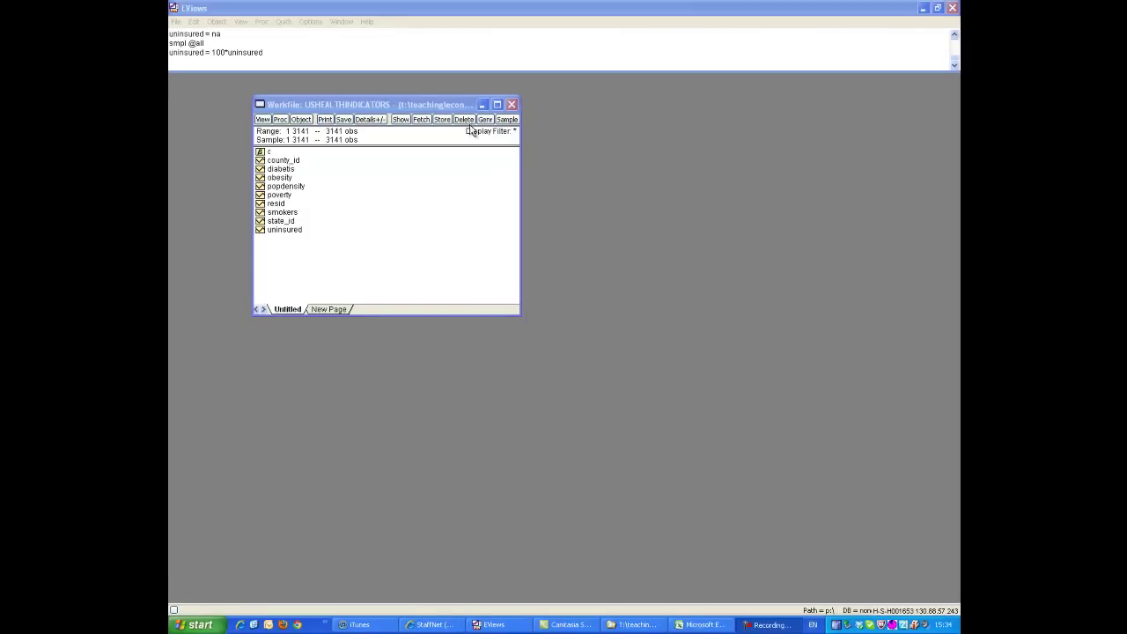
- Centre the workfile window, select obesity, popdensity and poverty, and bring up their context menu
left_click_drag(399, 107, 530, 169)
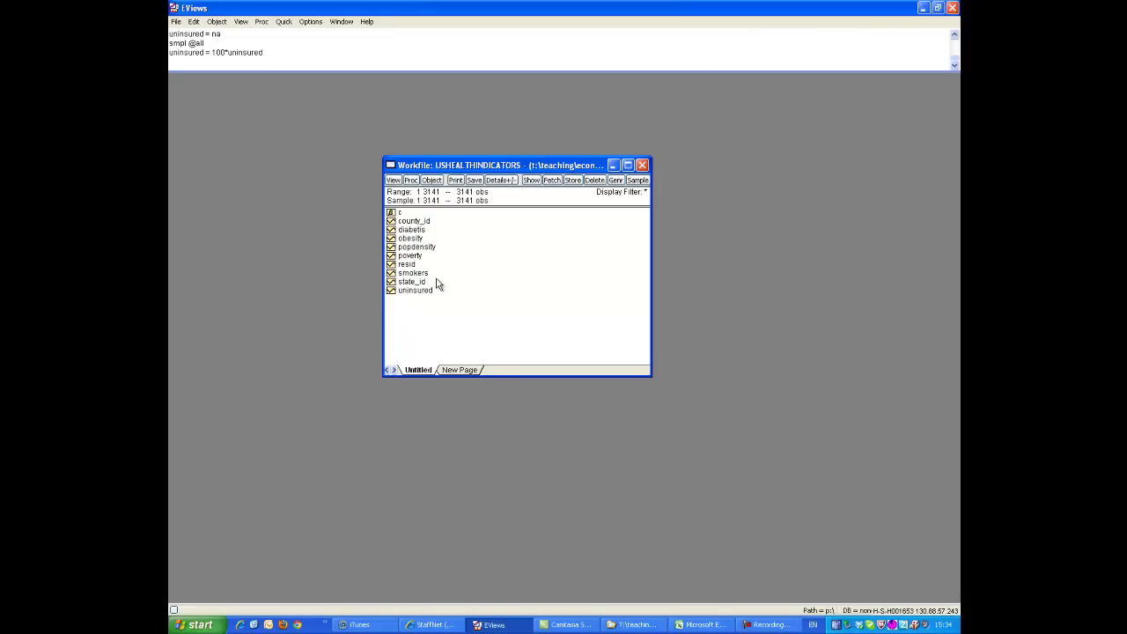
left_click(419, 238)
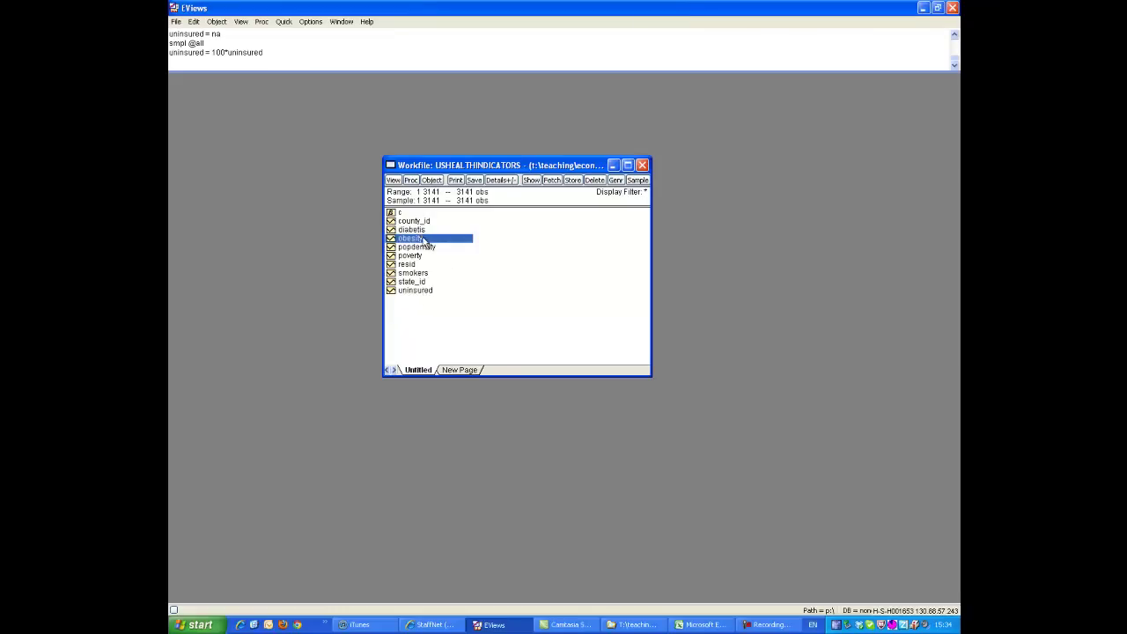
left_click(418, 255, "shift")
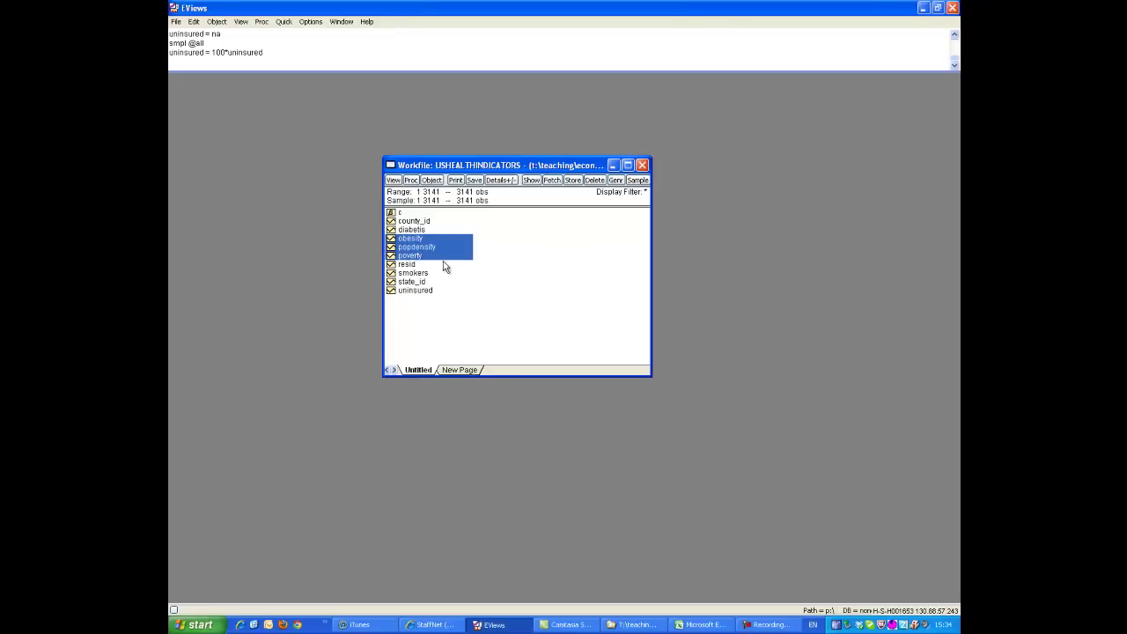
right_click(423, 238)
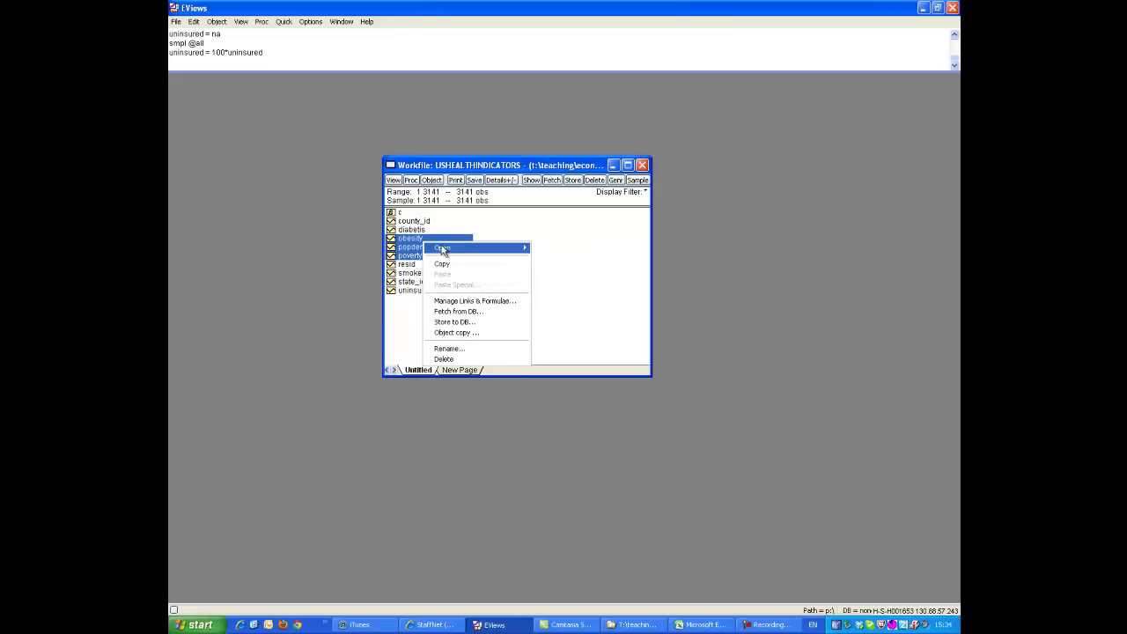
- Open the three series as a maximized group and scroll to the last observation and back
left_click(545, 248)
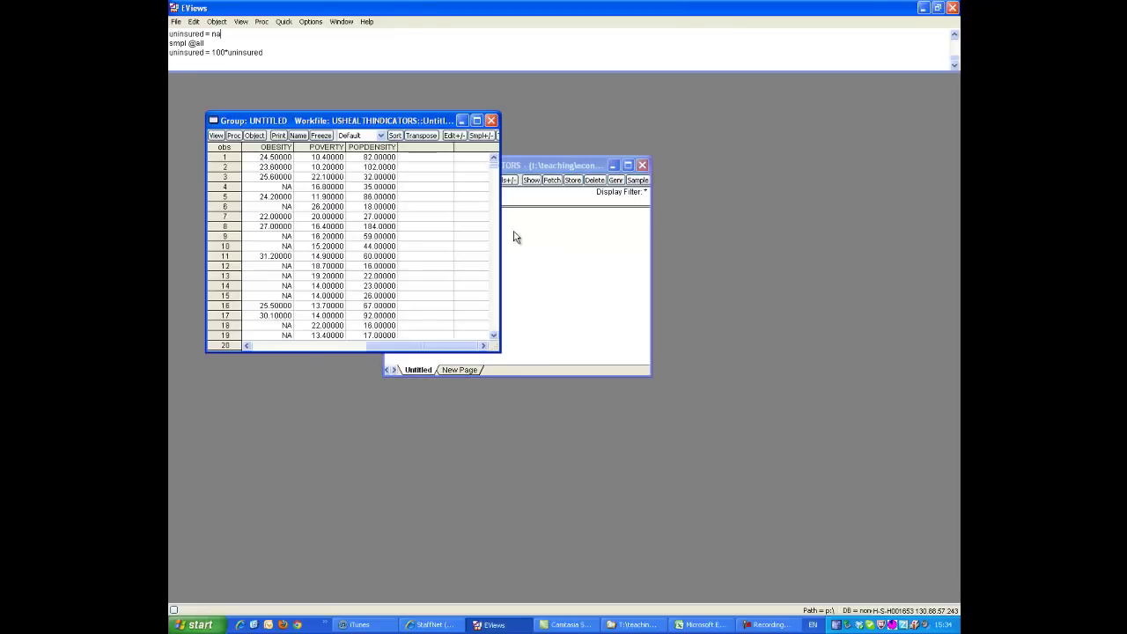
left_click(476, 118)
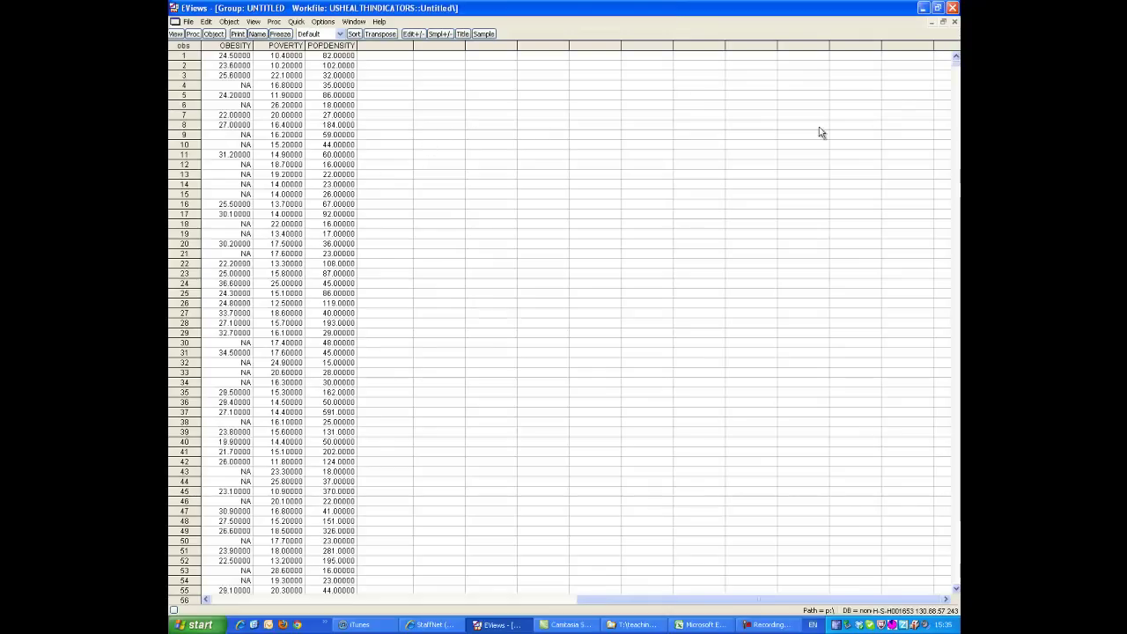
scroll(951, 579, "down", 20)
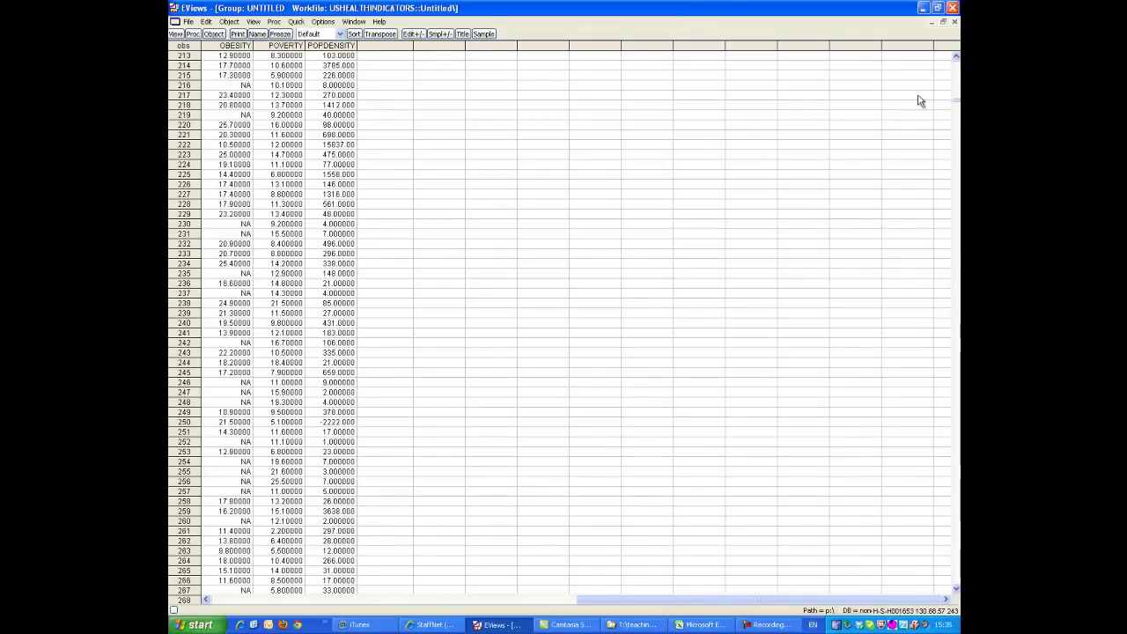
left_click_drag(956, 103, 956, 585)
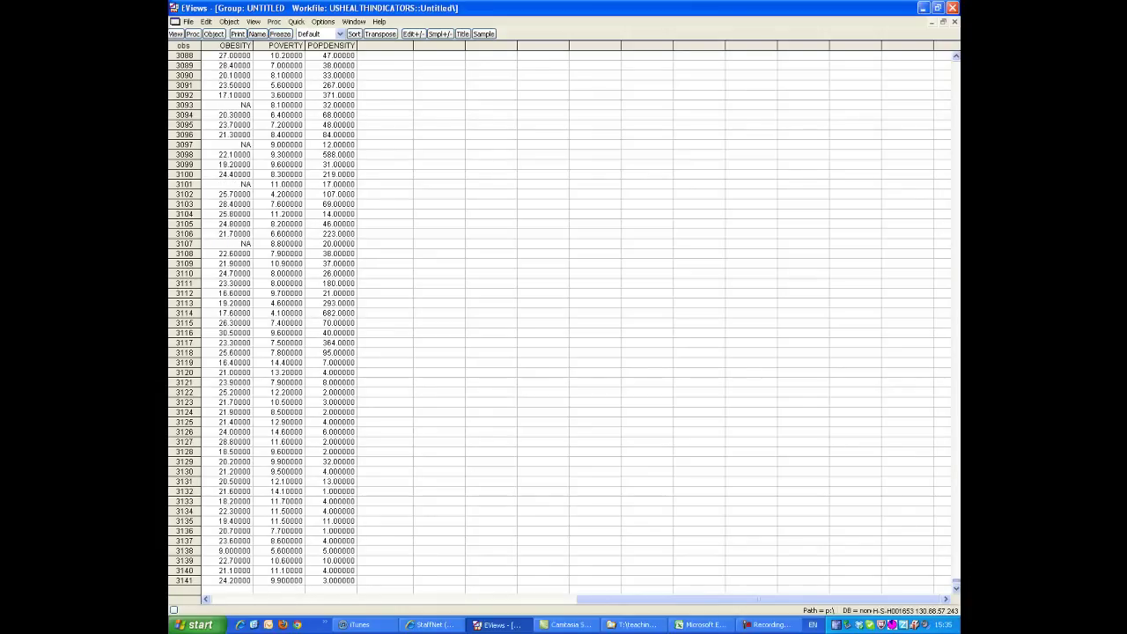
left_click_drag(955, 586, 951, 61)
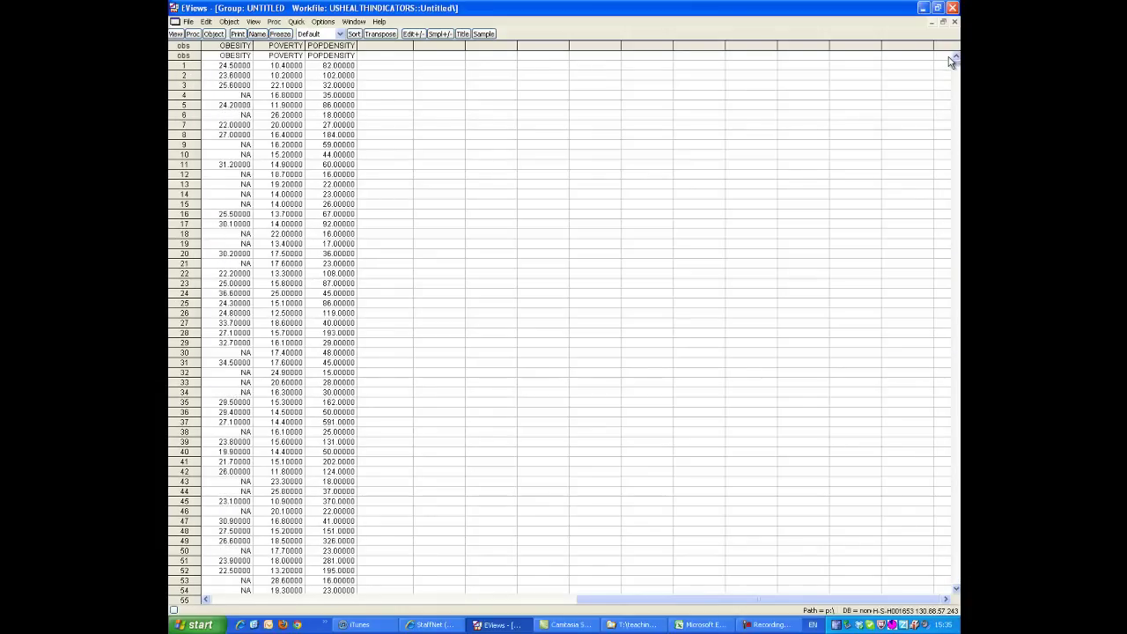
- Inspect the first obesity and poverty values and the POVERTY and POPDENSITY columns
left_click(240, 66)
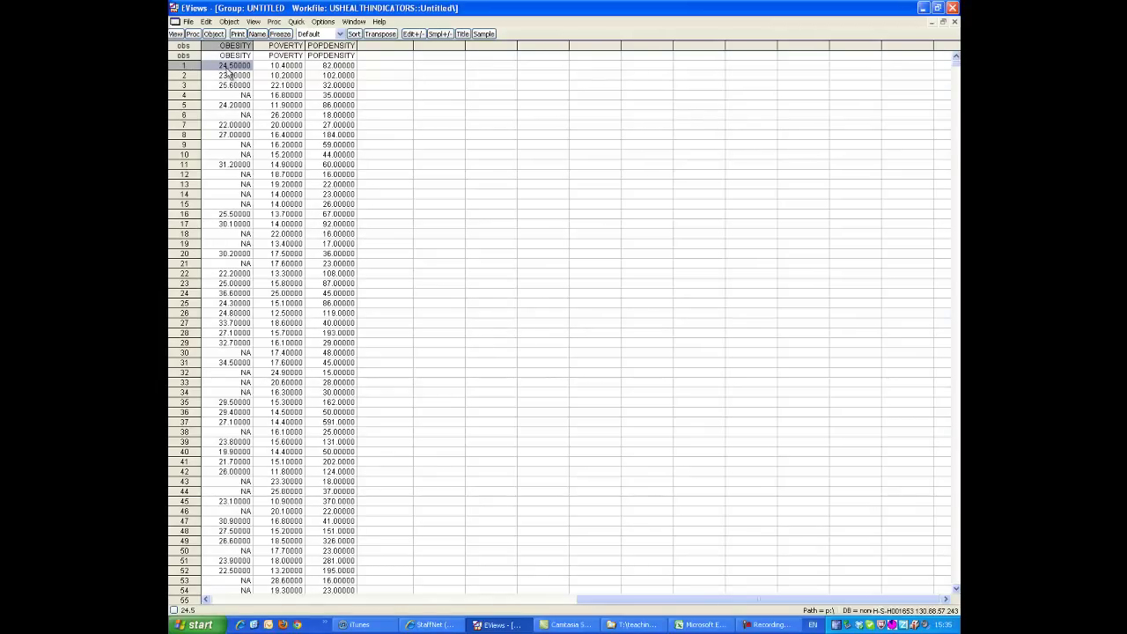
left_click(283, 57)
left_click(283, 68)
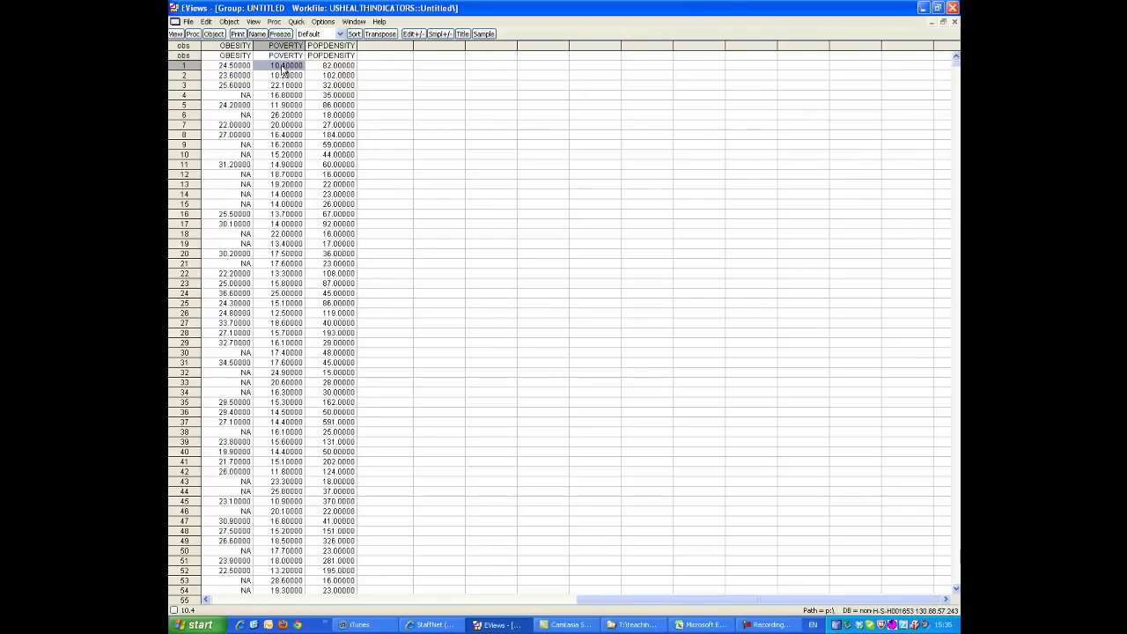
left_click(328, 56)
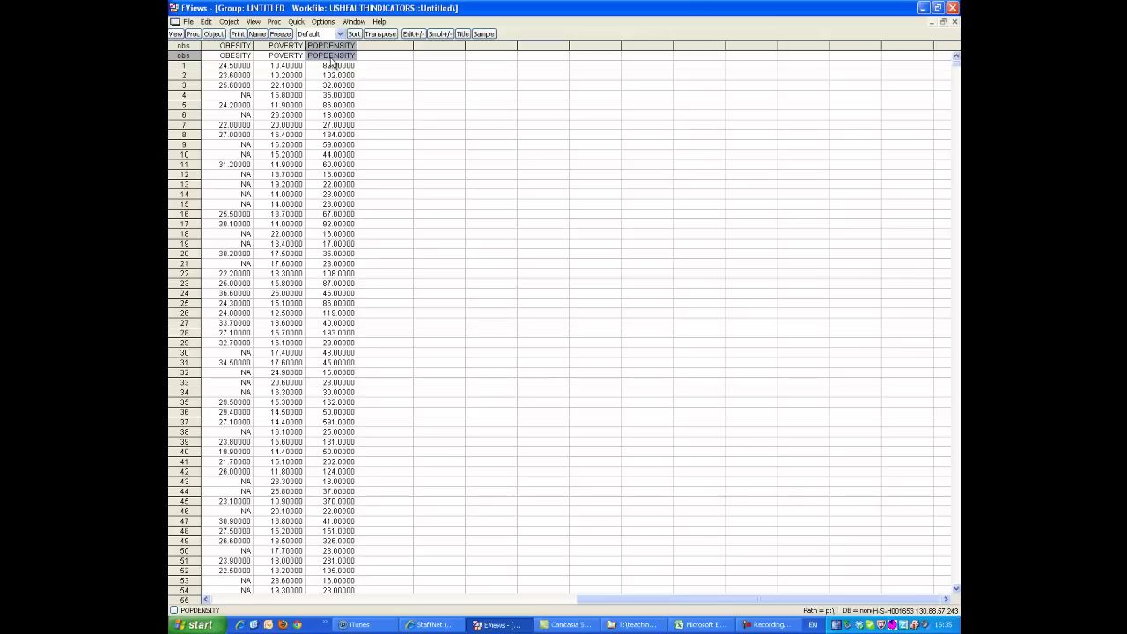
left_click(336, 54)
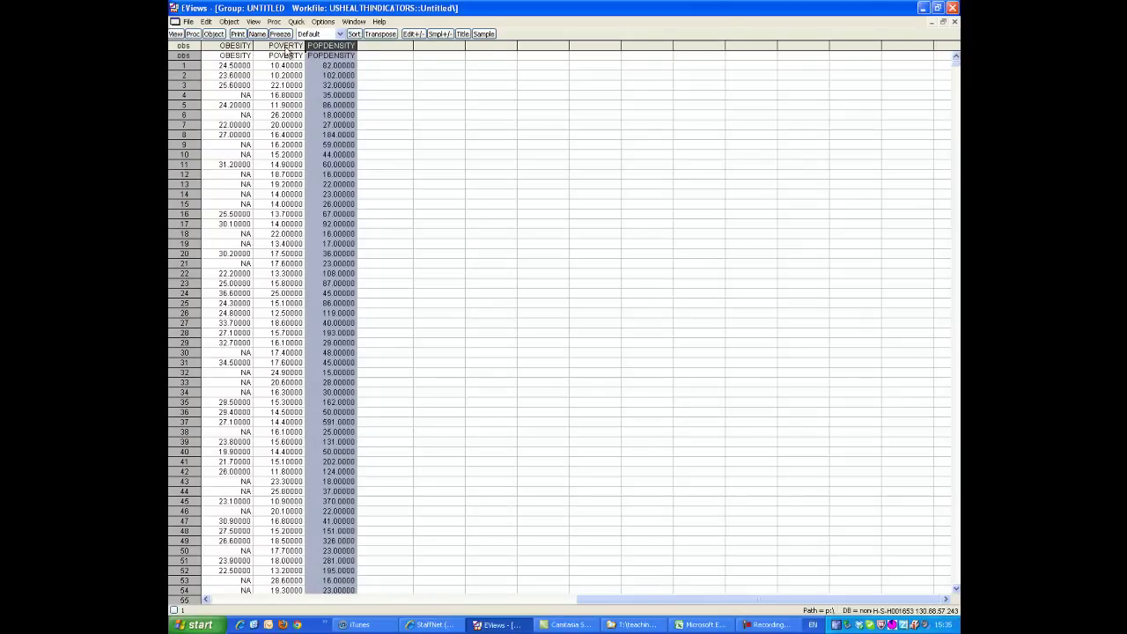
- Step through the NA obesity entries up to row 9, then close the group
left_click(245, 184)
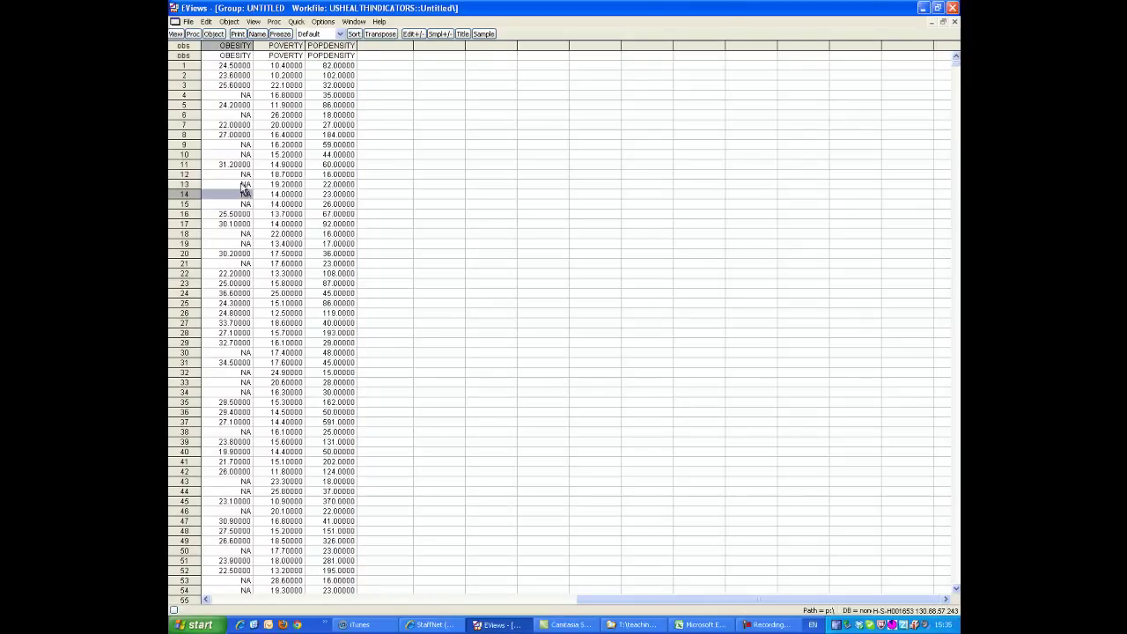
left_click(238, 203)
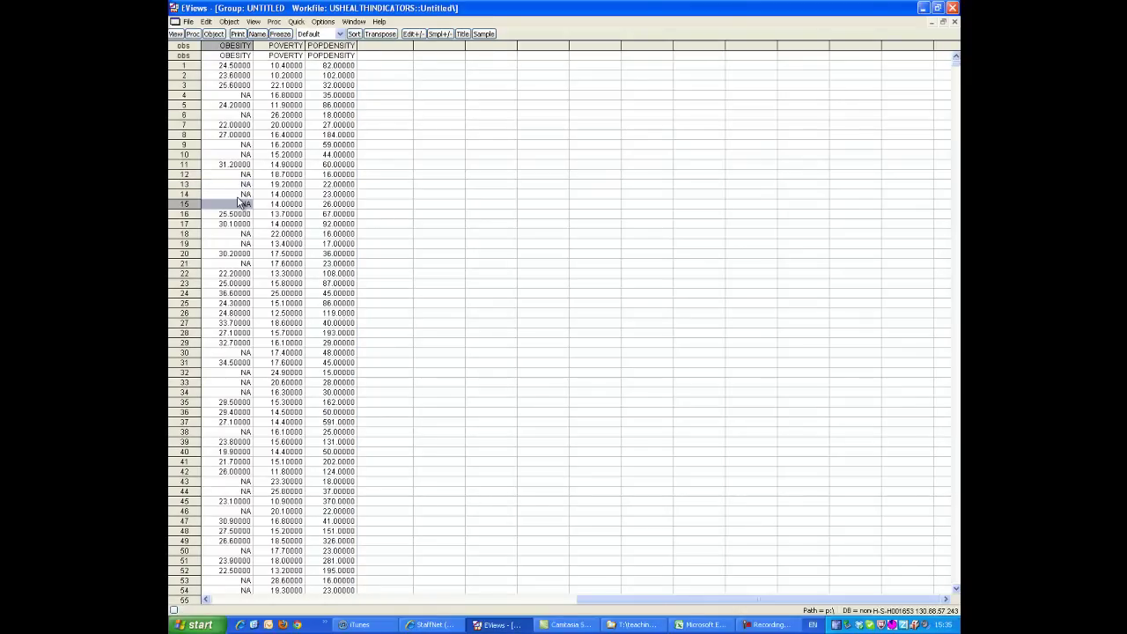
left_click(238, 195)
left_click(238, 185)
left_click(238, 165)
left_click(237, 155)
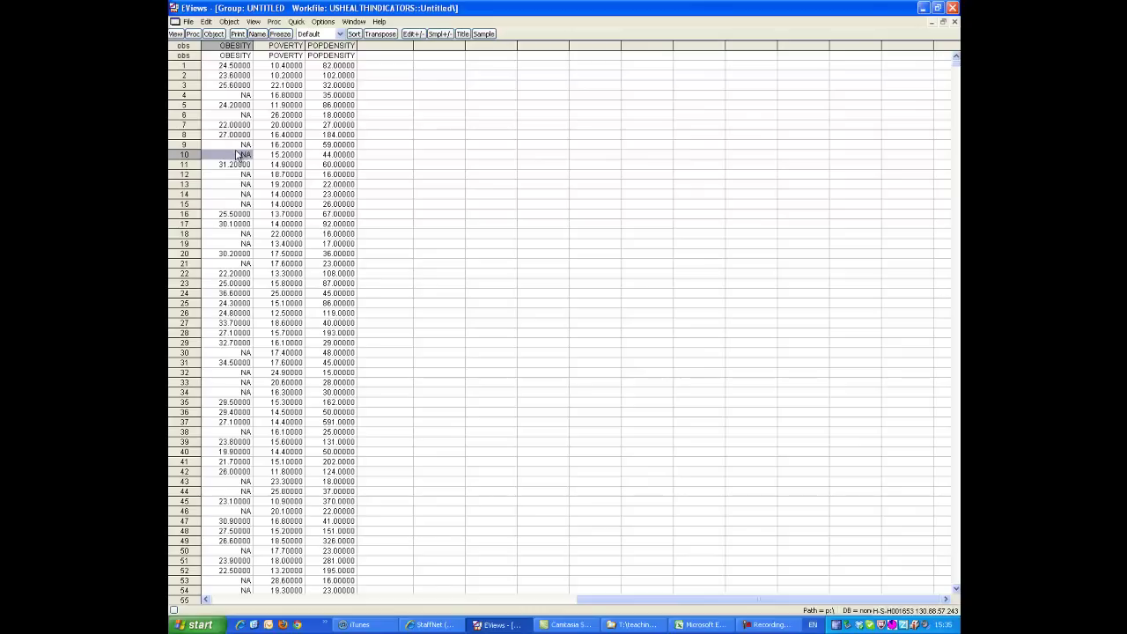
left_click(236, 146)
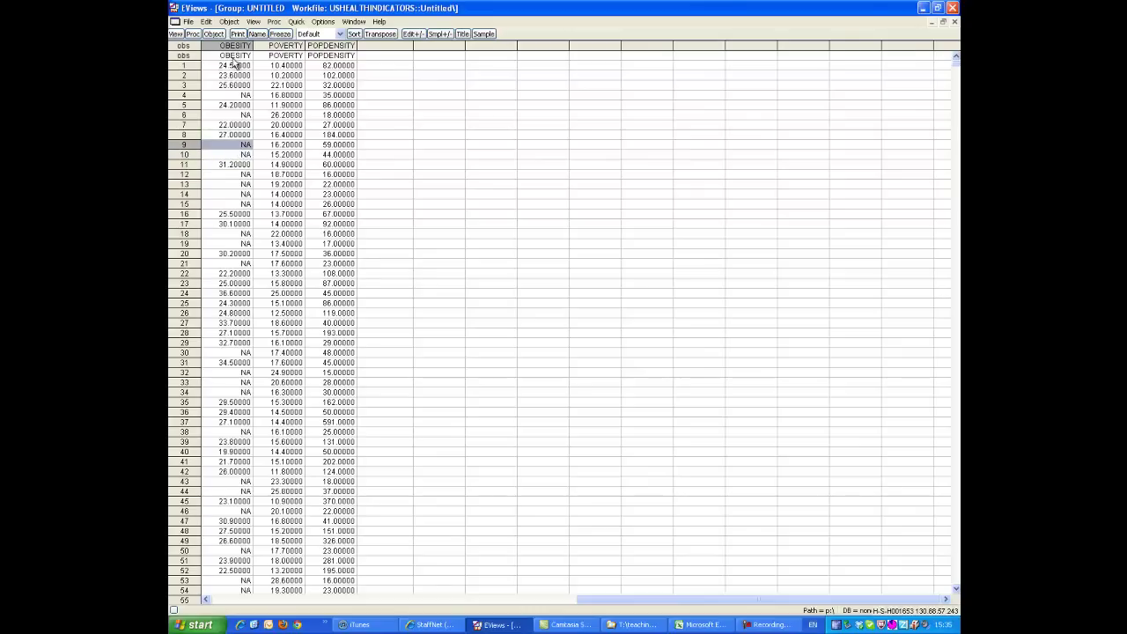
left_click(954, 22)
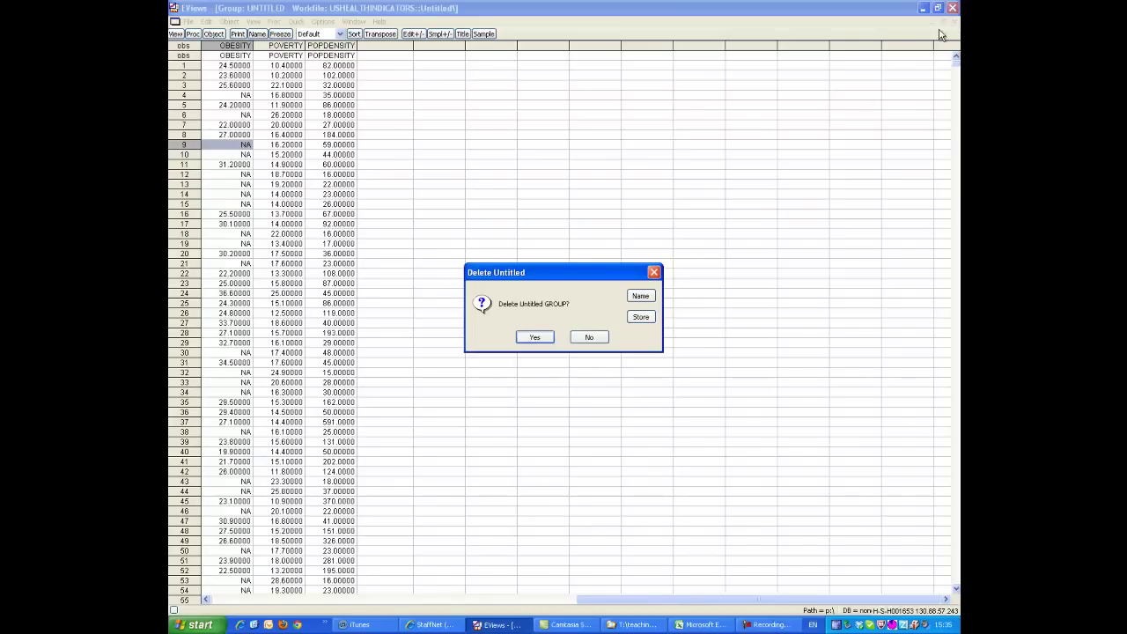
- Discard the untitled group and move the workfile window up and left
left_click(539, 338)
left_click(518, 276)
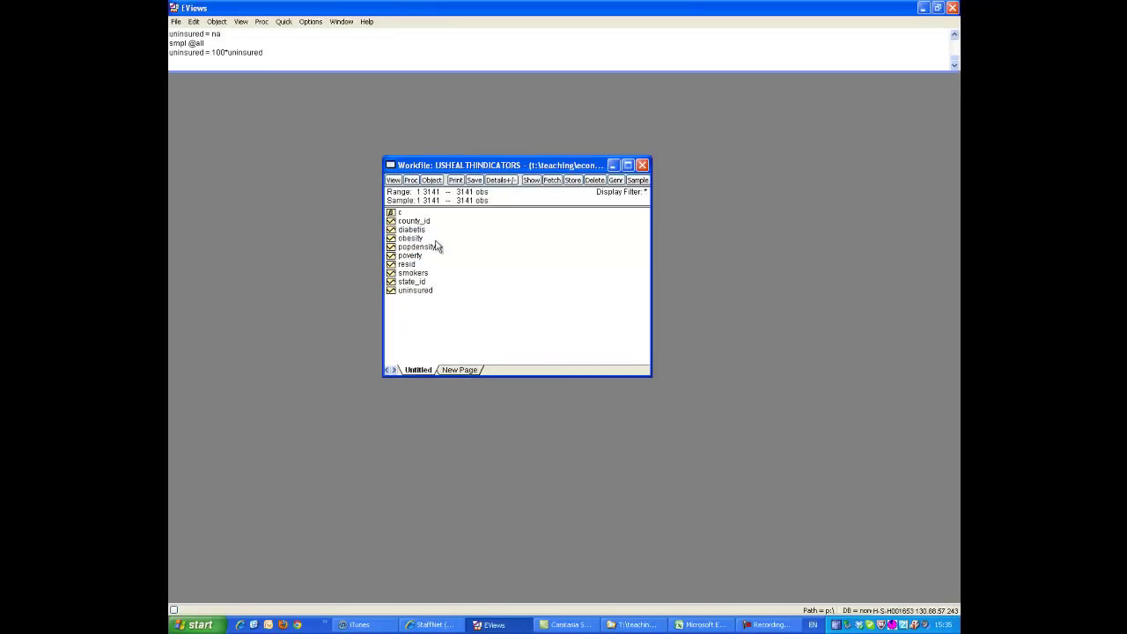
left_click(411, 230)
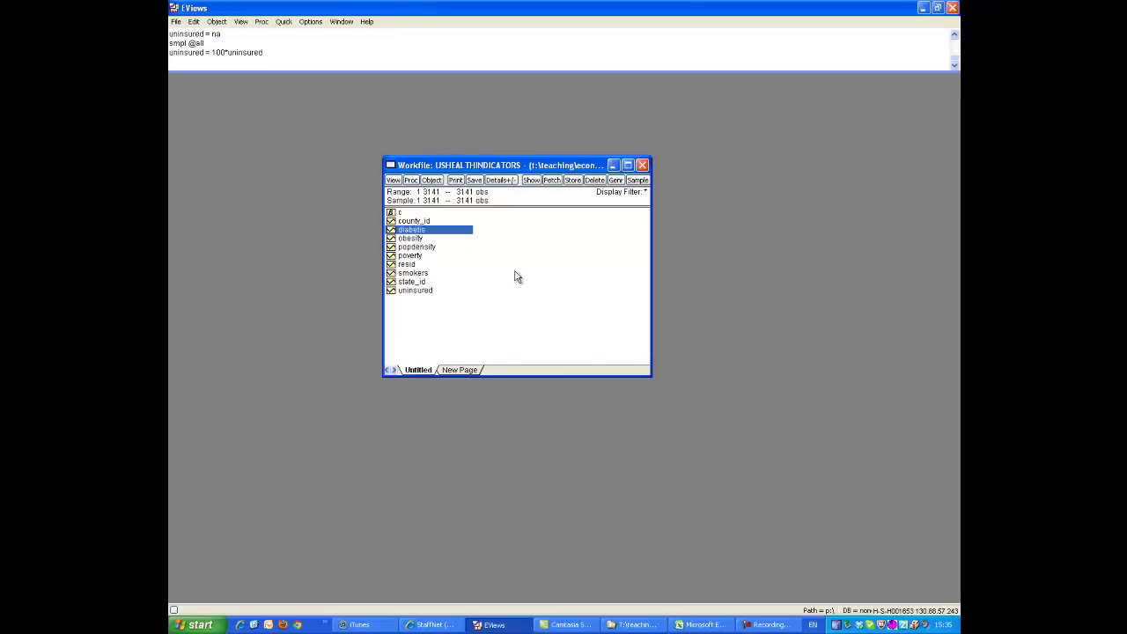
left_click(418, 275)
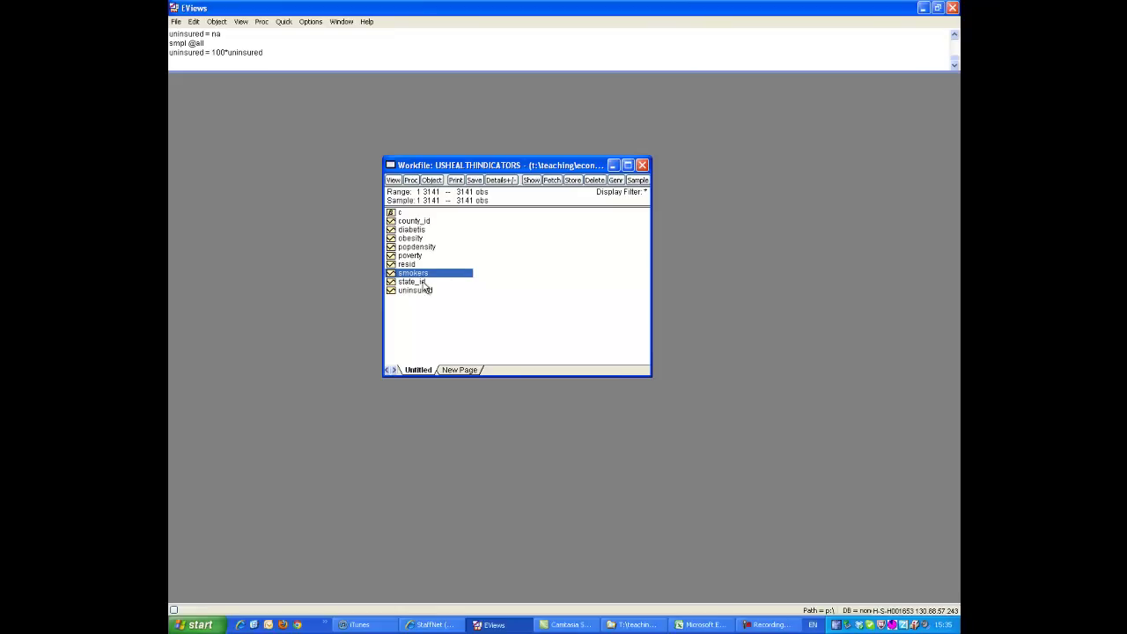
left_click(413, 291)
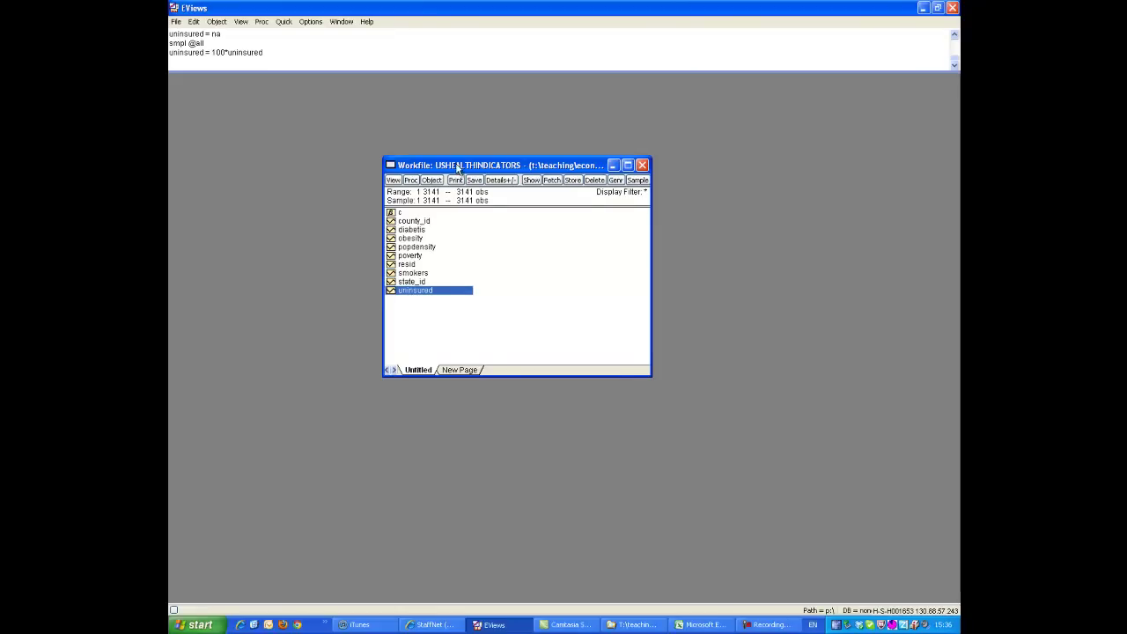
left_click_drag(457, 168, 398, 138)
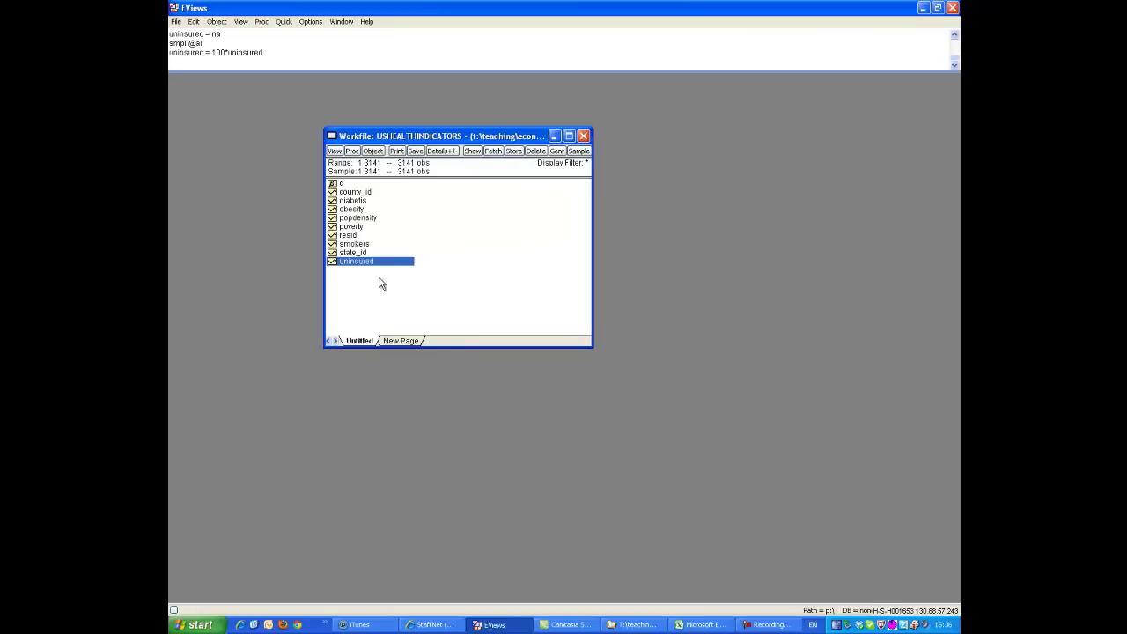
- Browse the series list, ending with diabetis selected
left_click(361, 254)
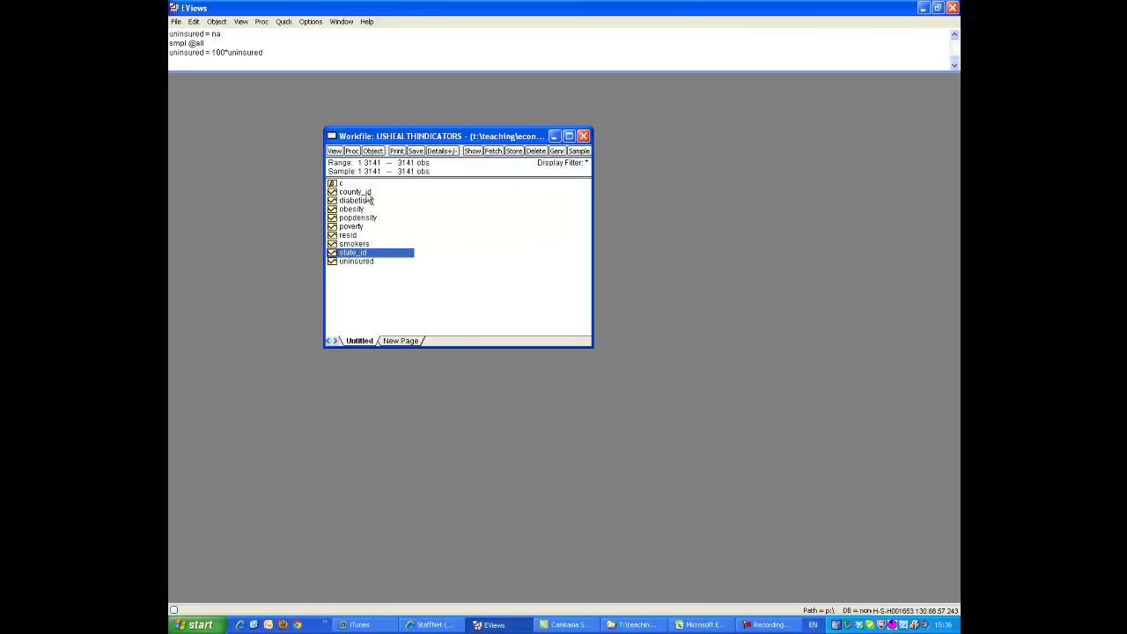
left_click(366, 192, "ctrl")
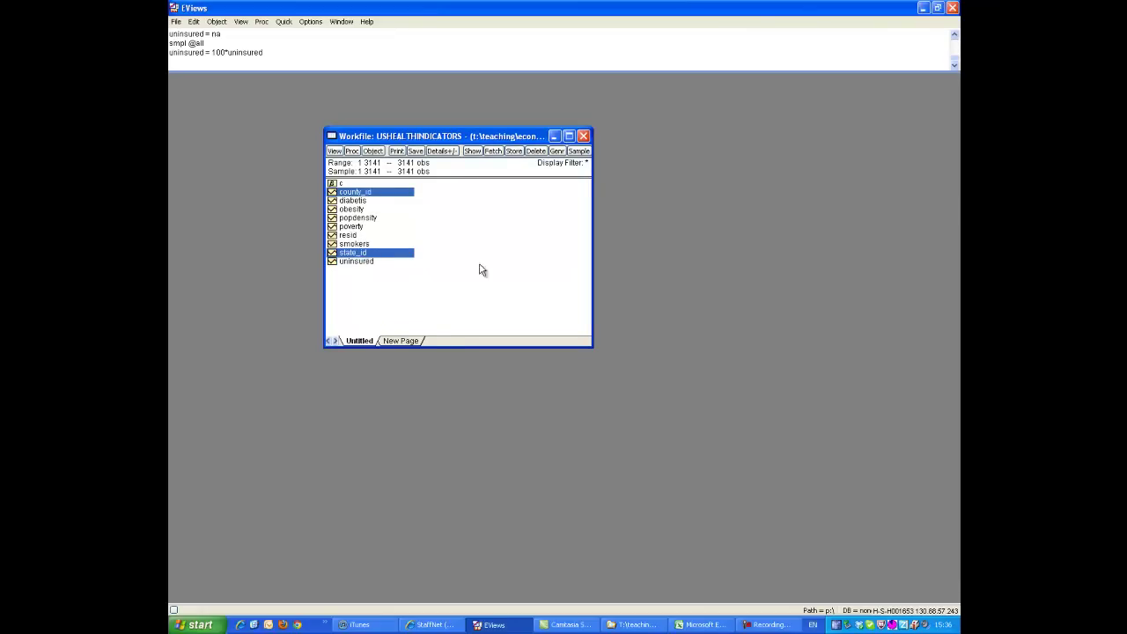
left_click(397, 301)
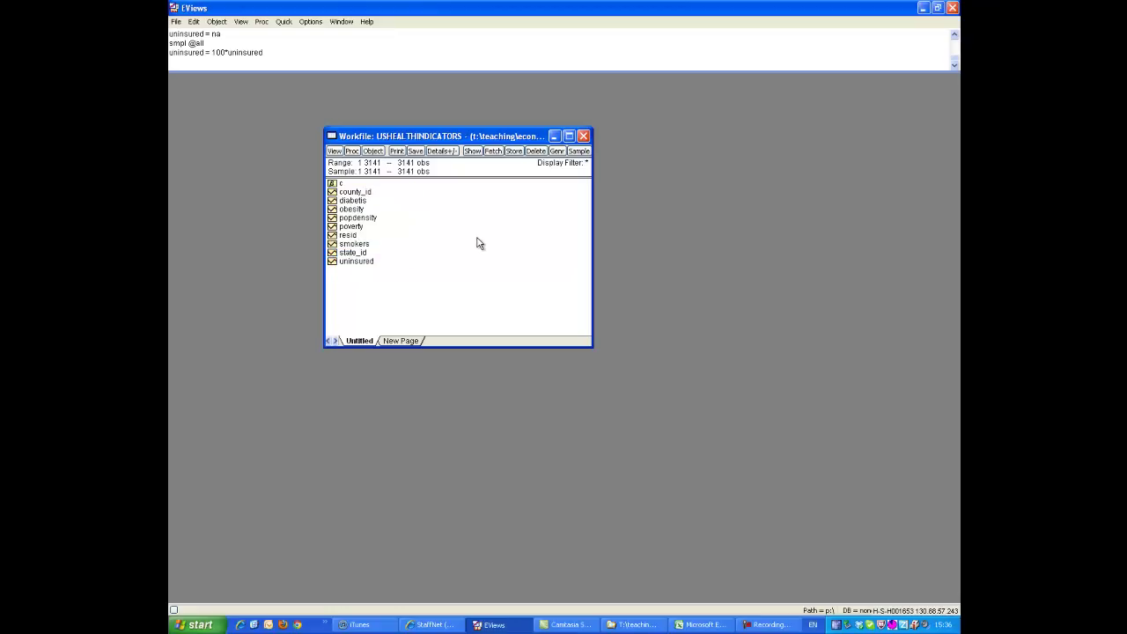
left_click(365, 219)
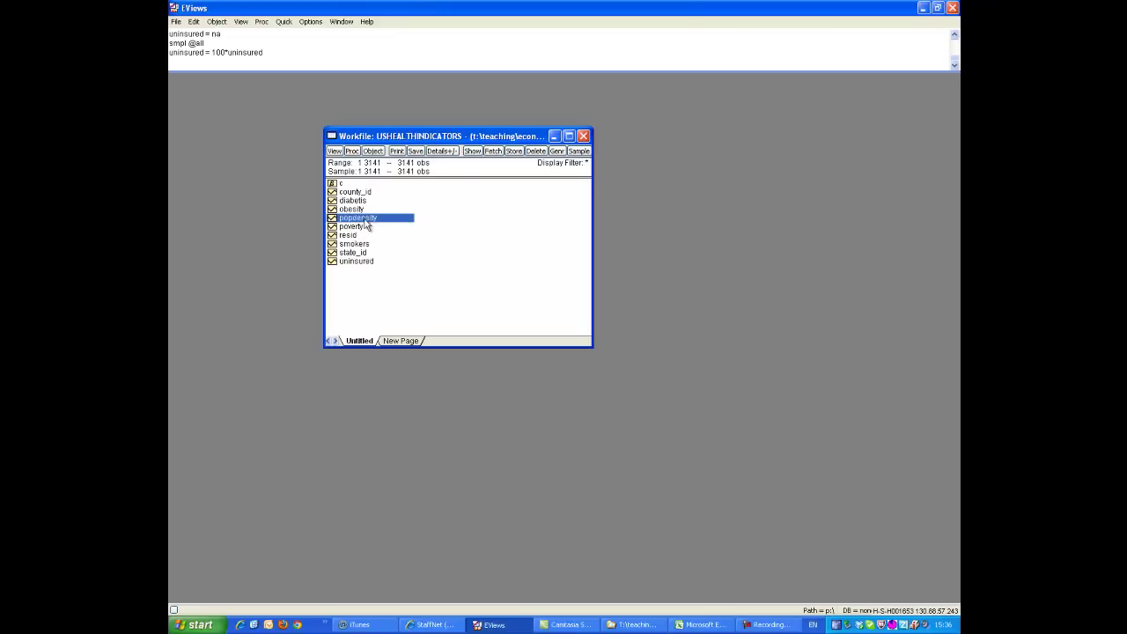
left_click(359, 227)
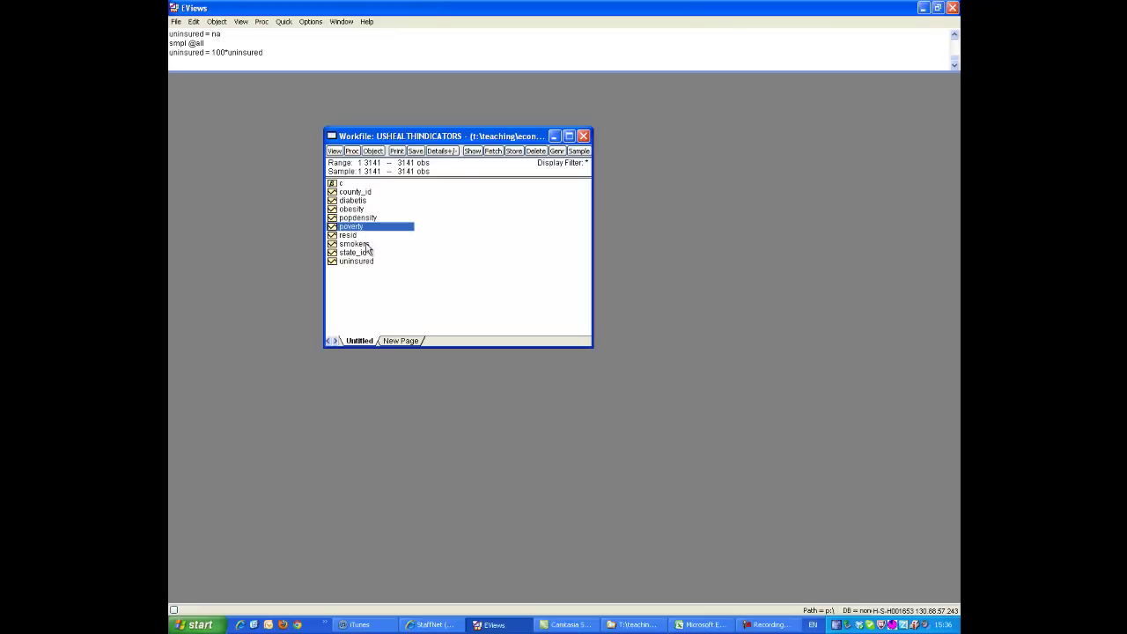
left_click(368, 246)
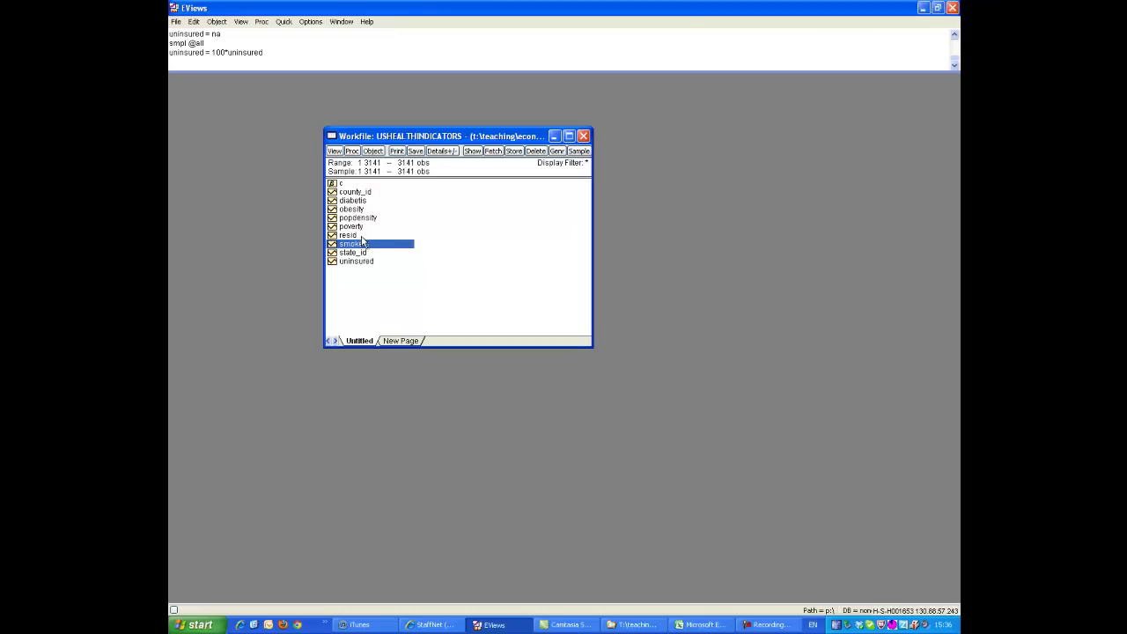
left_click(362, 211)
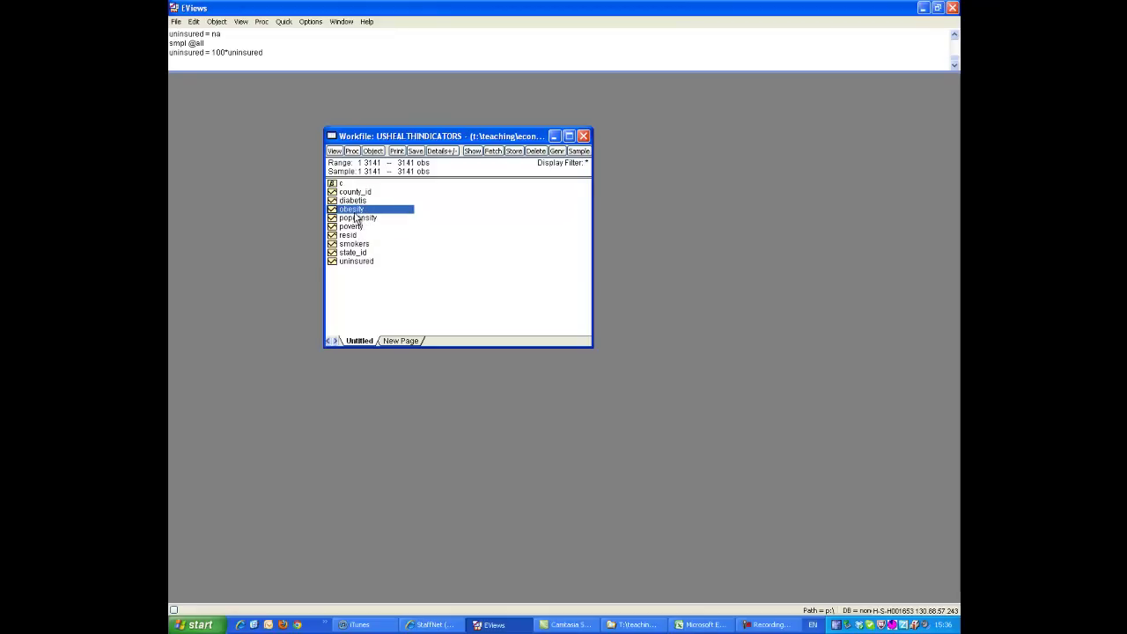
left_click(356, 202)
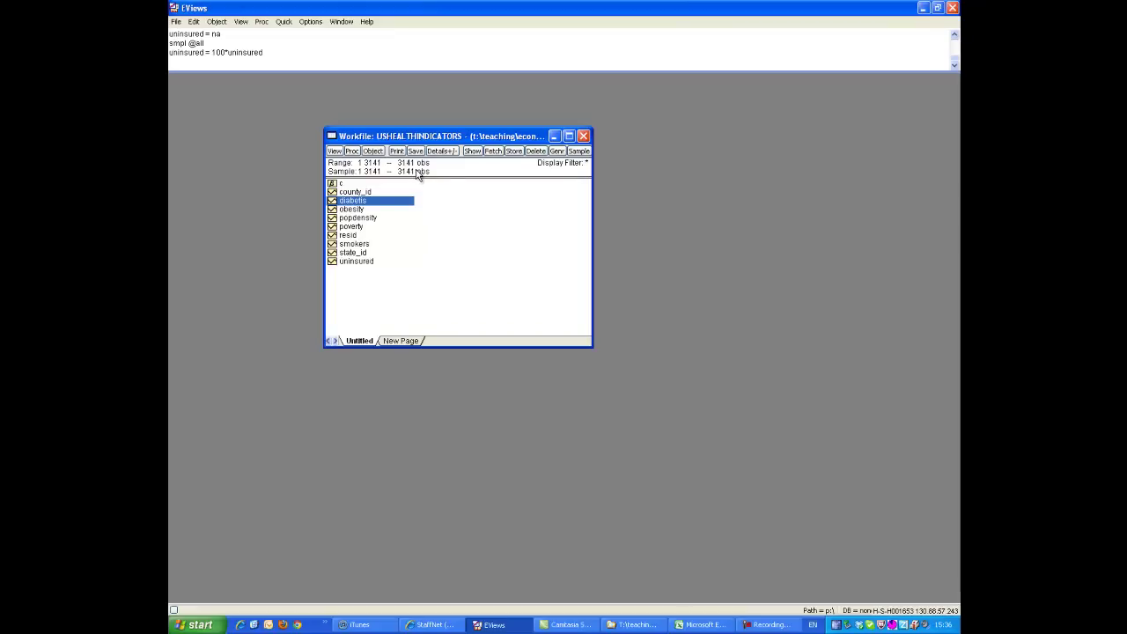
left_click(364, 275)
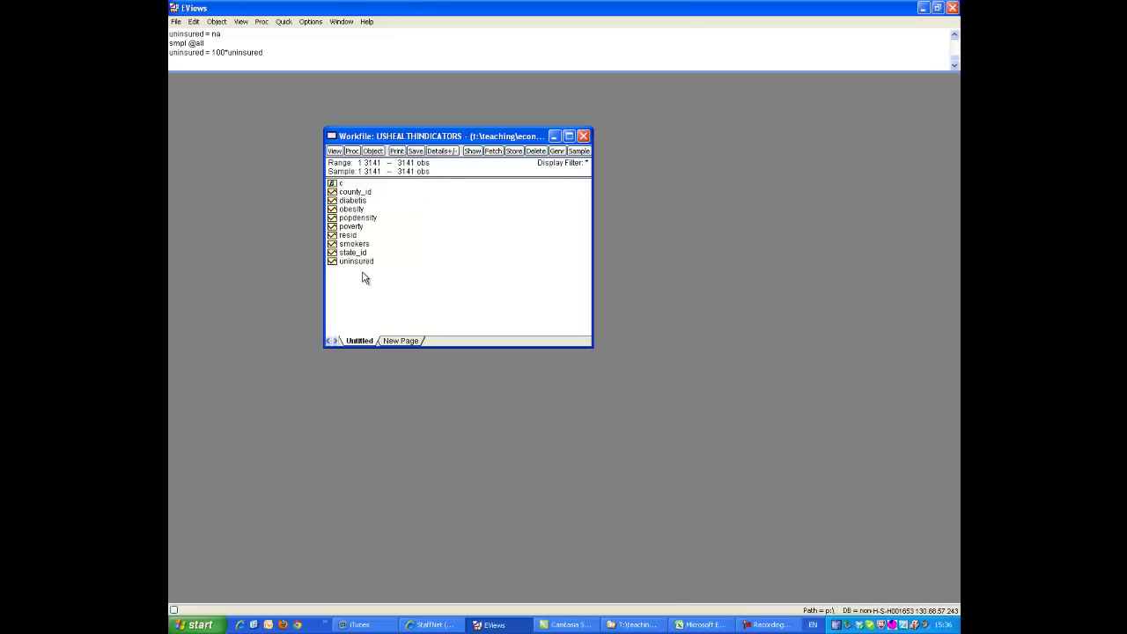
left_click(357, 205)
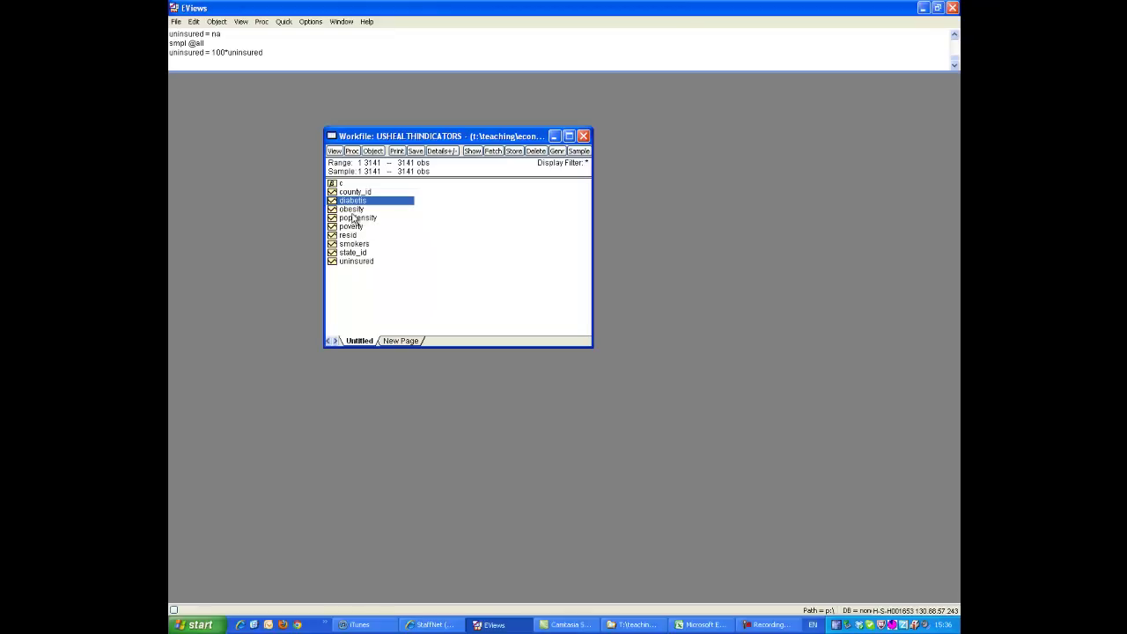
- Add obesity, popdensity, poverty, smokers and uninsured to the diabetis selection
left_click(357, 212, "ctrl")
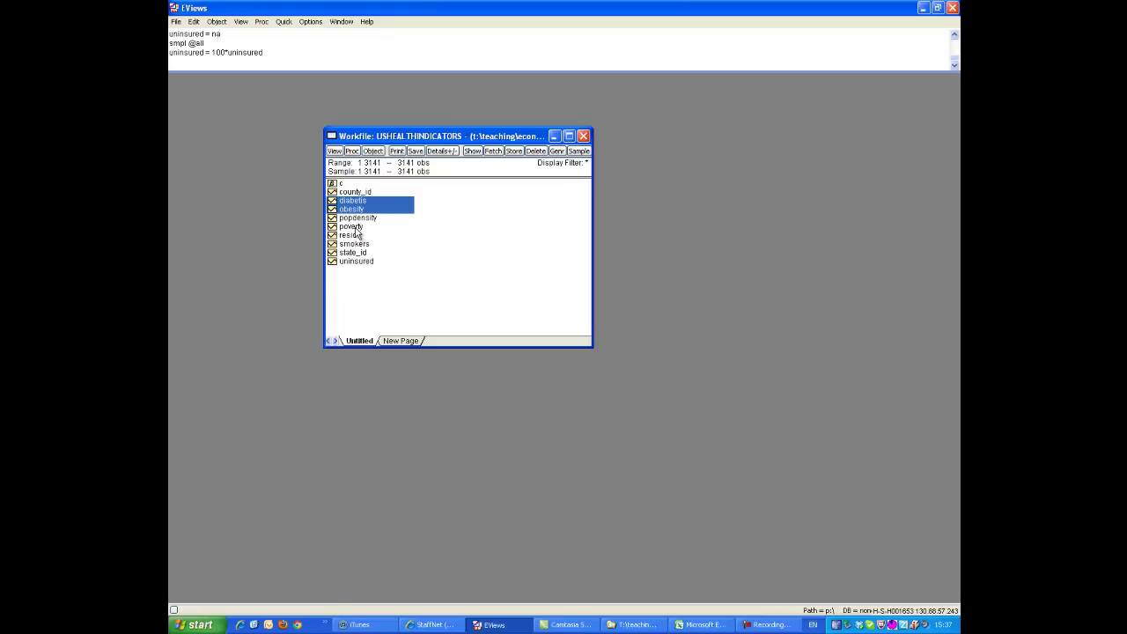
left_click(359, 219, "ctrl")
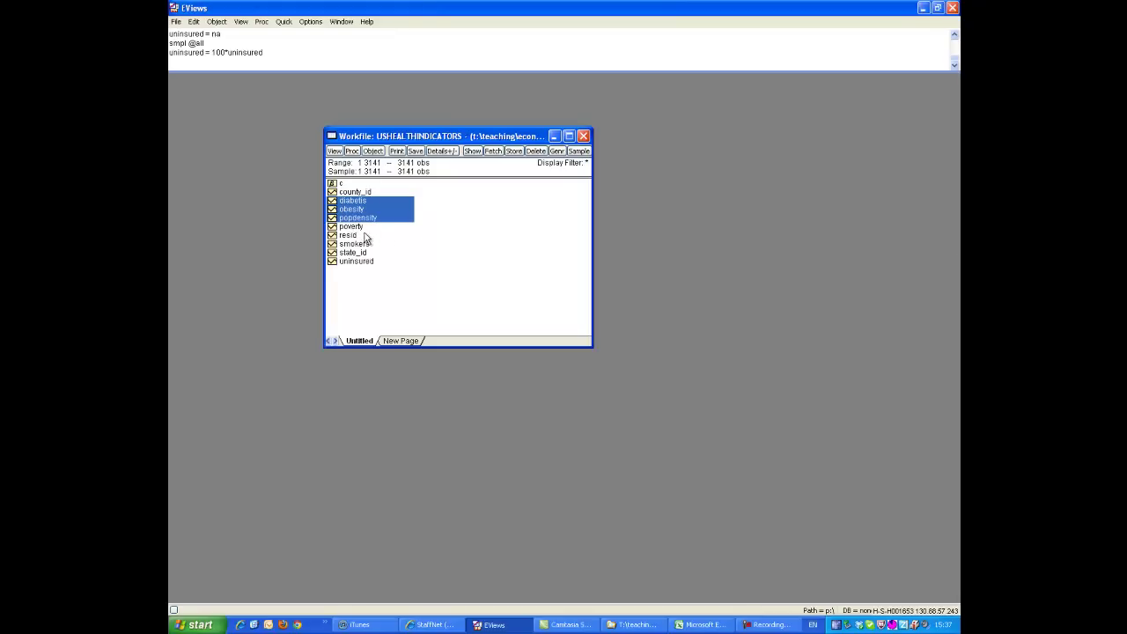
left_click(356, 228, "ctrl")
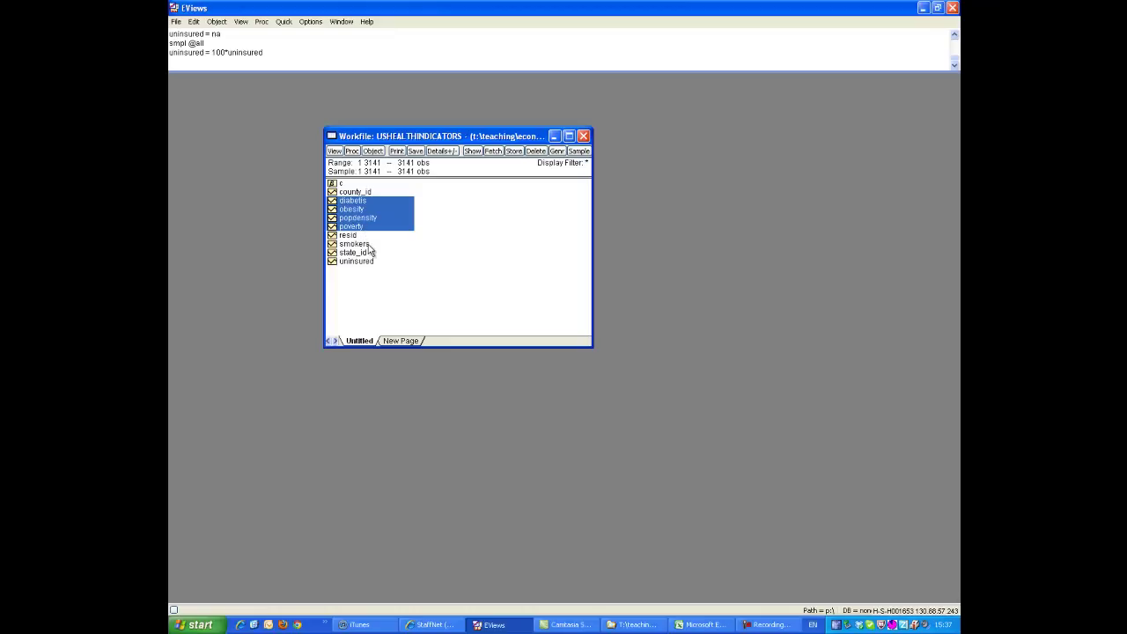
left_click(367, 245, "ctrl")
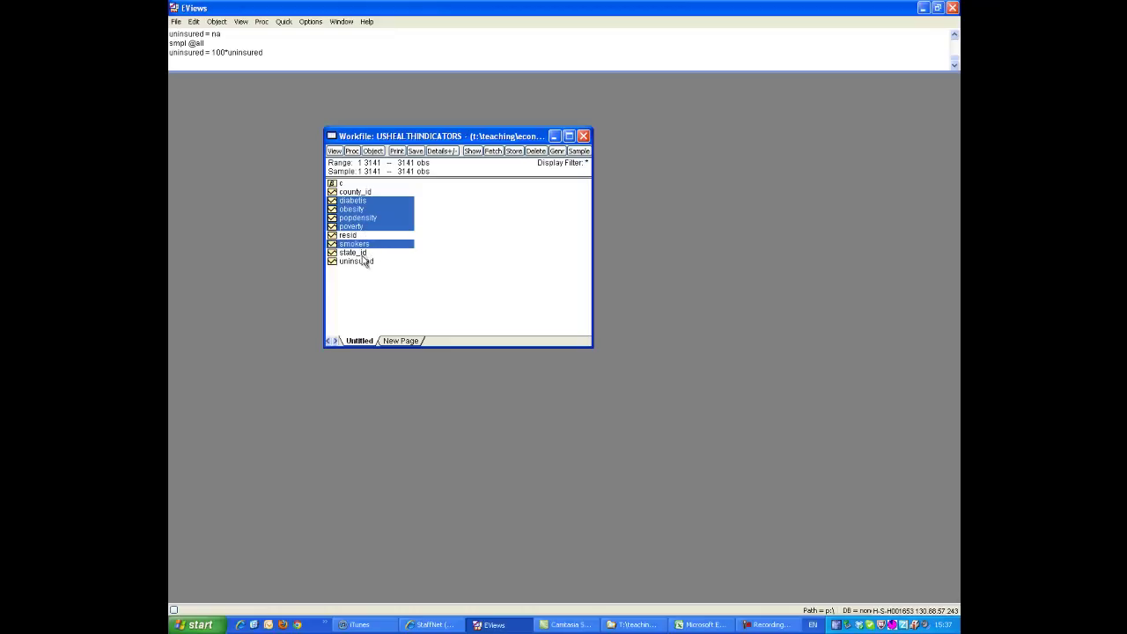
left_click(359, 265, "ctrl")
- Open the series as an equation, put c right after diabetis, and estimate by least squares
right_click(385, 218)
mouse_move(410, 219)
left_click(520, 235)
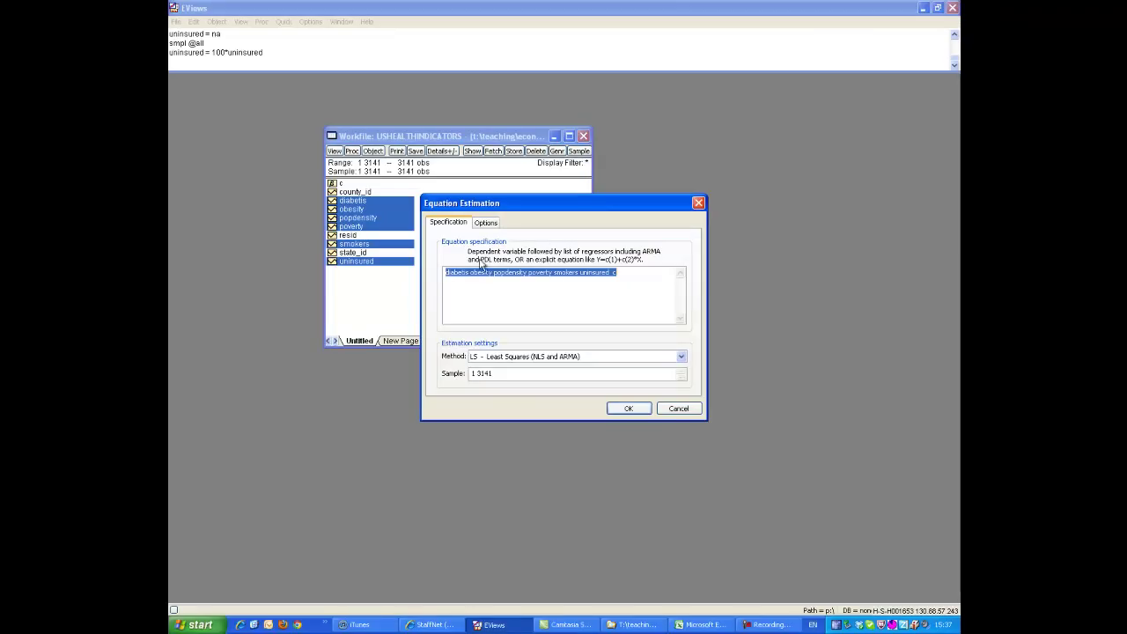
left_click_drag(526, 208, 428, 153)
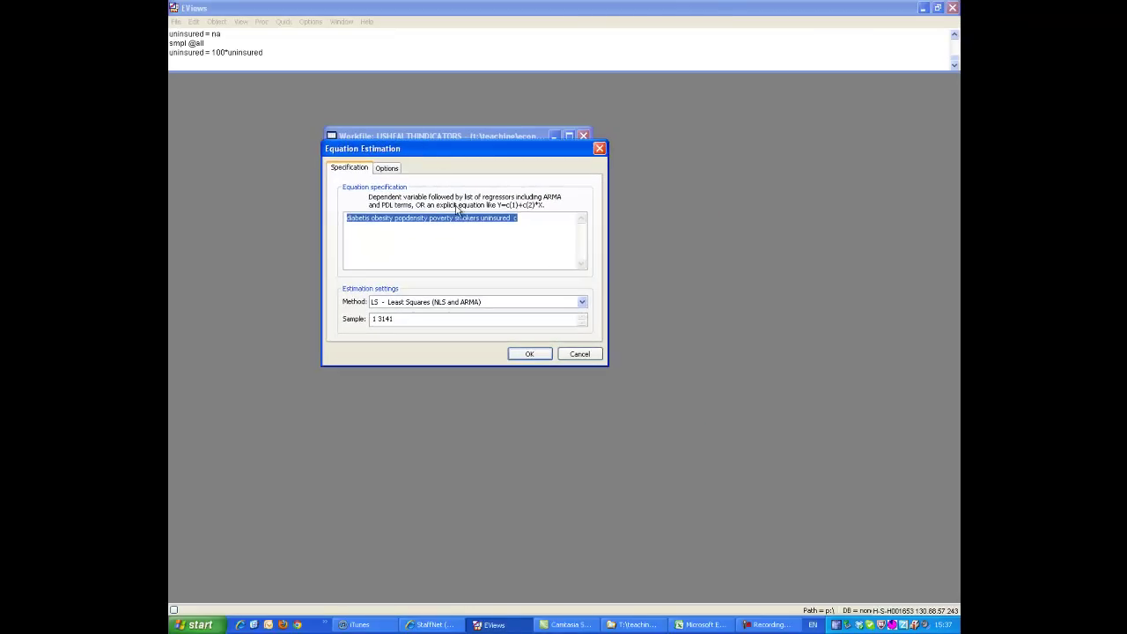
double_click(359, 219)
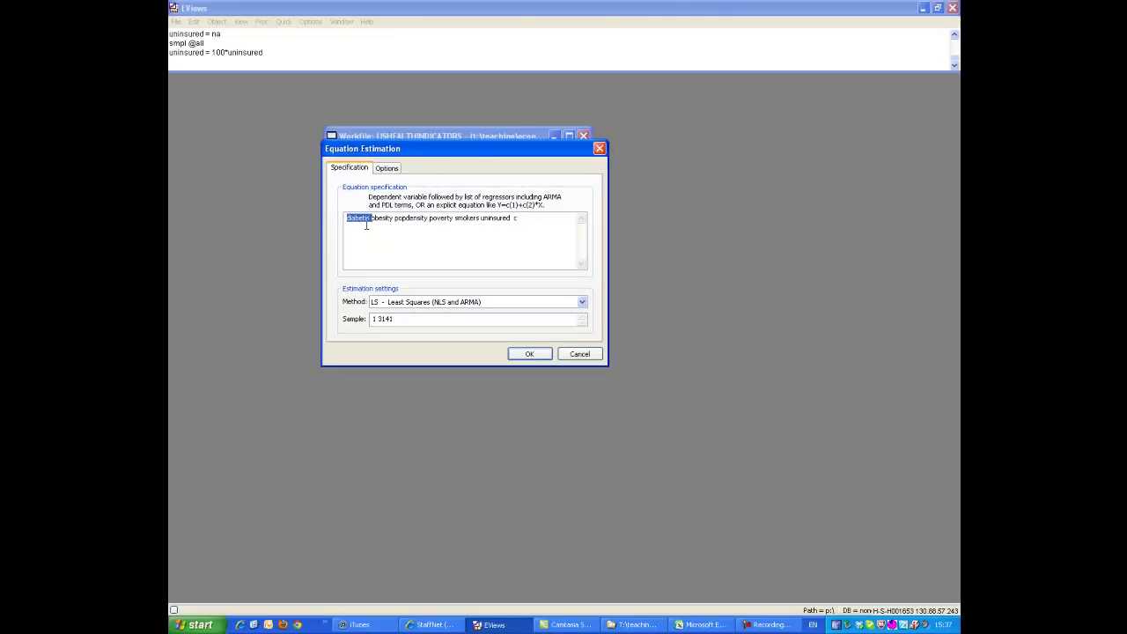
left_click(371, 219)
type("c")
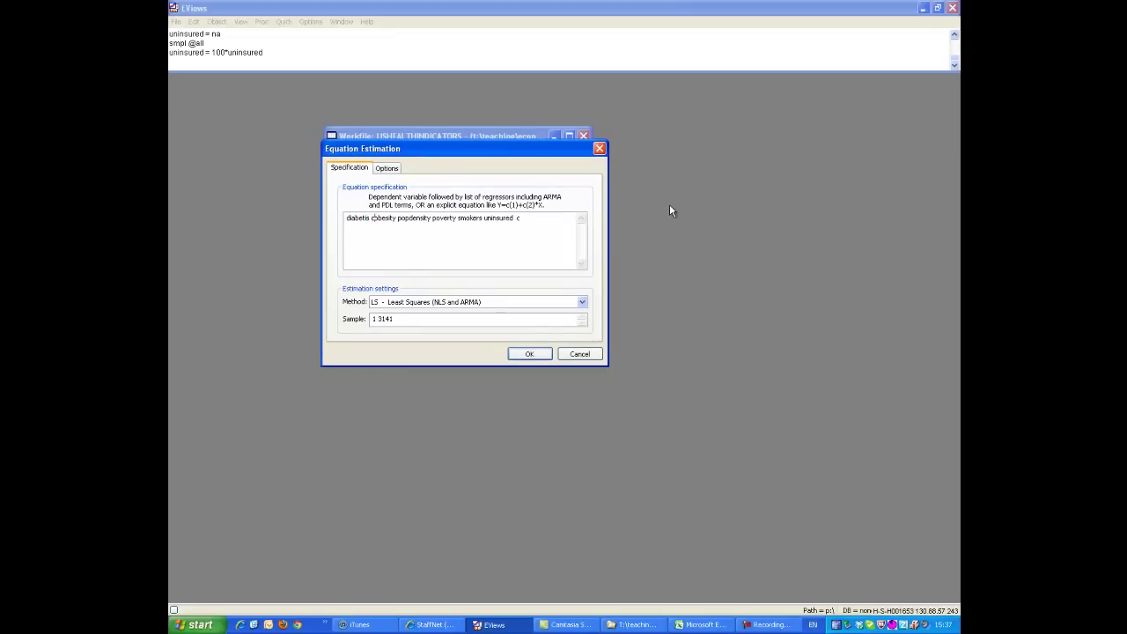
key("BackSpace")
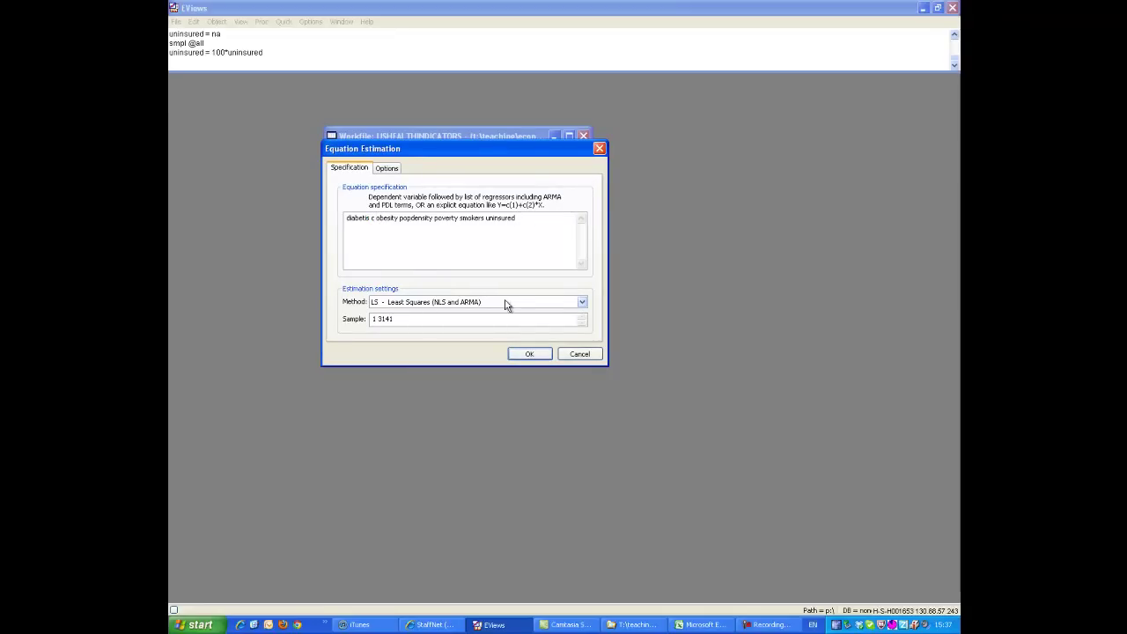
left_click(526, 354)
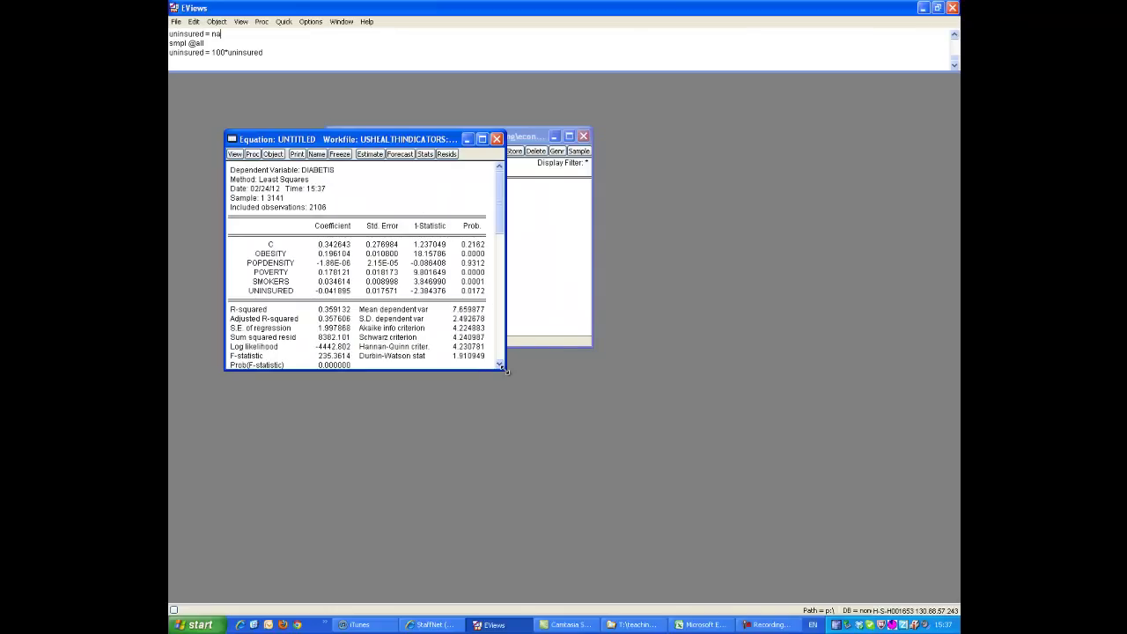
- Enlarge the output and read C and OBESITY values, OBESITY t 18.15786, POPDENSITY p 0.9312
left_click_drag(504, 370, 570, 396)
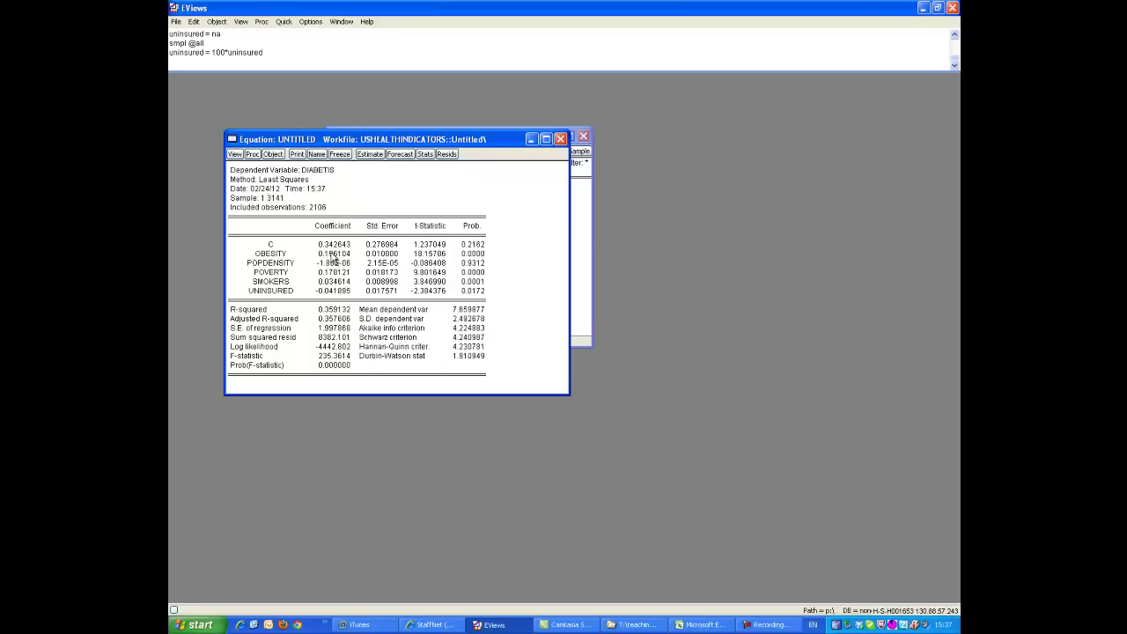
left_click(333, 253)
left_click(333, 261)
left_click(451, 256)
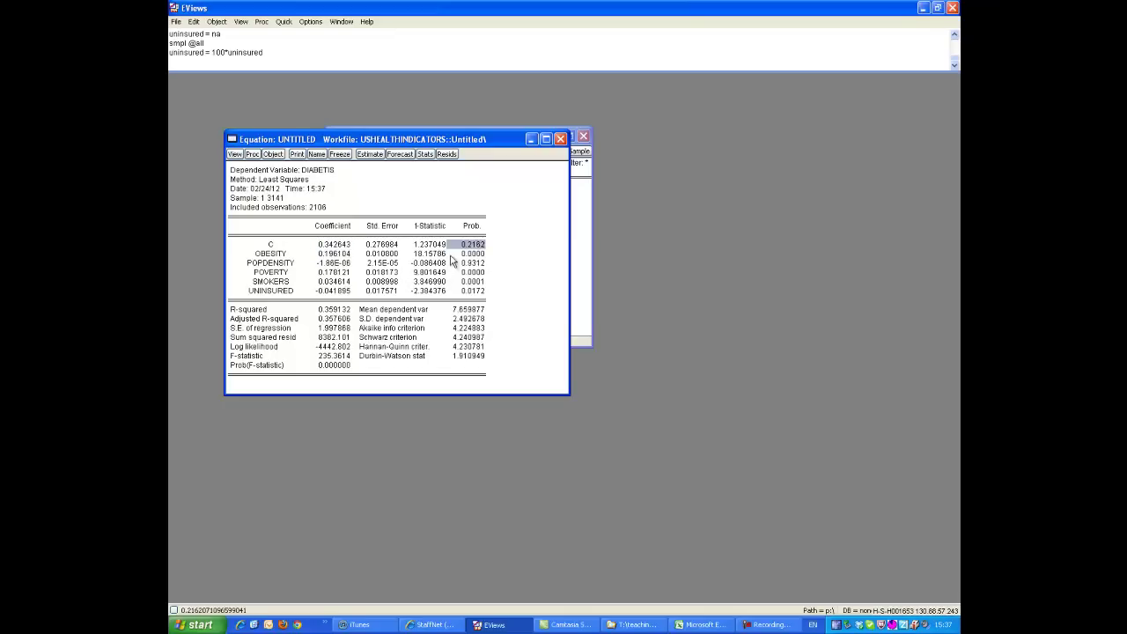
left_click(479, 255)
left_click(432, 255)
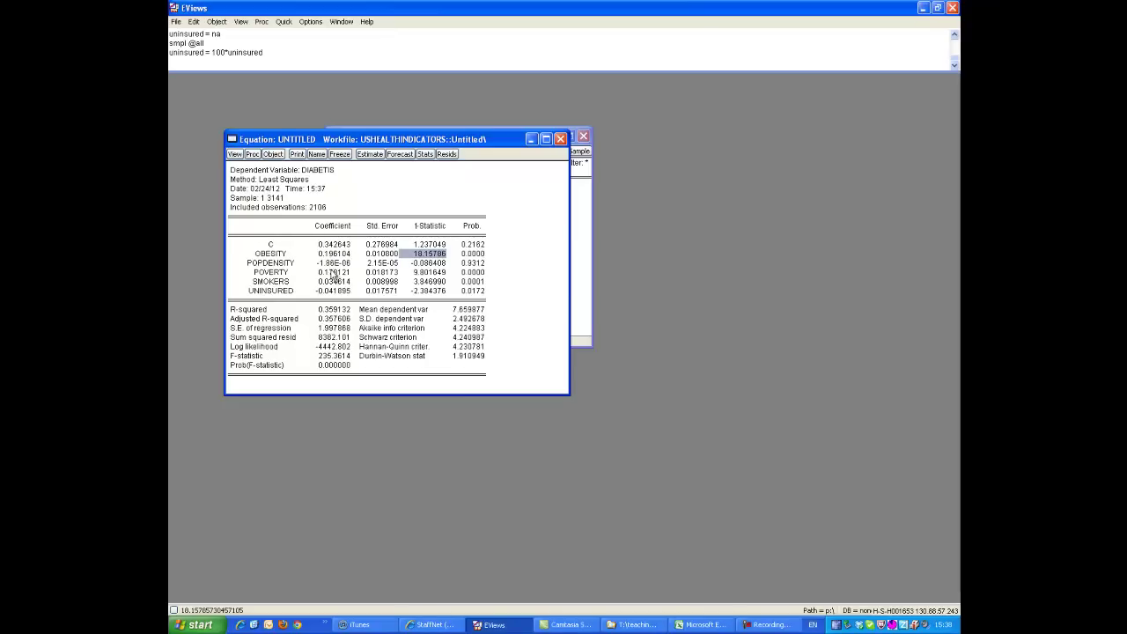
left_click(468, 263)
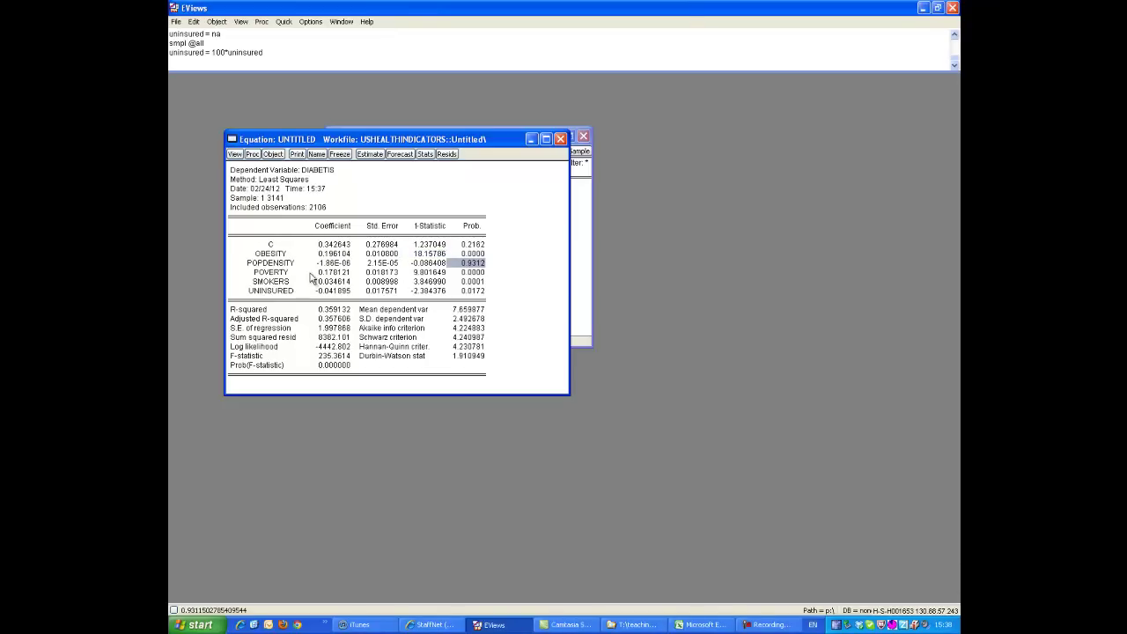
- Review the POVERTY and SMOKERS rows and the UNINSURED coefficient
left_click(286, 273)
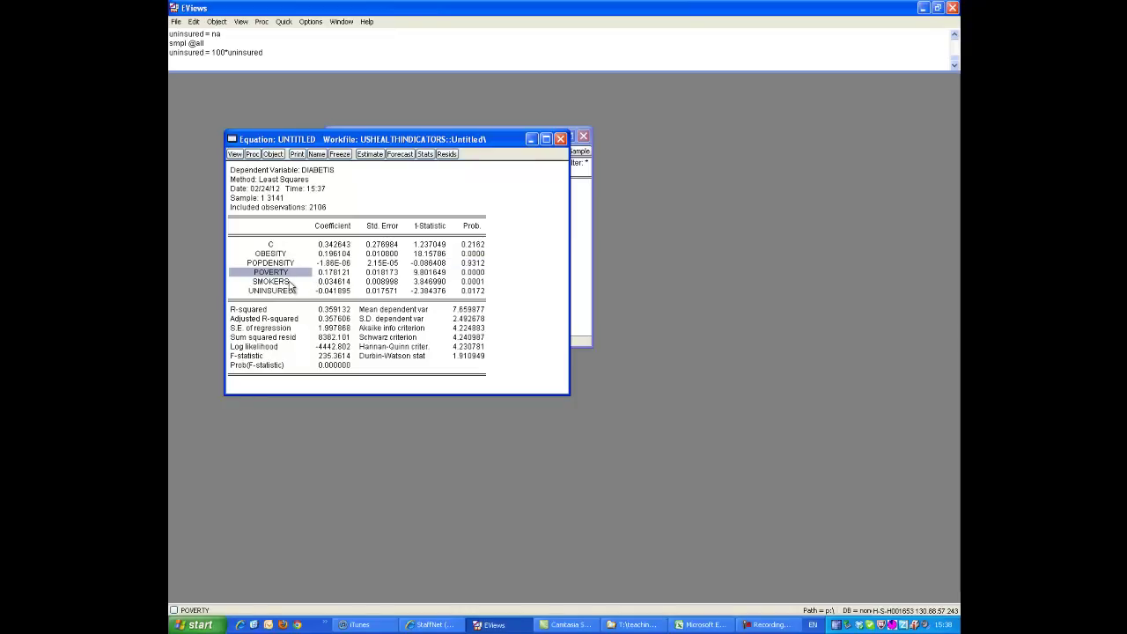
left_click(284, 282)
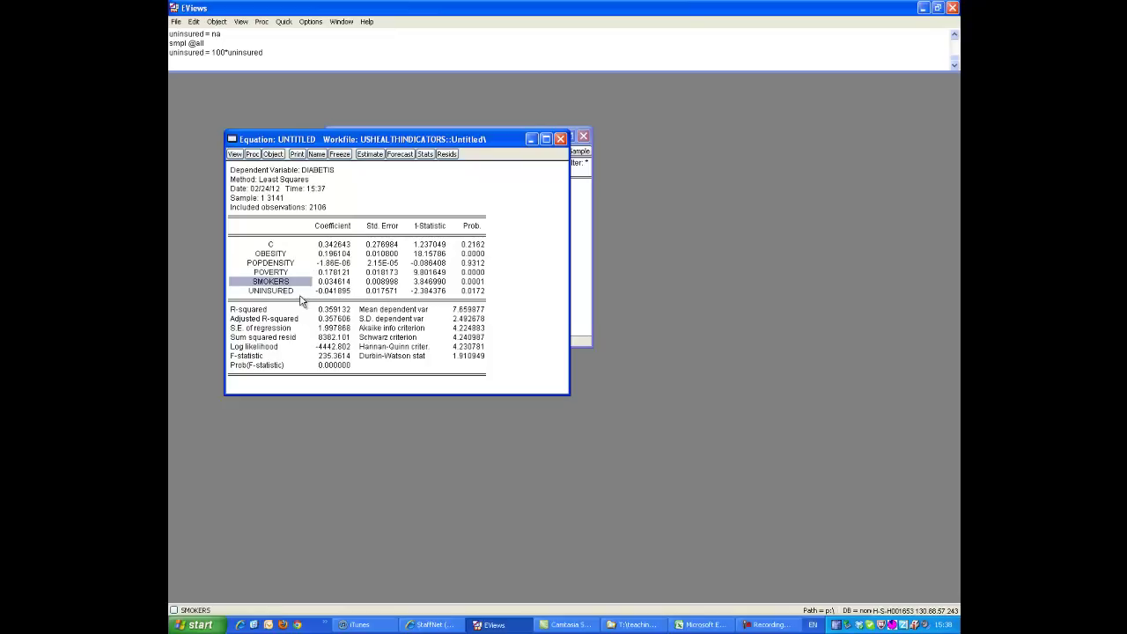
left_click(338, 292)
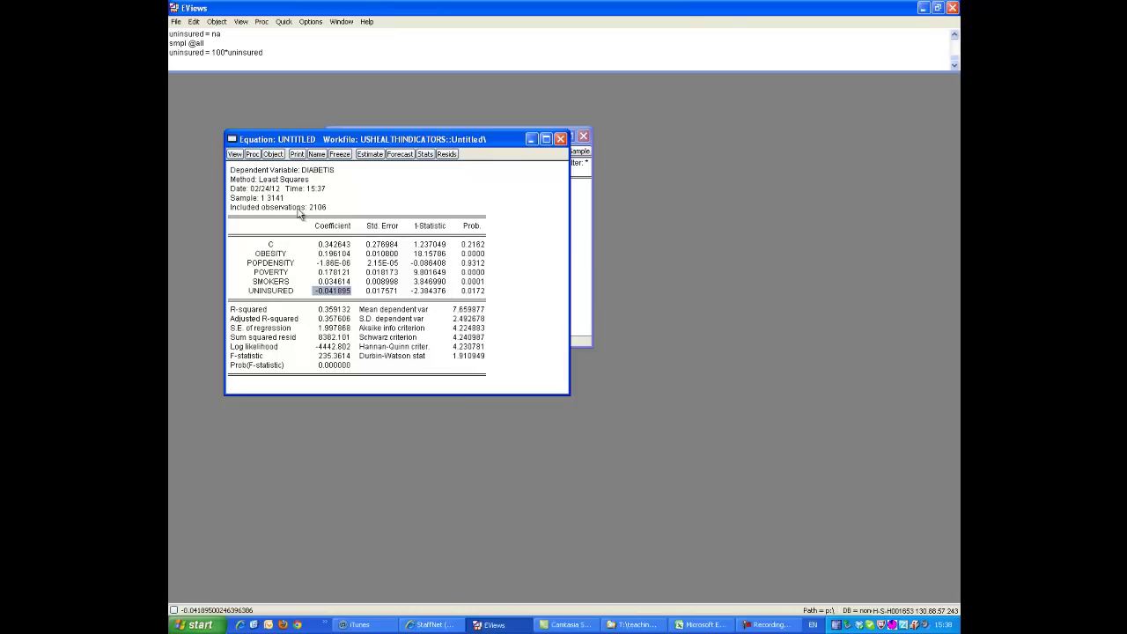
- Open the Heteroskedasticity Tests dialog from the equation's residual tests
left_click(234, 155)
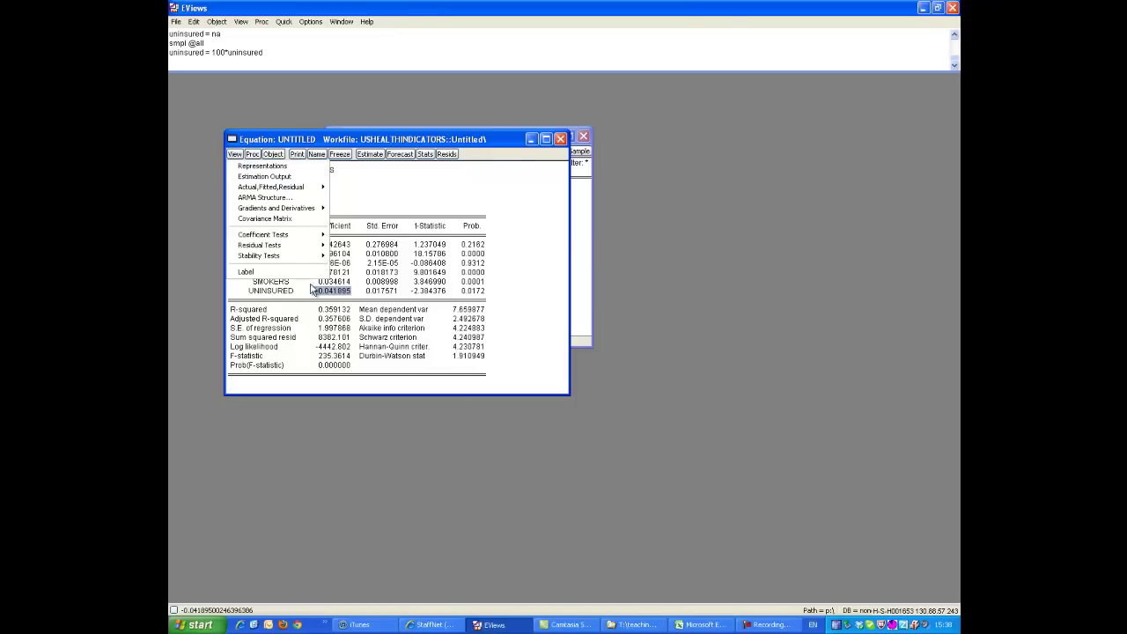
mouse_move(322, 249)
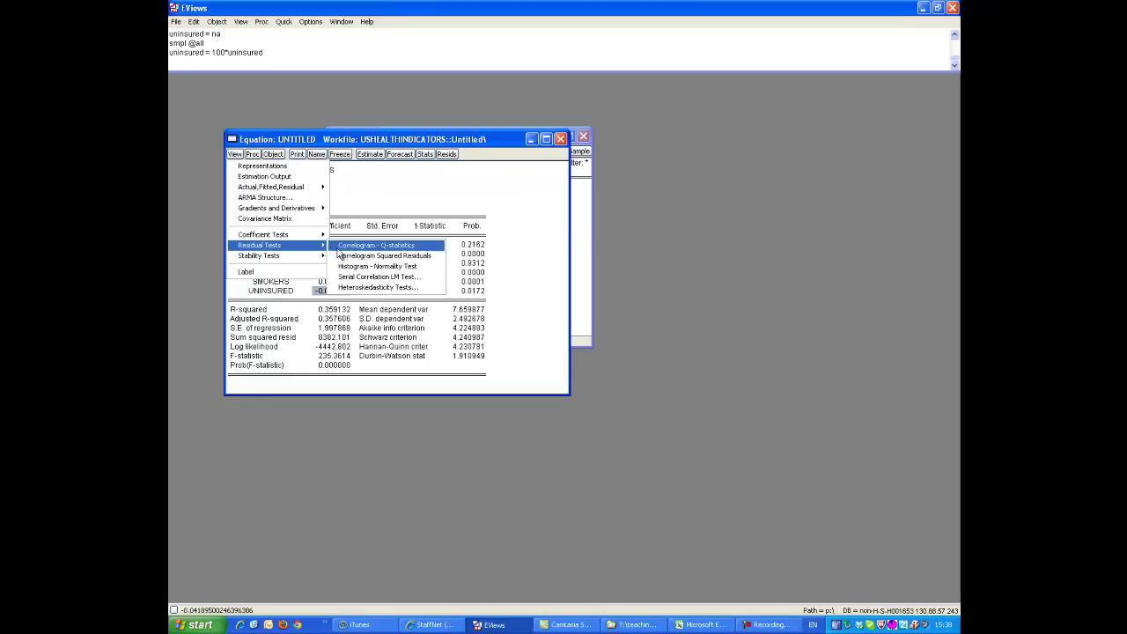
left_click(384, 288)
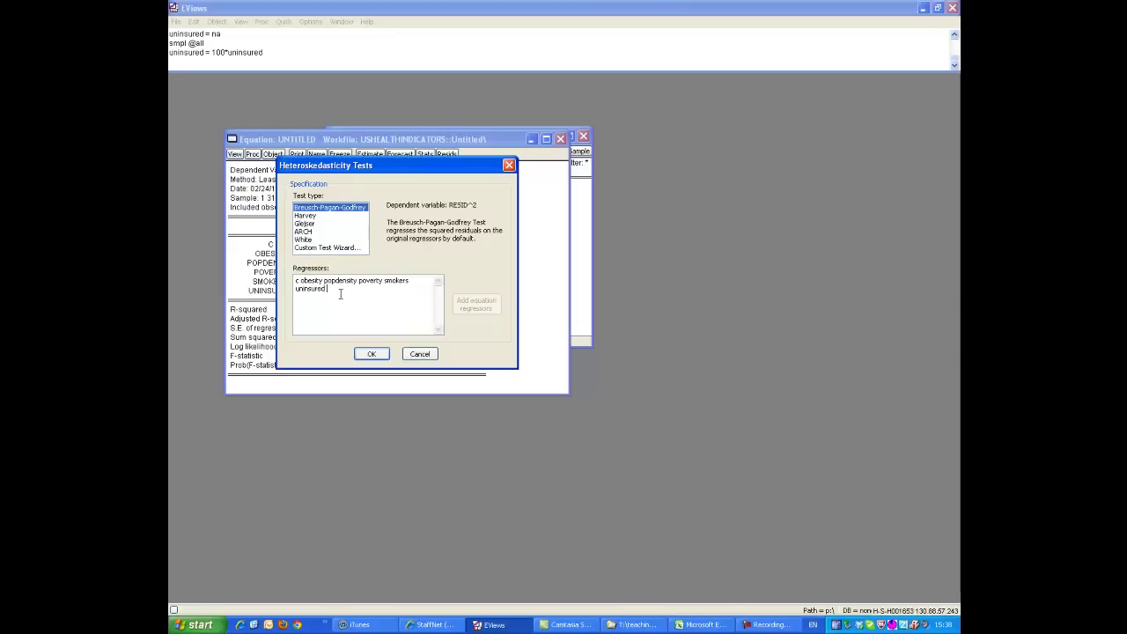
- Try an exp(obesity) term in the regressors, then revert to the original list
left_click_drag(321, 292, 305, 289)
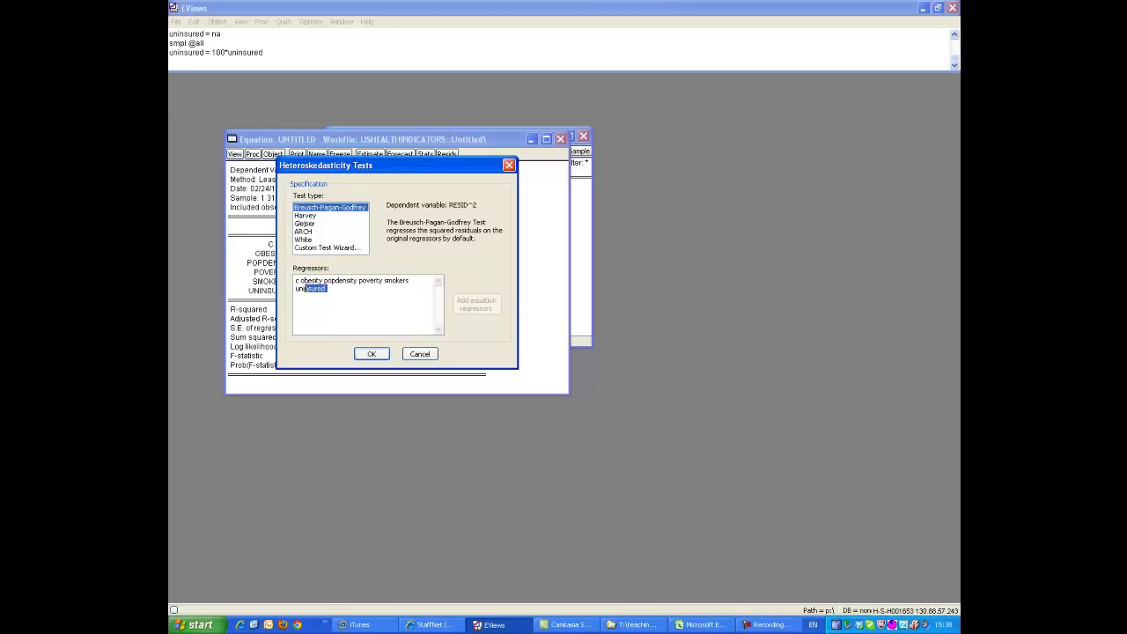
left_click(345, 291)
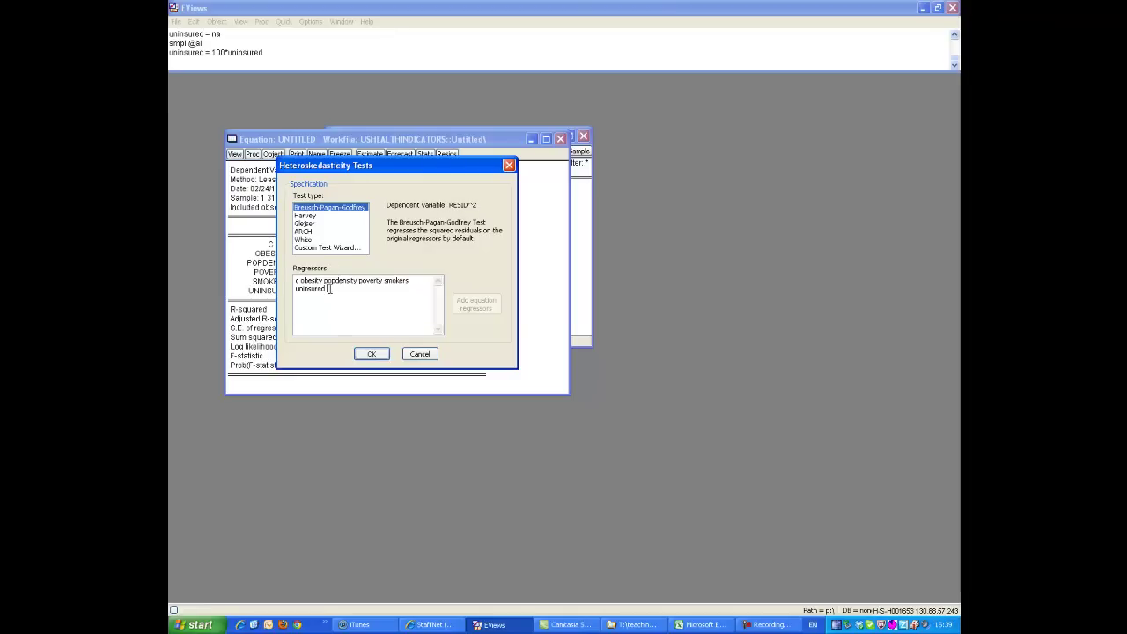
left_click_drag(328, 289, 298, 280)
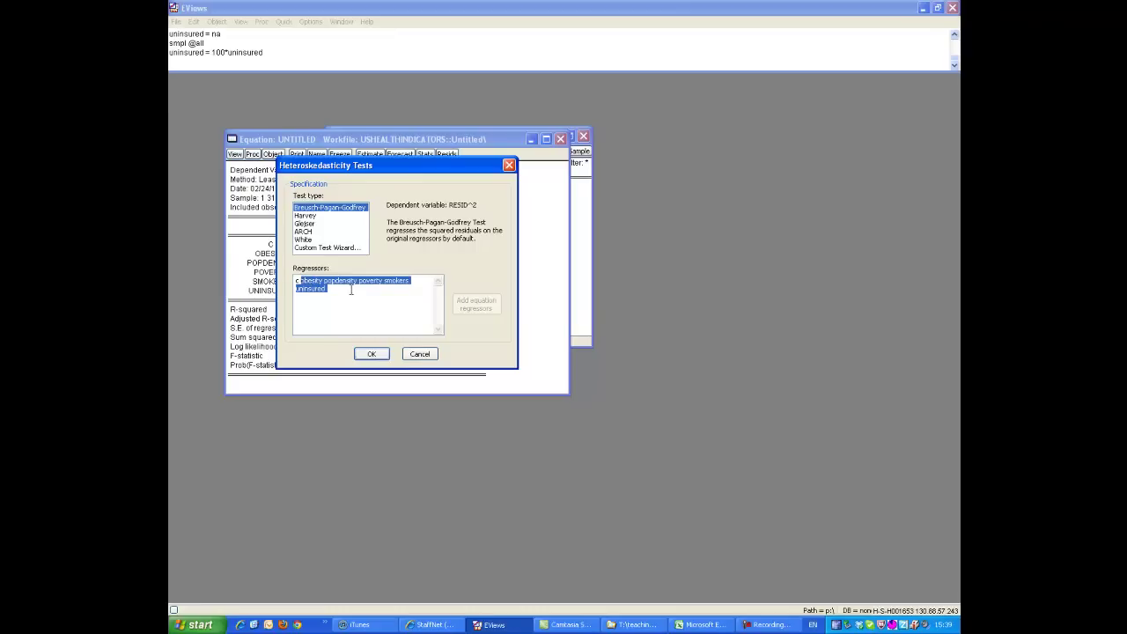
left_click(394, 317)
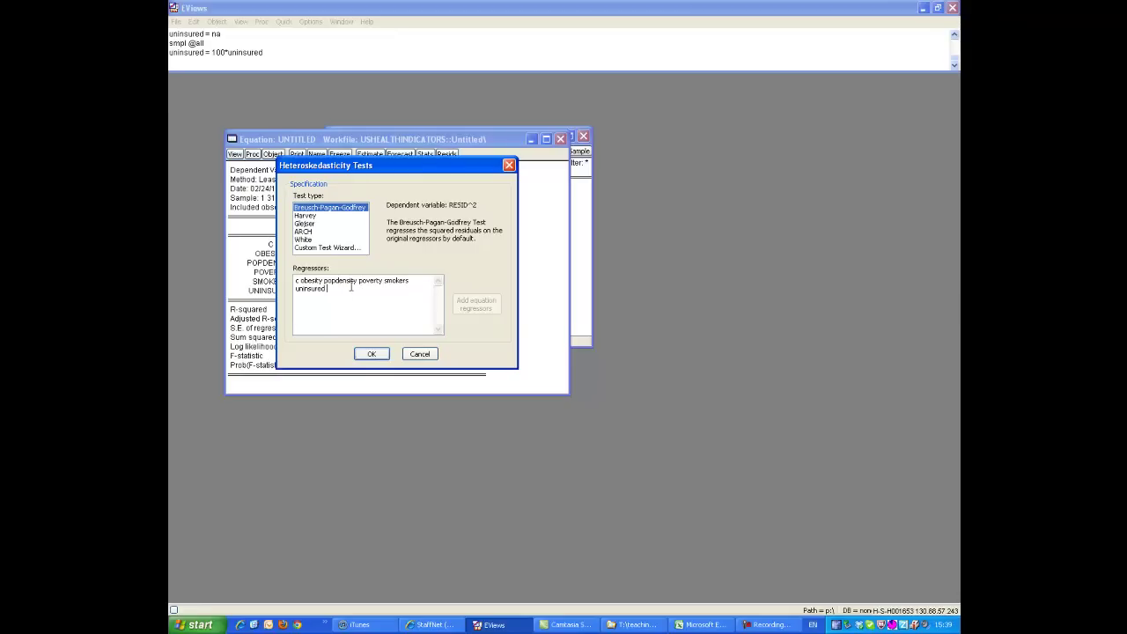
type("exp(obesity")
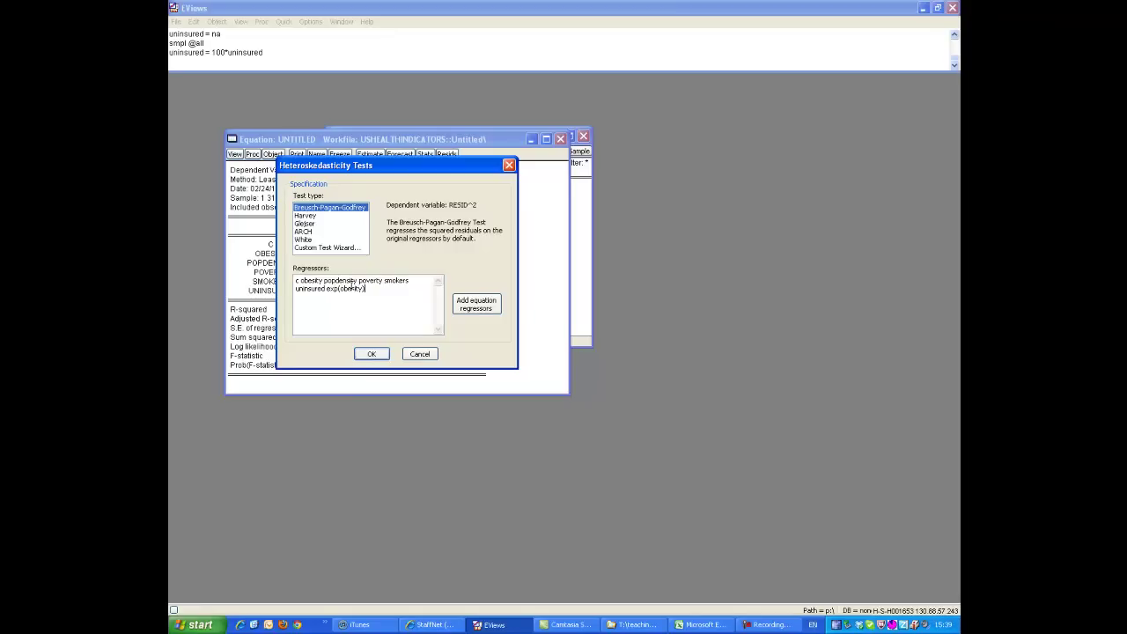
key("BackSpace")
key("BackSpace")
key("BackSpace")
key("BackSpace")
key("BackSpace")
key("BackSpace")
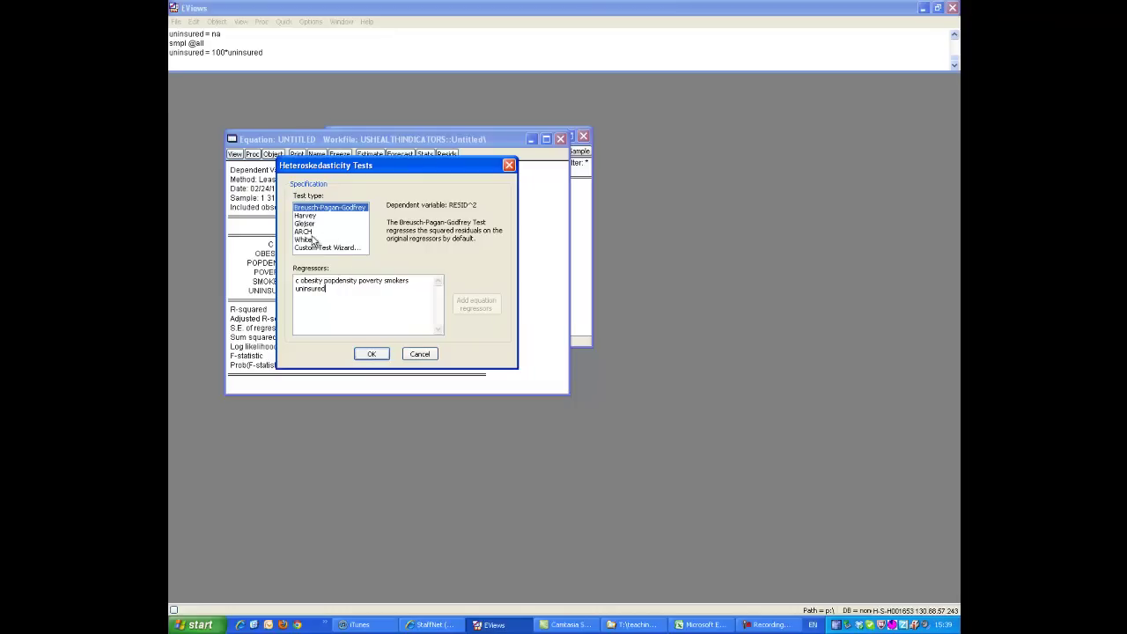
- Switch the test type to White, keeping White cross terms included
left_click(311, 240)
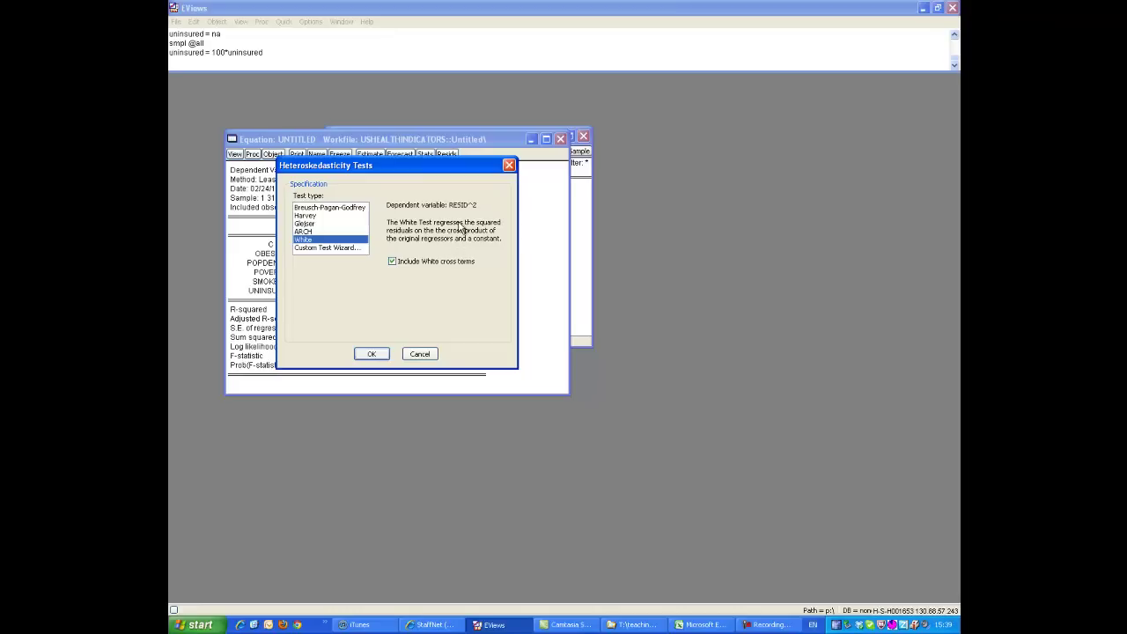
- Run the White test, then enlarge the output window and move it higher
left_click(371, 354)
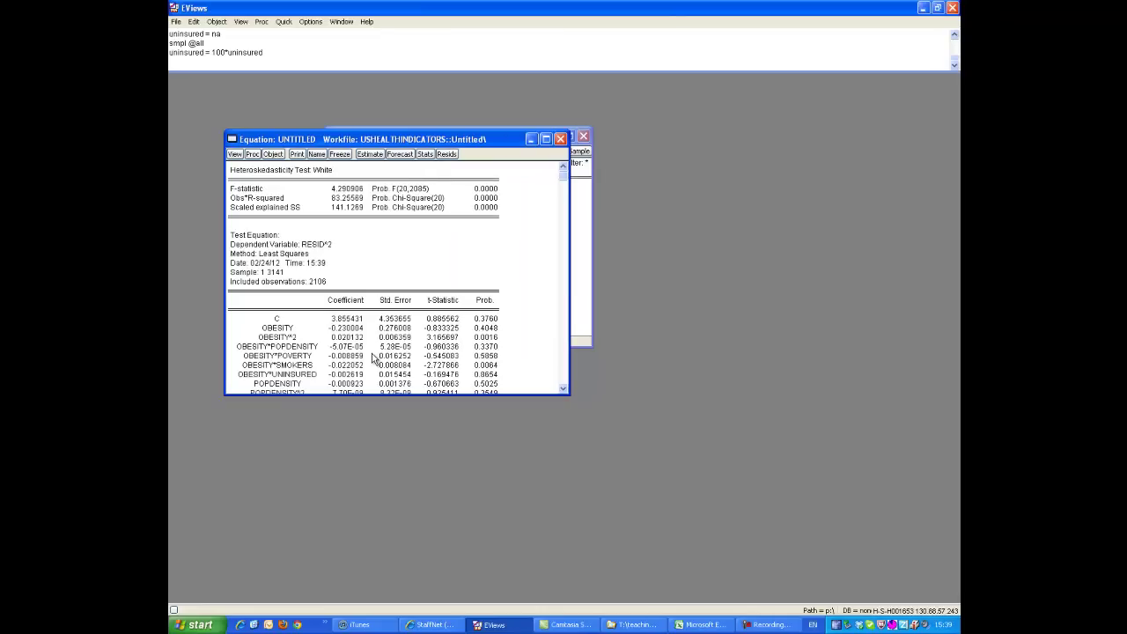
left_click_drag(568, 396, 524, 597)
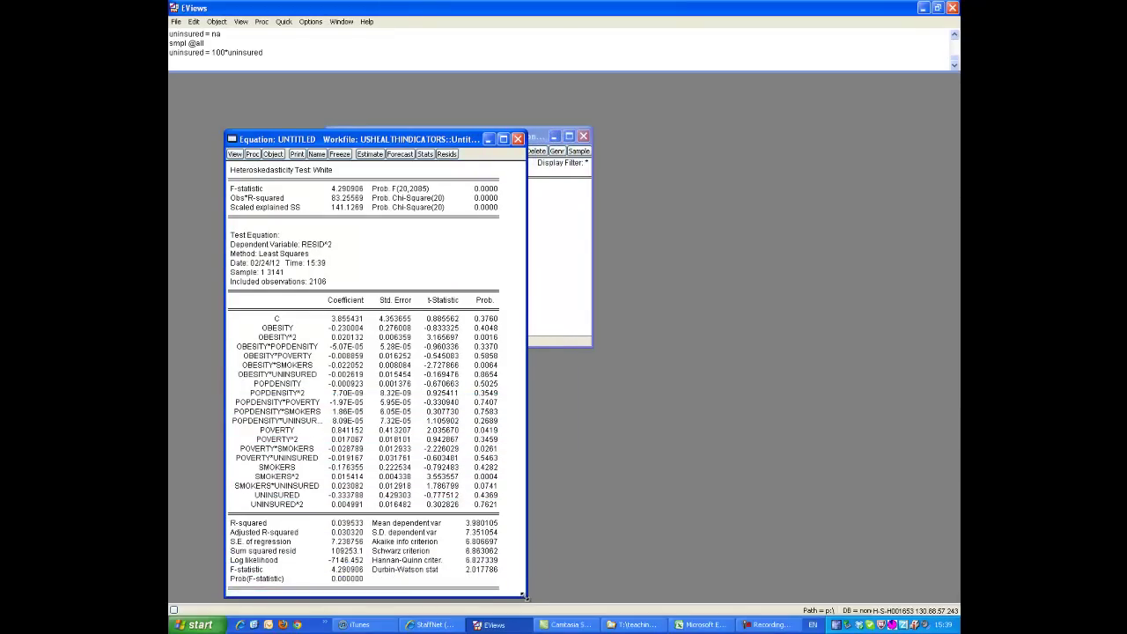
left_click_drag(412, 141, 397, 77)
- Go over RESID^2, OBESITY and the POPDENSITY^2, POVERTY^2, SMOKERS^2, UNINSURED^2 squared terms
left_click(247, 264)
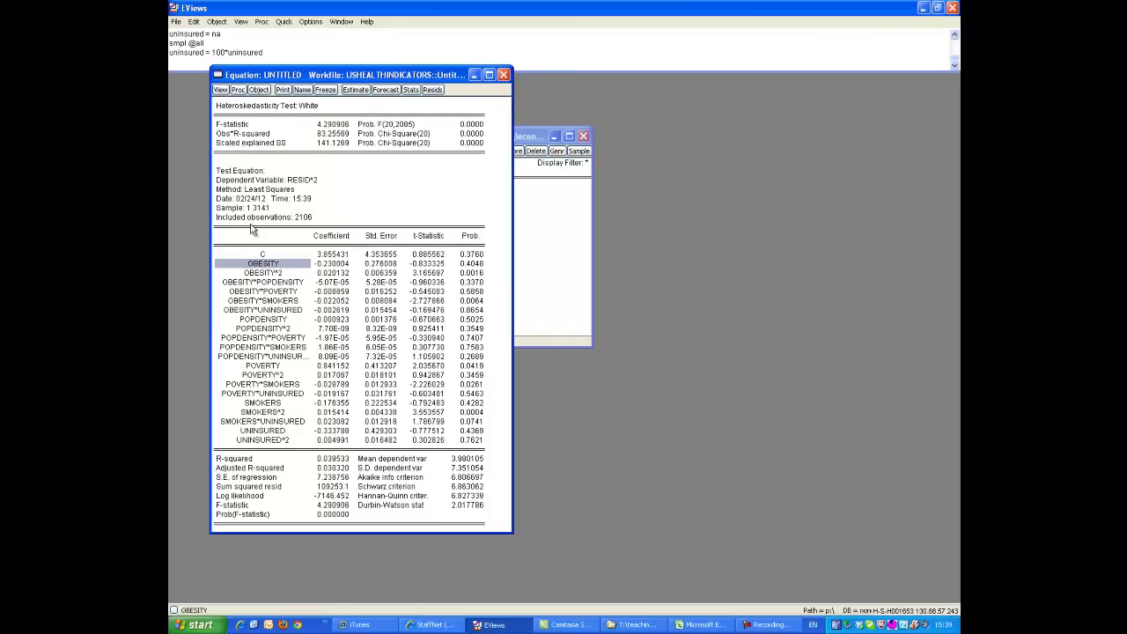
mouse_move(301, 182)
left_mouse_down()
mouse_move(329, 185)
mouse_move(308, 187)
left_mouse_up()
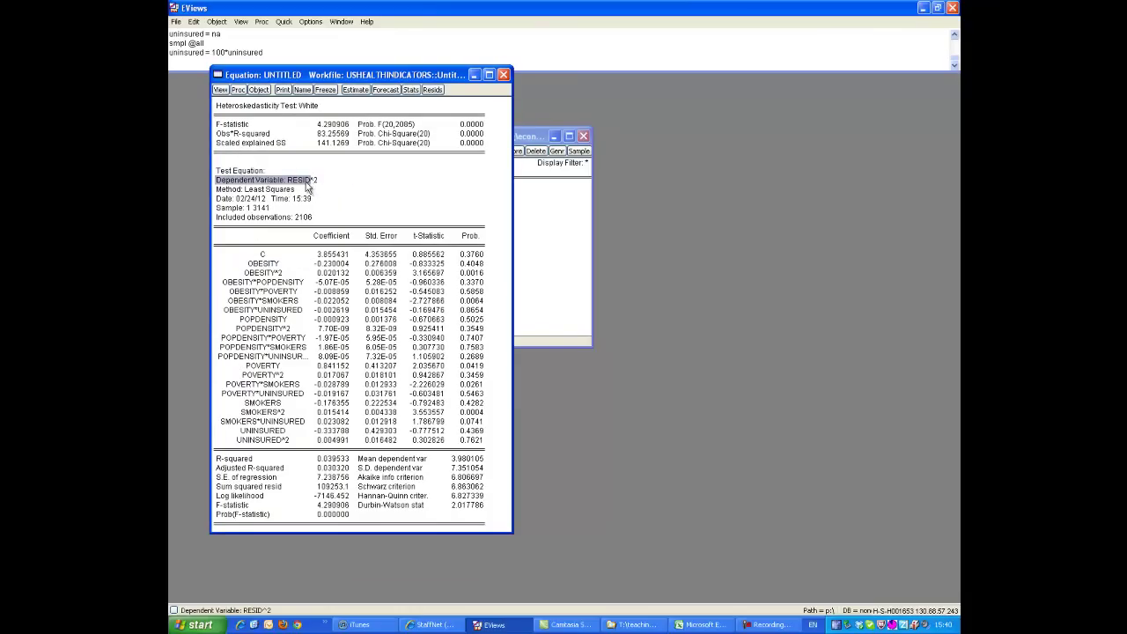
left_click(246, 266)
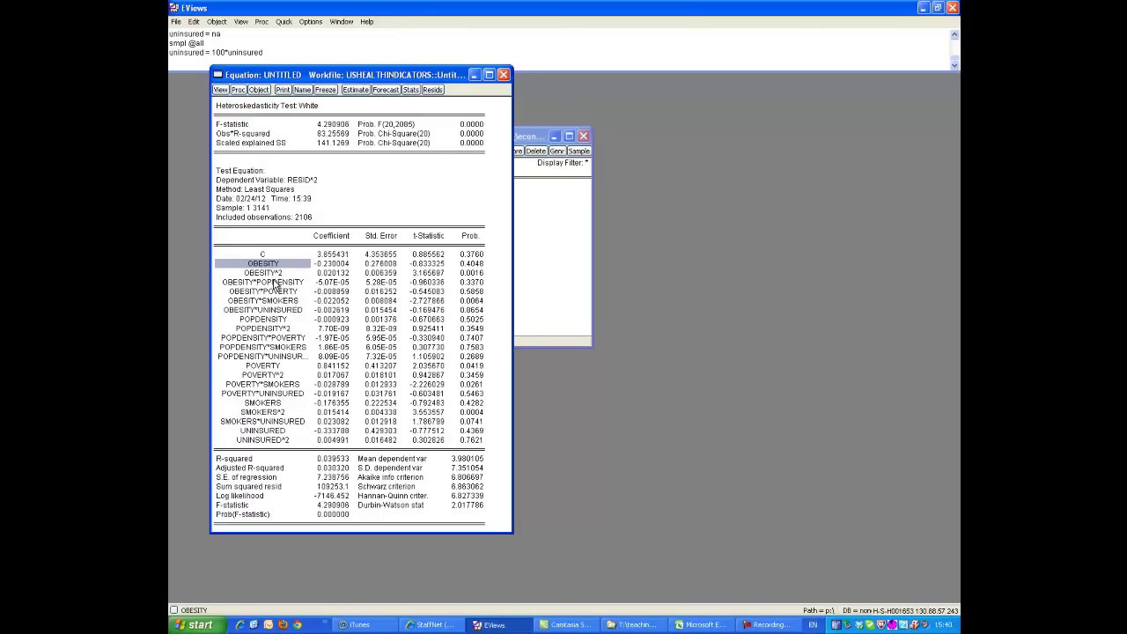
left_click(273, 322)
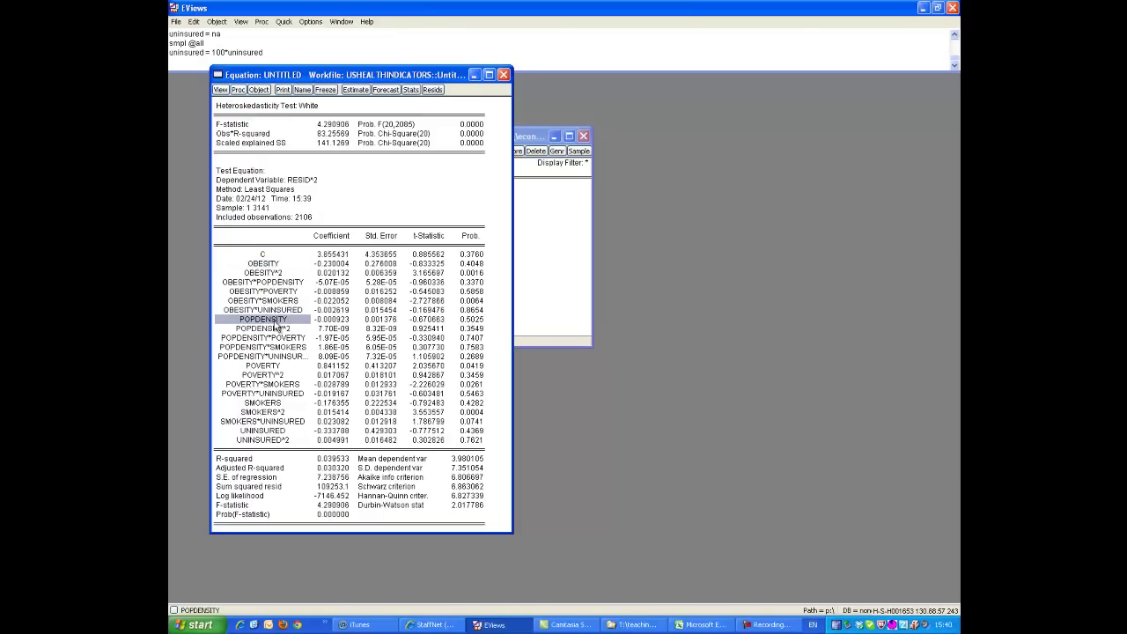
left_click(269, 369)
left_click(269, 375)
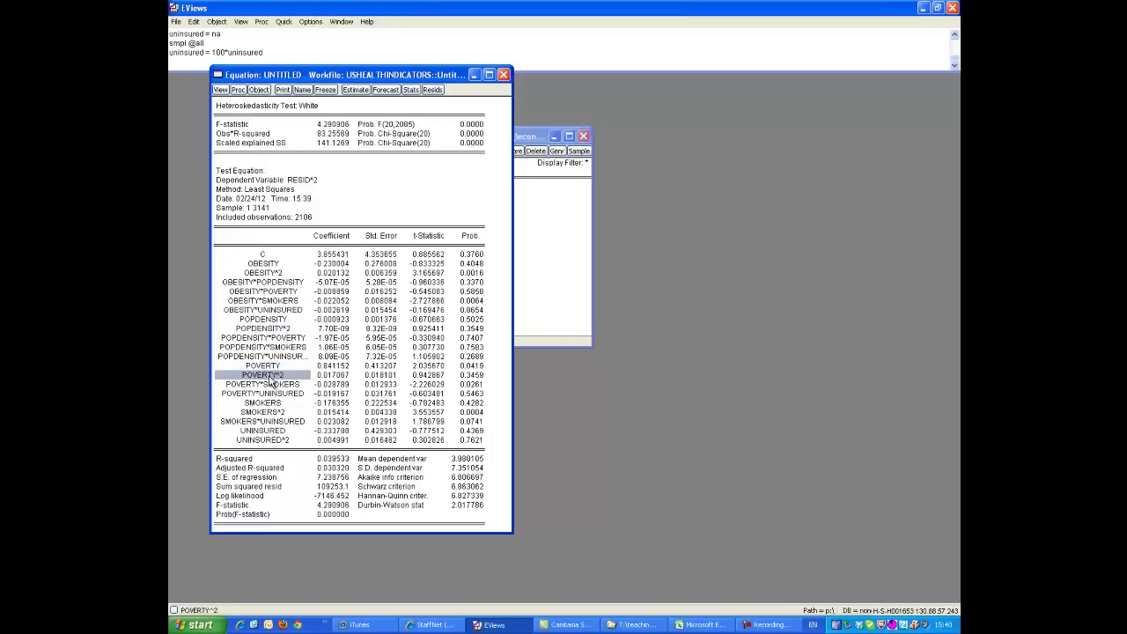
left_click(279, 405)
left_click(276, 414)
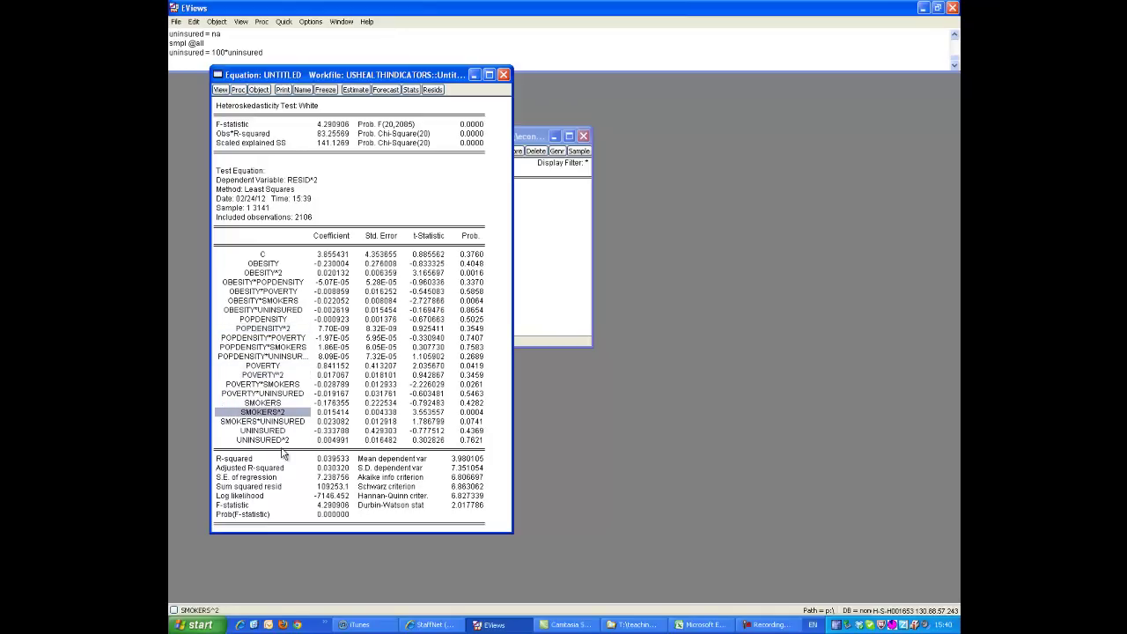
left_click(271, 431)
left_click(268, 442)
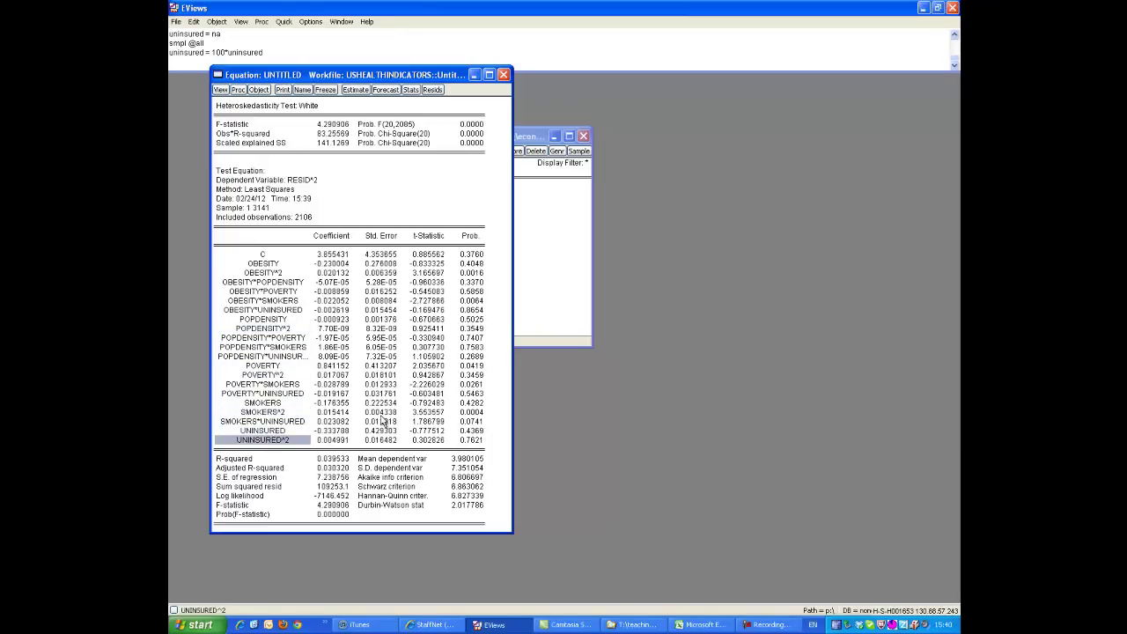
- Go over OBESITY^2 and the OBESITY cross terms with POPDENSITY, POVERTY and UNINSURED
left_click(264, 310)
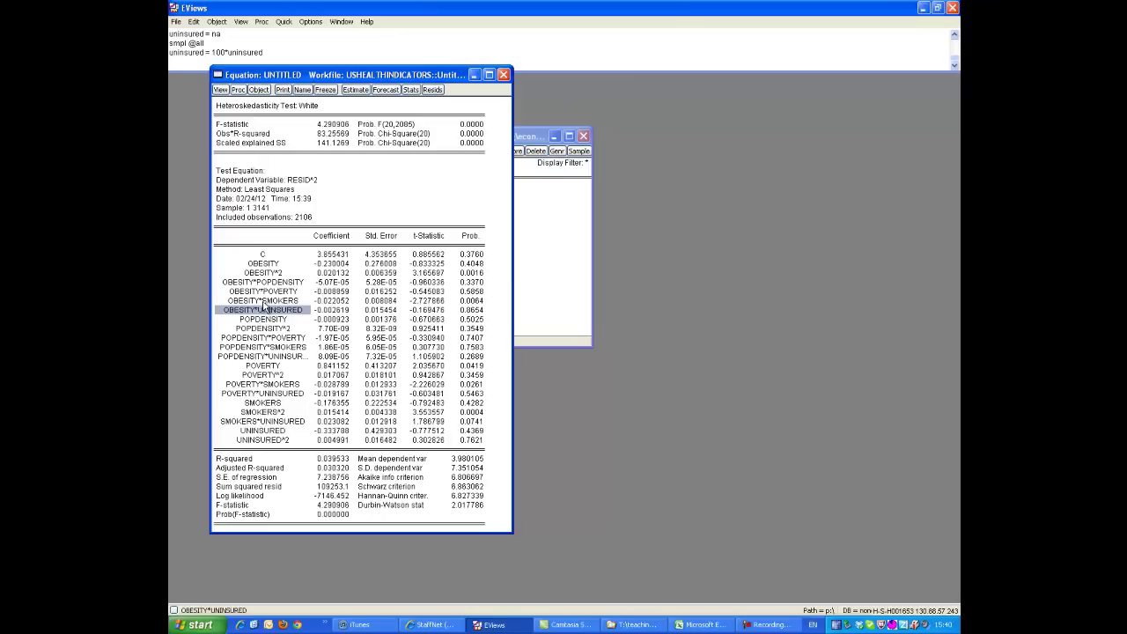
left_click(263, 292)
left_click(261, 273)
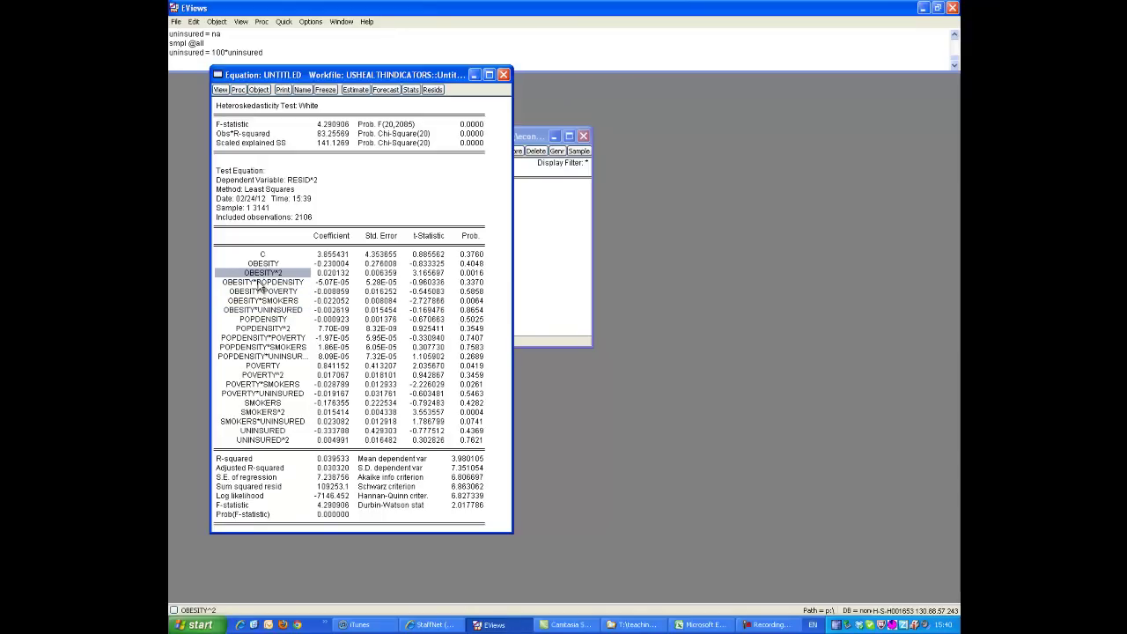
left_click(256, 283)
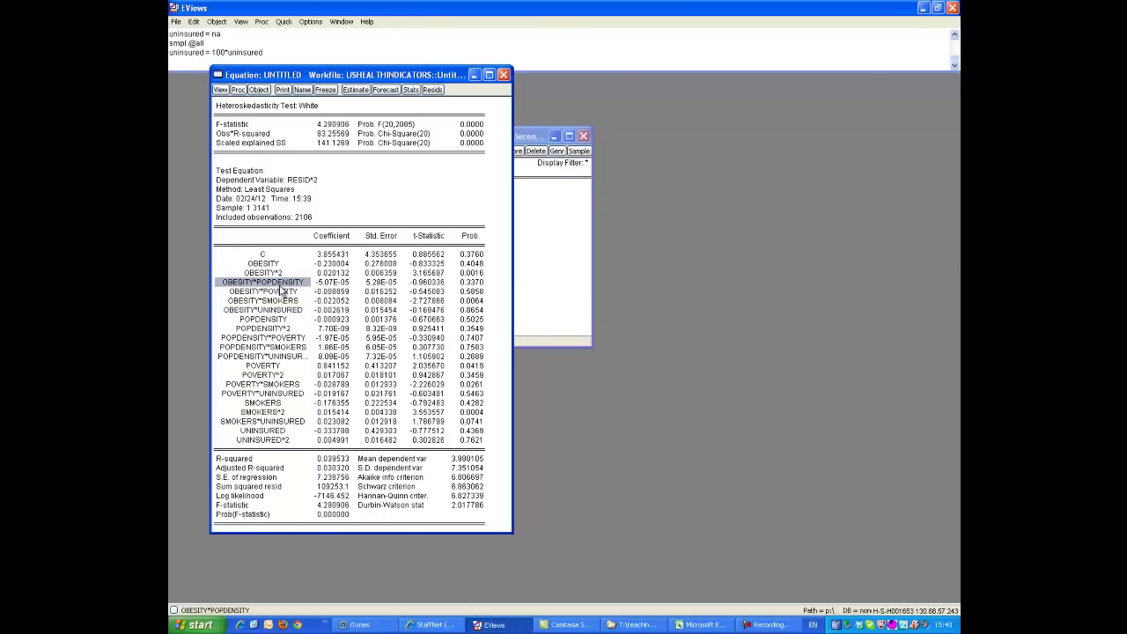
left_click(260, 293)
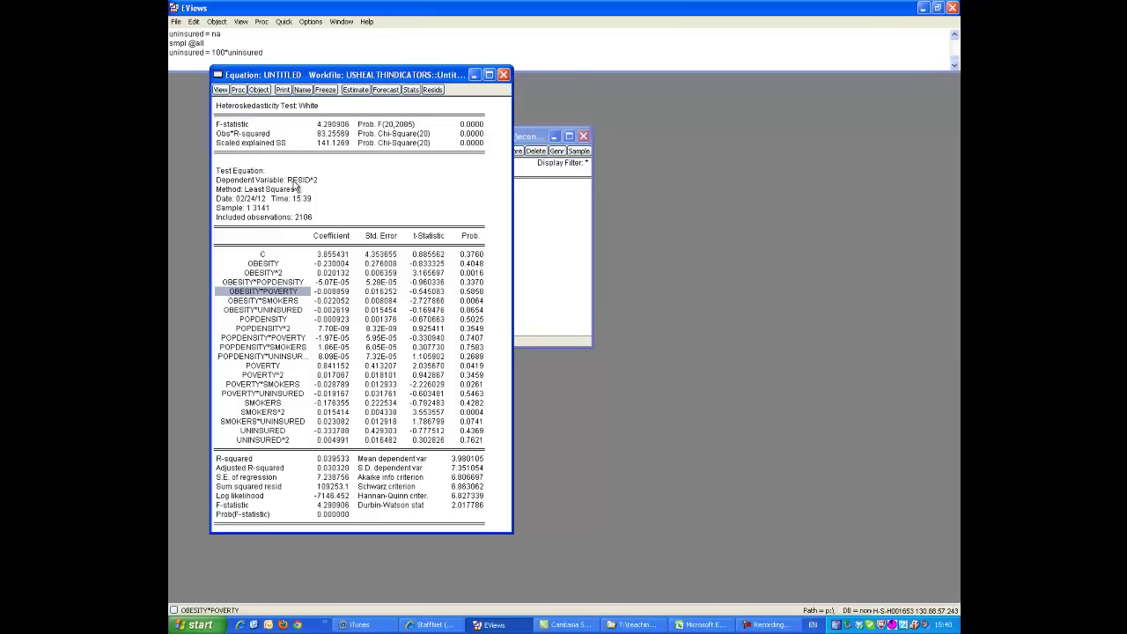
- Check the test equation's R-squared 0.039533 and its 2106 included observations
left_click(297, 180)
key("Down")
key("Up")
key("Right")
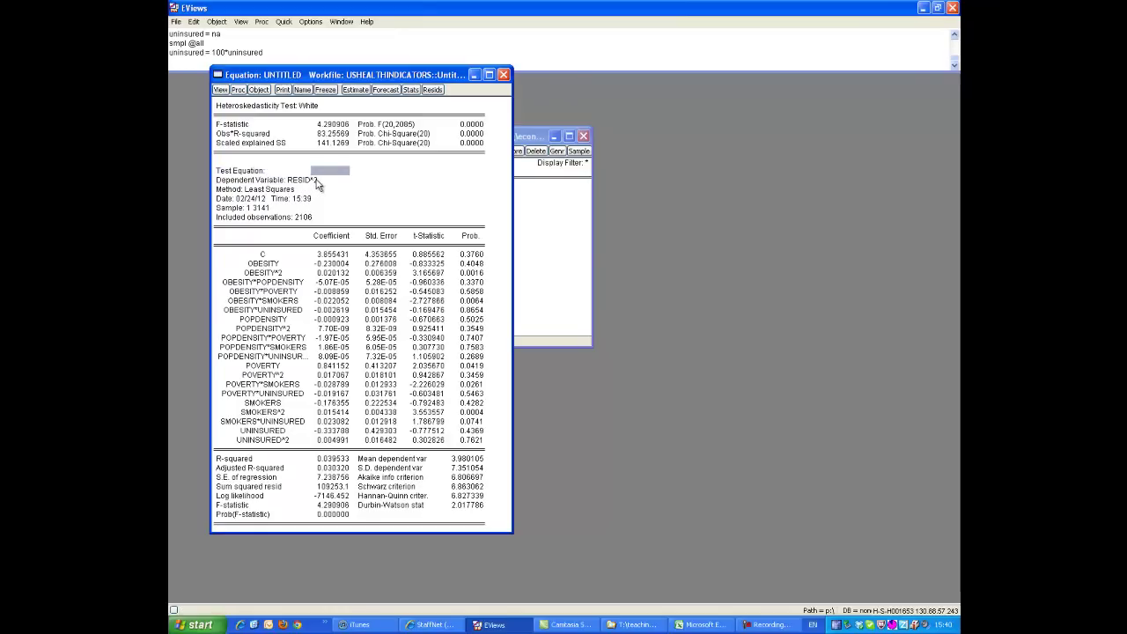
left_click(335, 459)
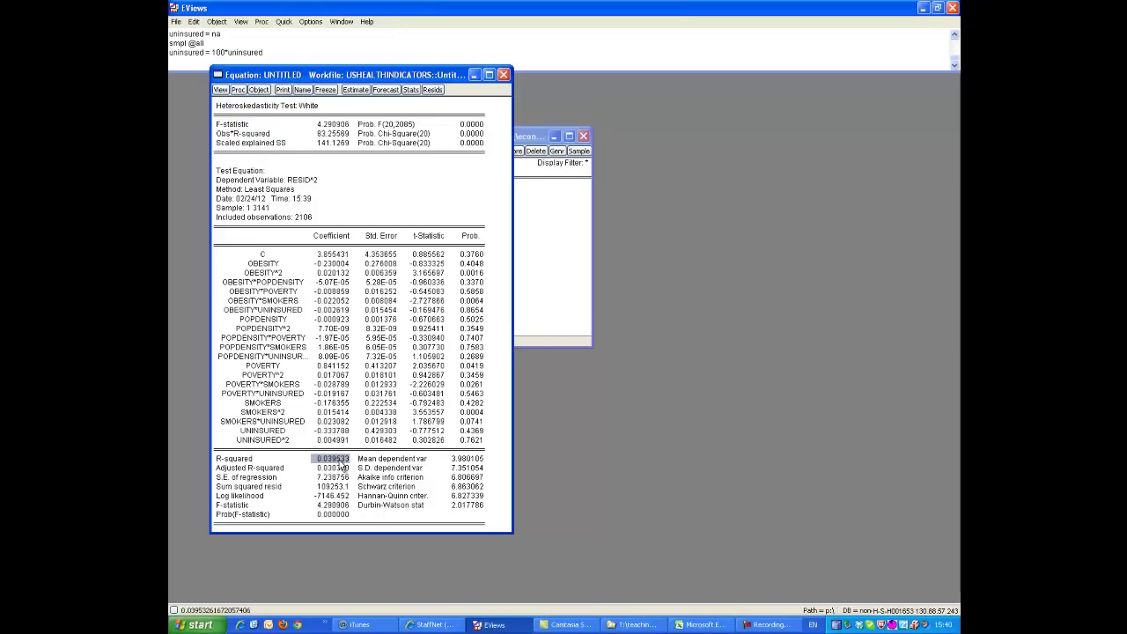
left_click(305, 225)
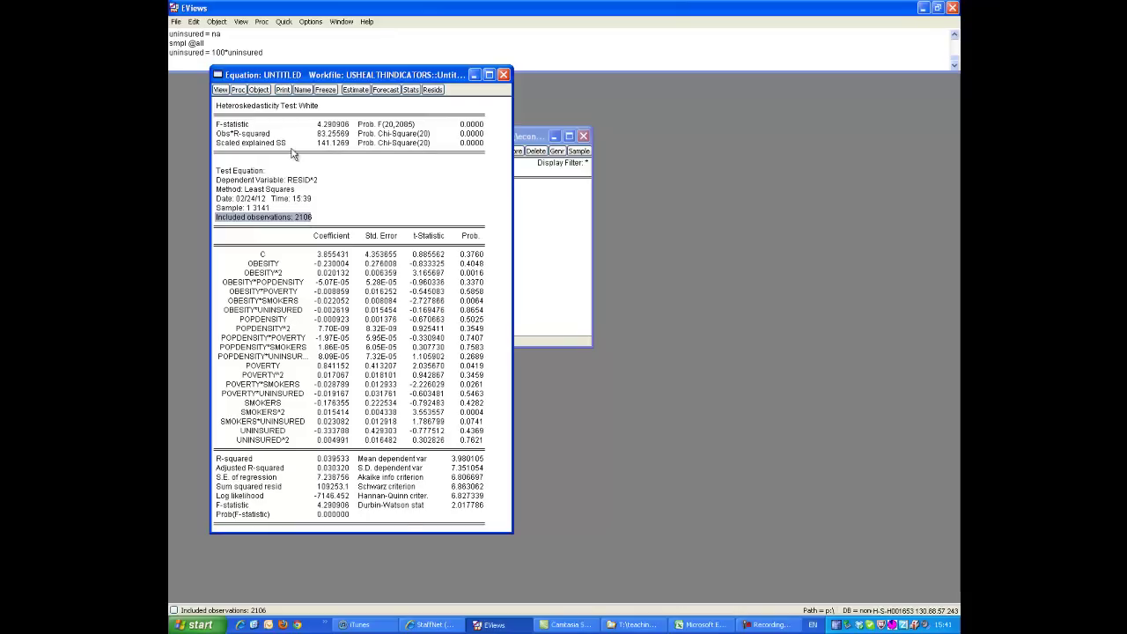
- Review Scaled explained SS, F-statistic, and Obs*R-squared 83.25569 with Chi-Square(20) probability 0.0000
left_click(249, 150)
left_click(236, 125)
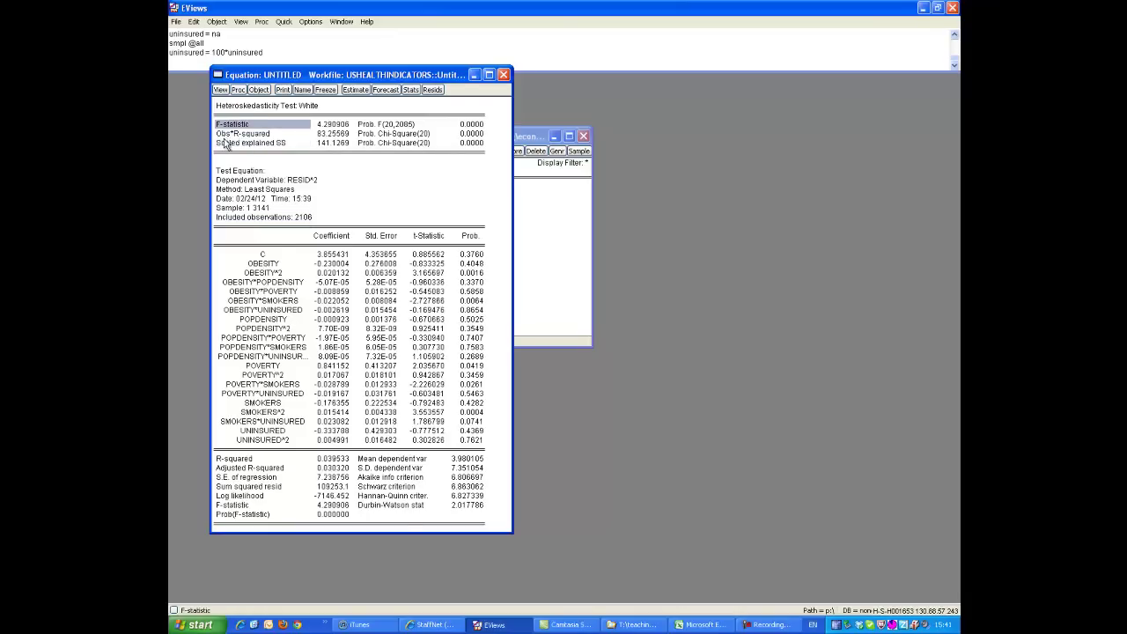
left_click(233, 133)
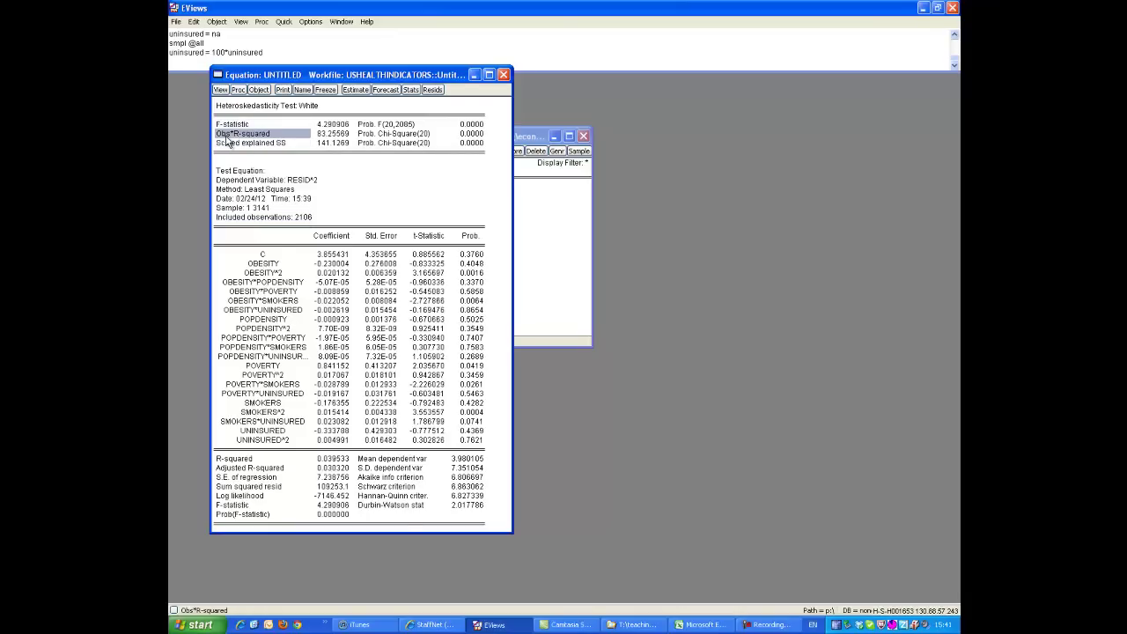
left_click(323, 137)
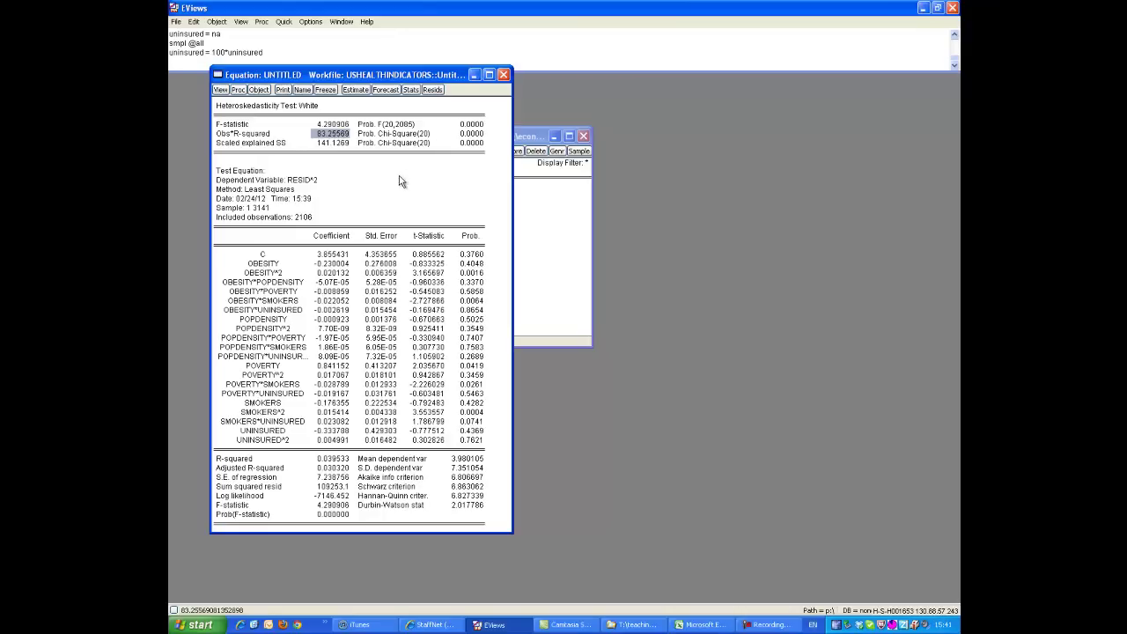
left_click(423, 138)
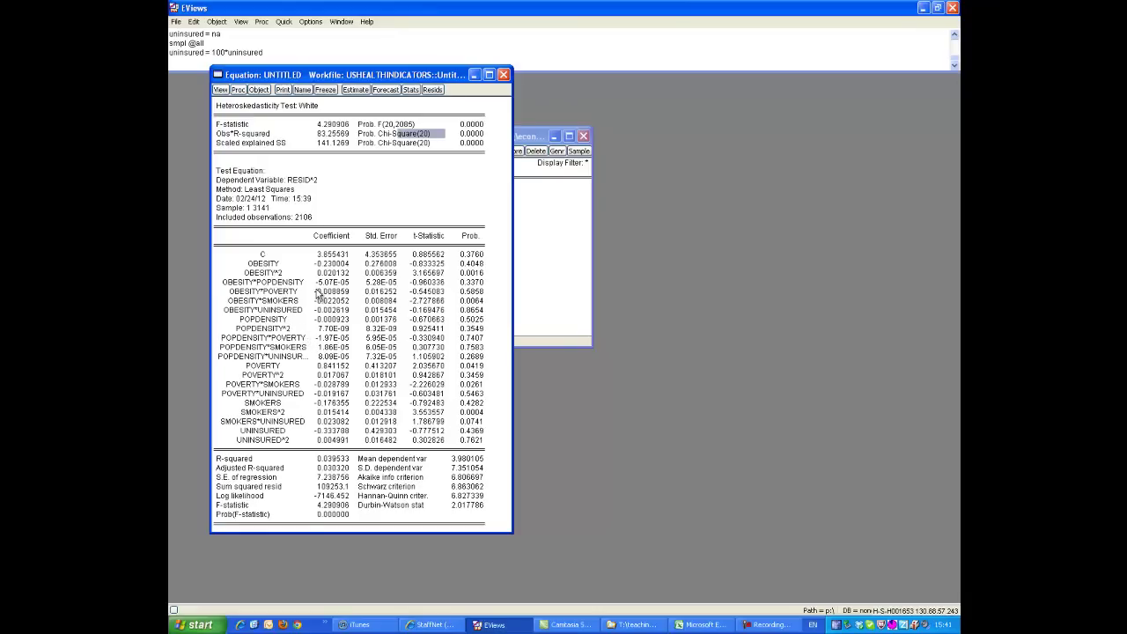
left_click(474, 135)
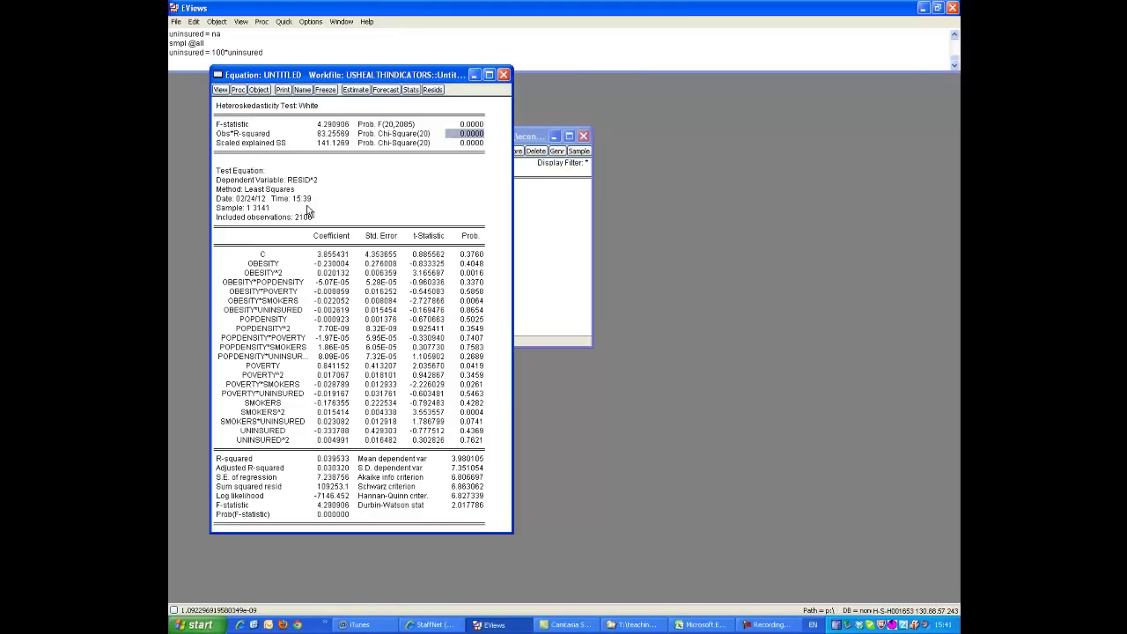
- Run the White test without cross terms: F-statistic 8.615984, Obs*R-squared 42.33445 on Chi-Square(5)
left_click(220, 90)
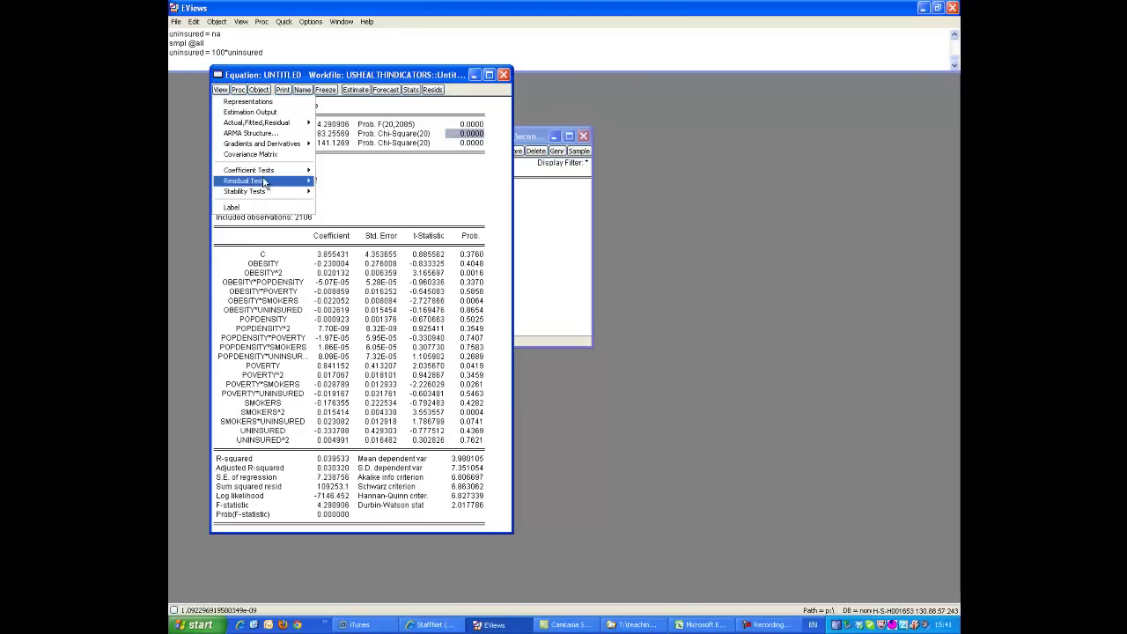
mouse_move(262, 182)
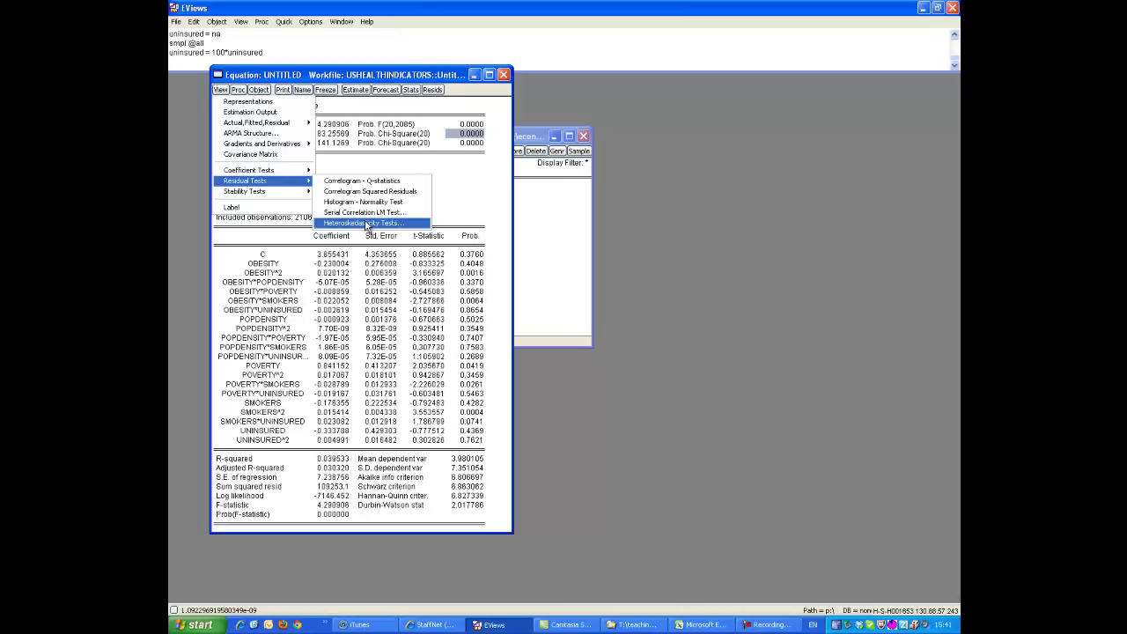
left_click(367, 224)
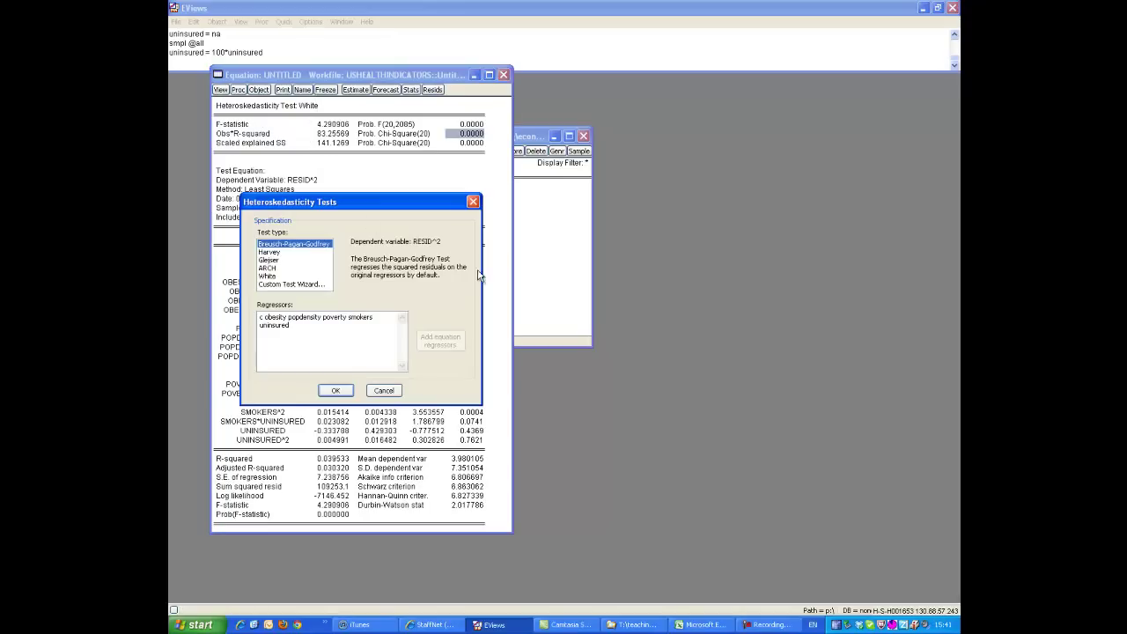
left_click(267, 276)
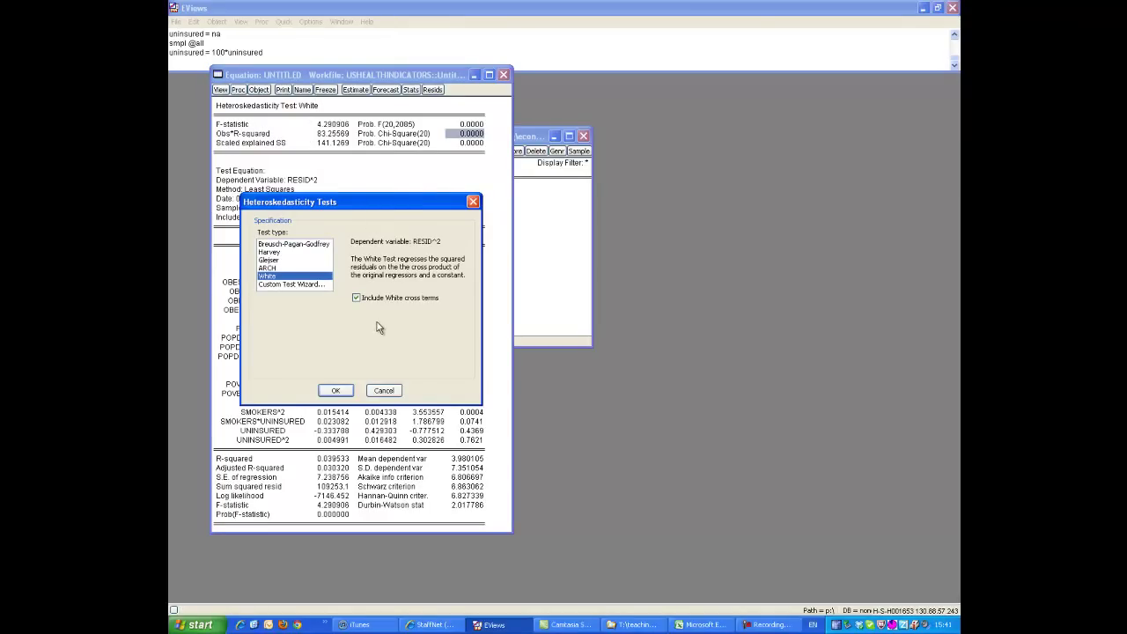
left_click(356, 298)
left_click_drag(342, 203, 656, 189)
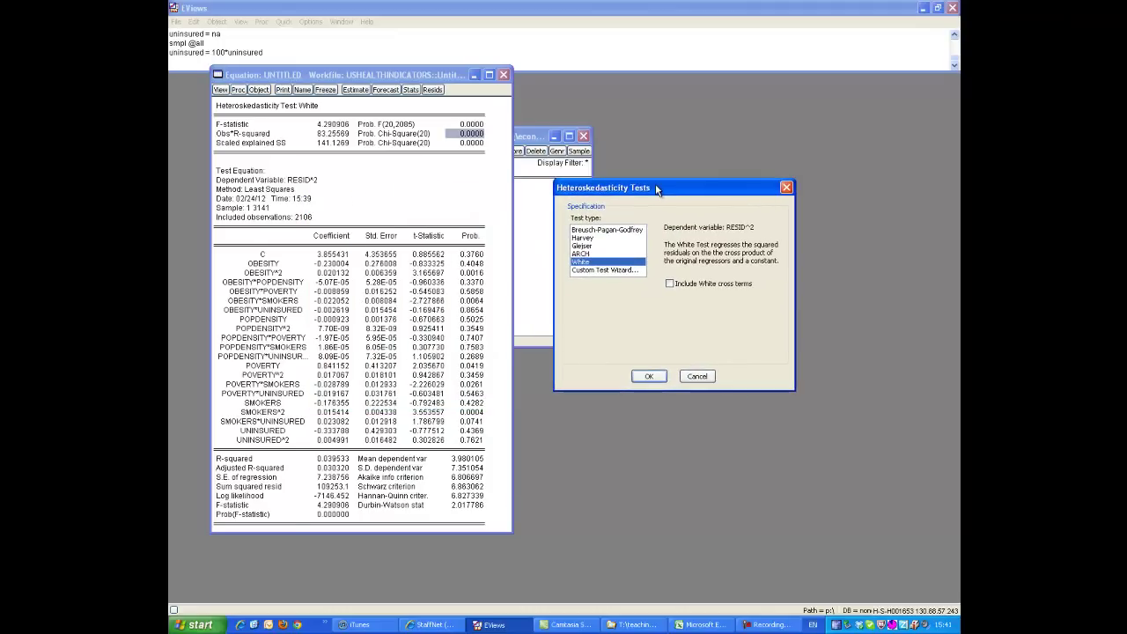
left_click(652, 381)
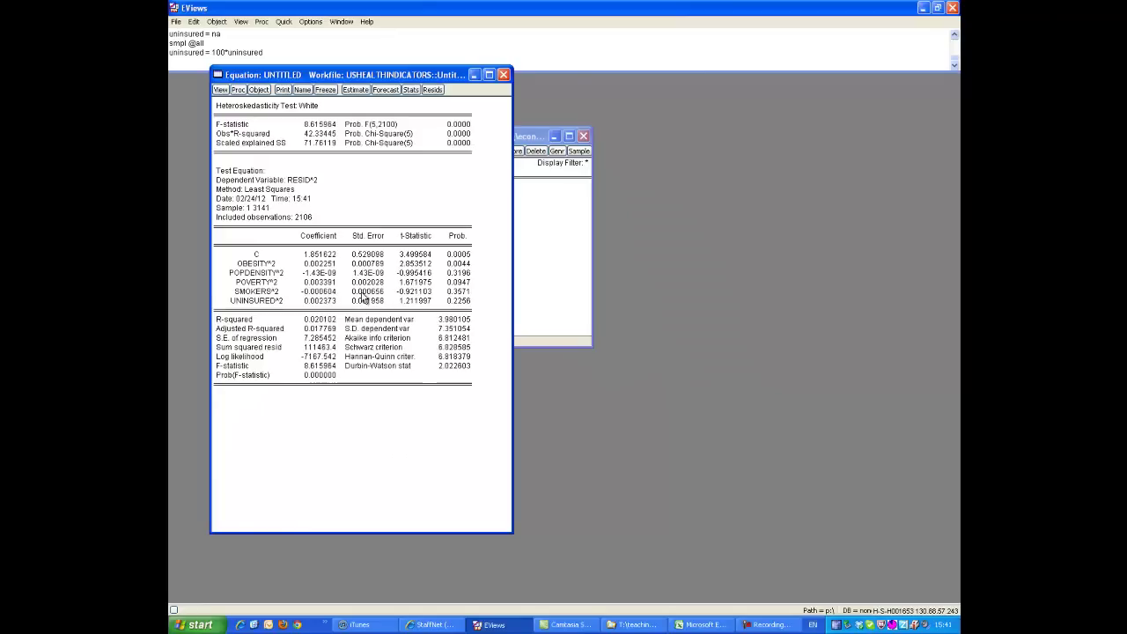
left_click(241, 264)
left_click(245, 273)
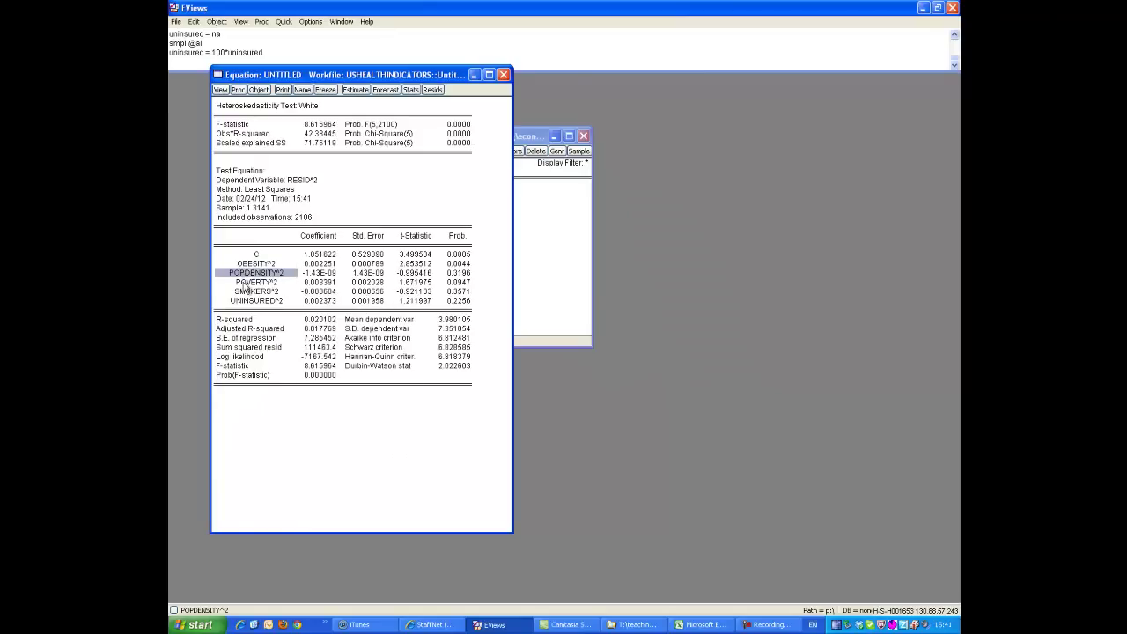
left_click(249, 282)
left_click(248, 292)
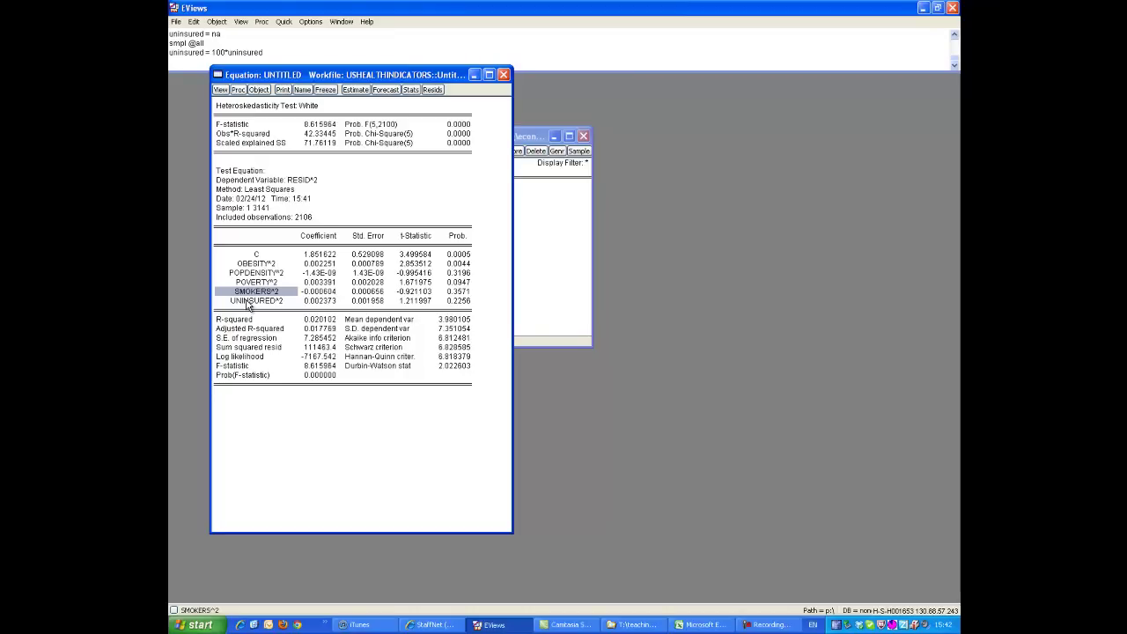
left_click(248, 303)
left_click(252, 288)
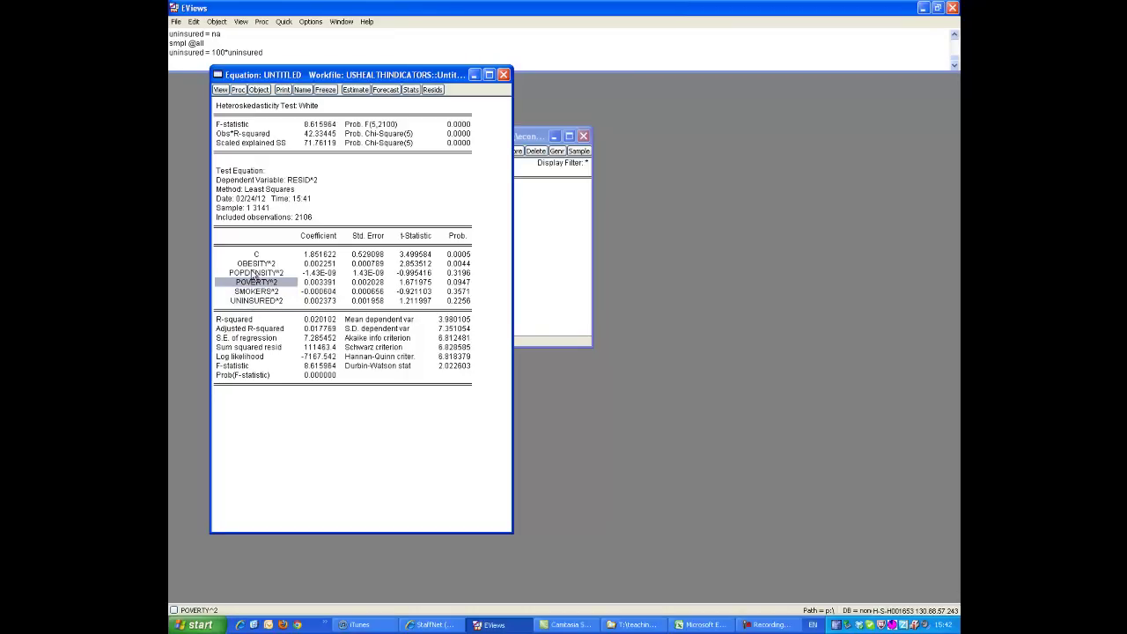
left_click(253, 264)
left_click(253, 274)
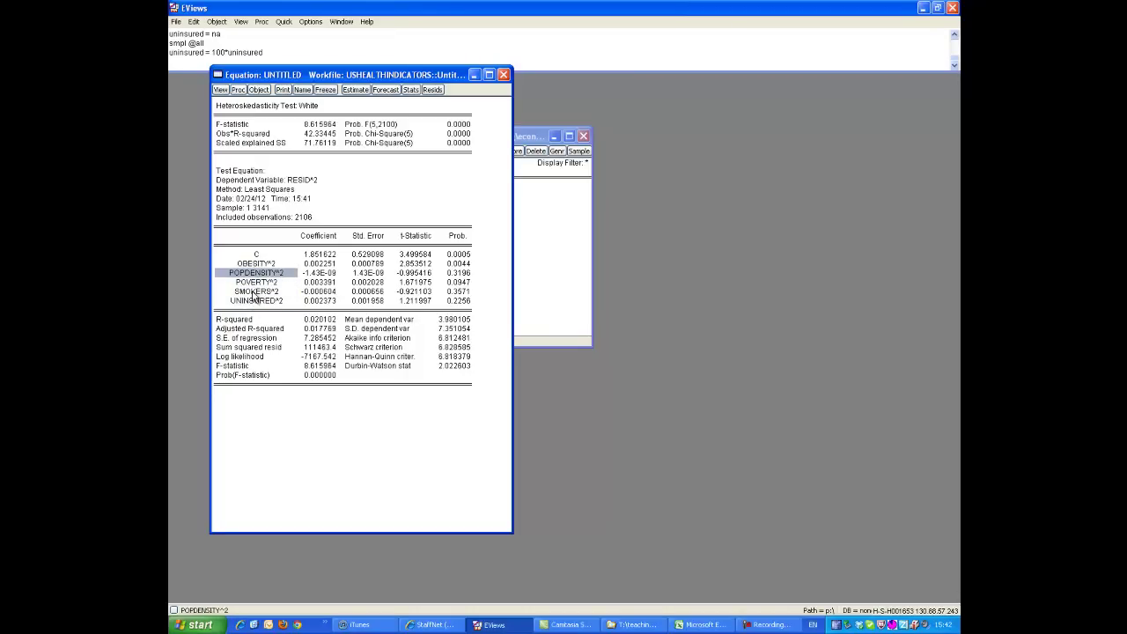
left_click(252, 292)
left_click(255, 283)
left_click(255, 273)
left_click(255, 255)
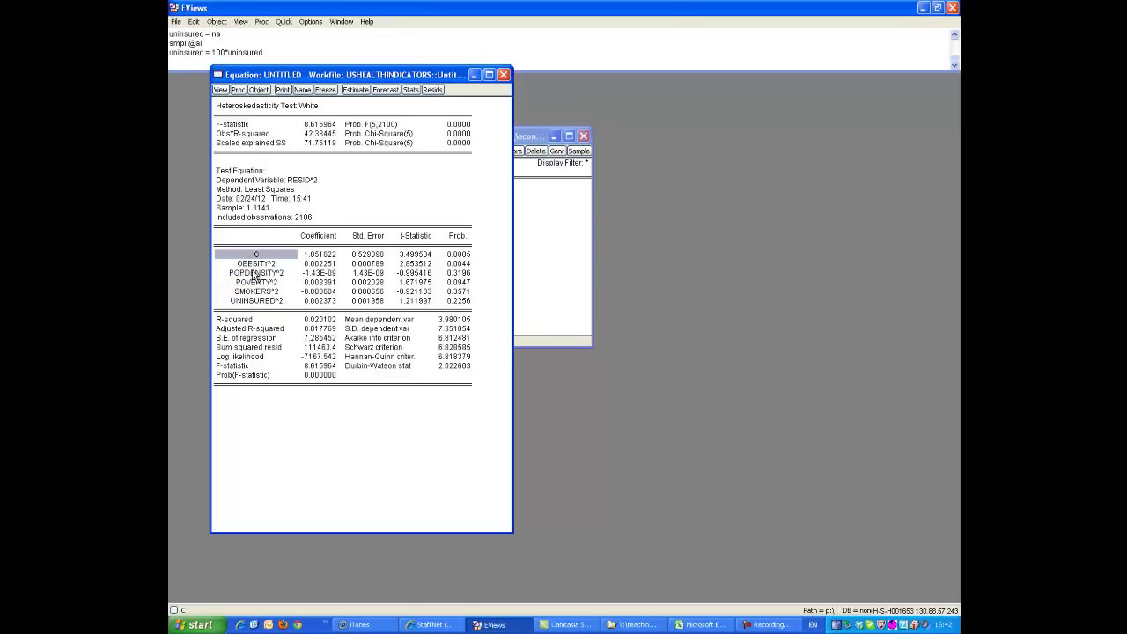
key("Down")
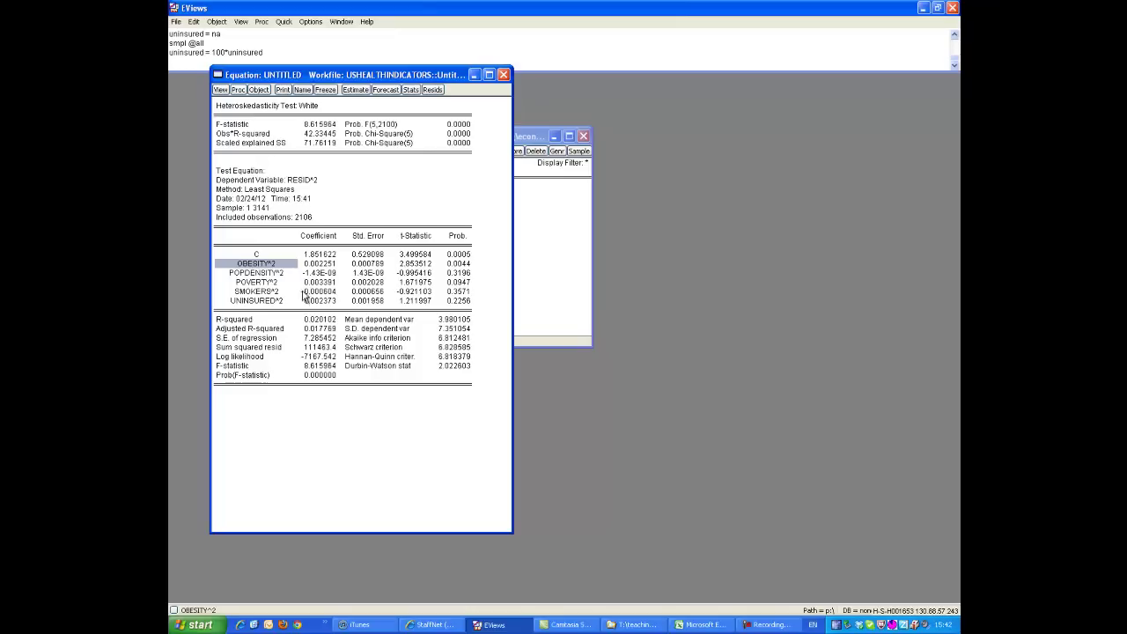
left_click(319, 321)
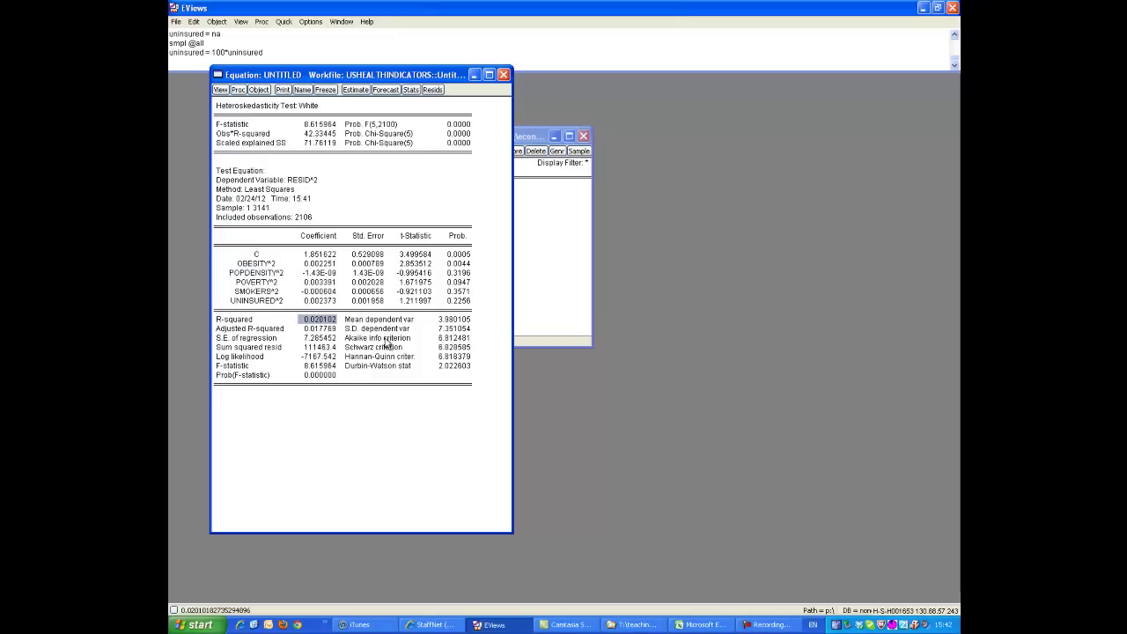
left_click(310, 210)
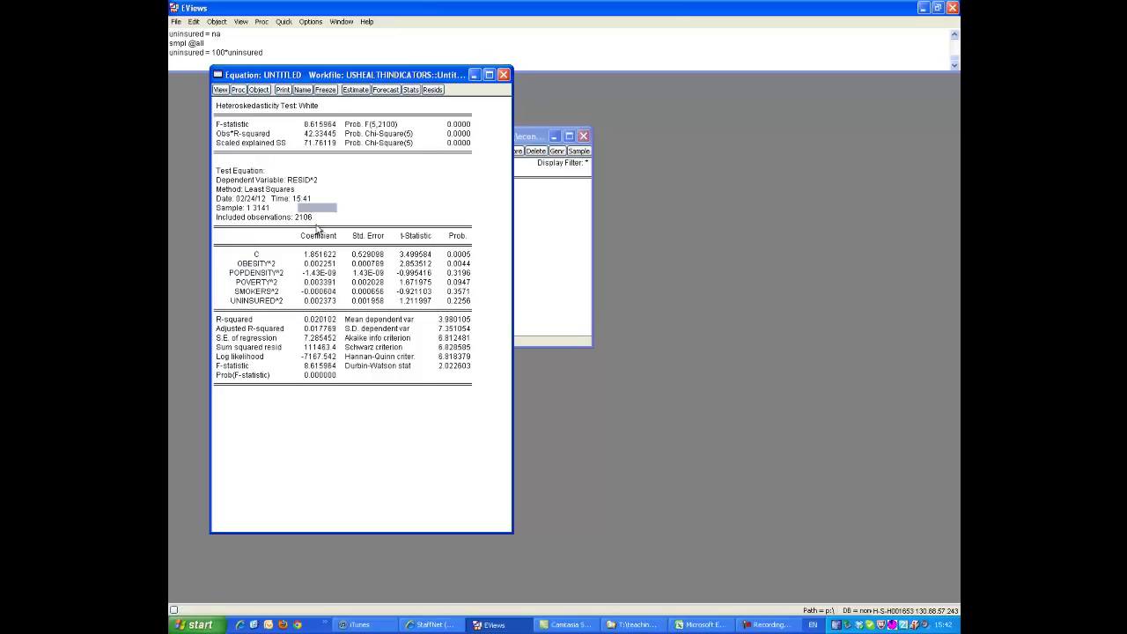
left_click(321, 125)
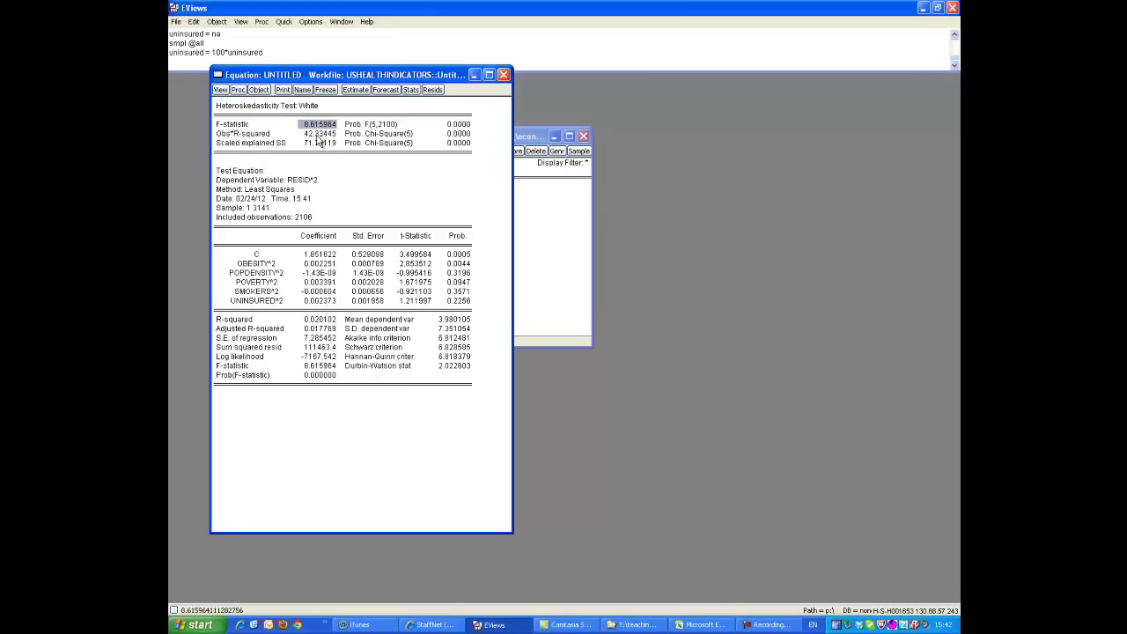
left_click(319, 134)
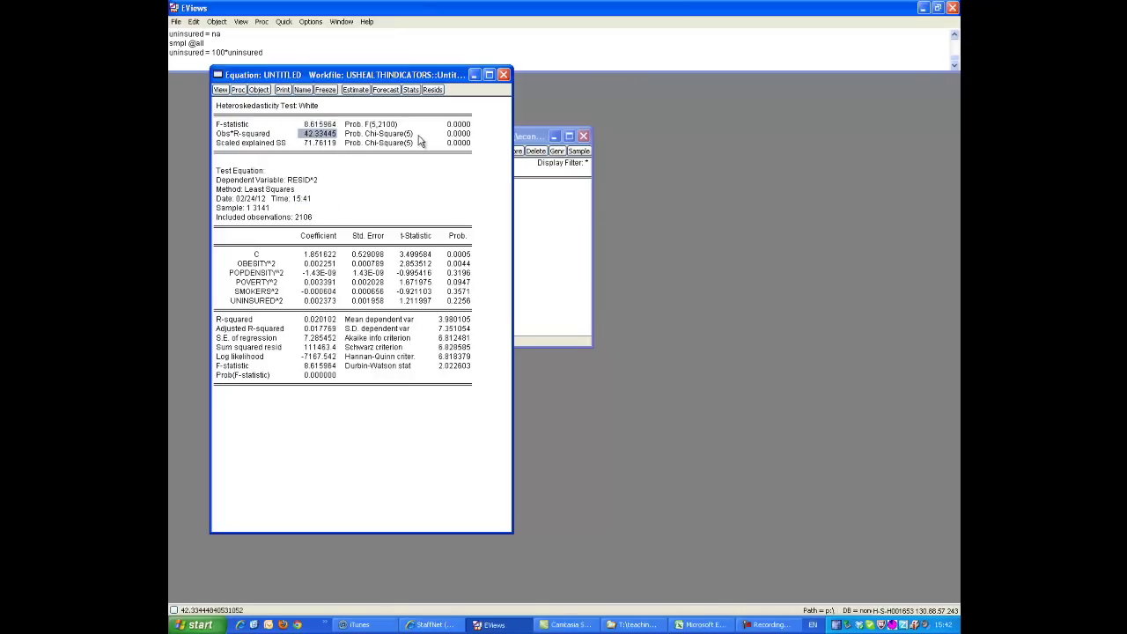
left_click(260, 273)
left_click(257, 265)
left_click(262, 281)
left_click(261, 292)
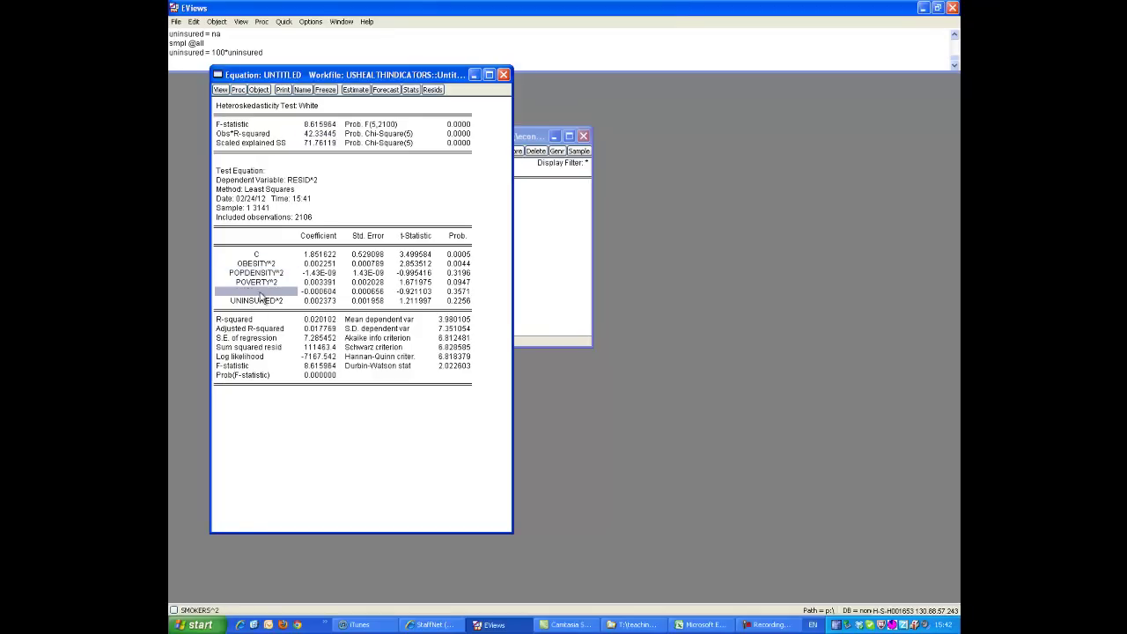
left_click(262, 302)
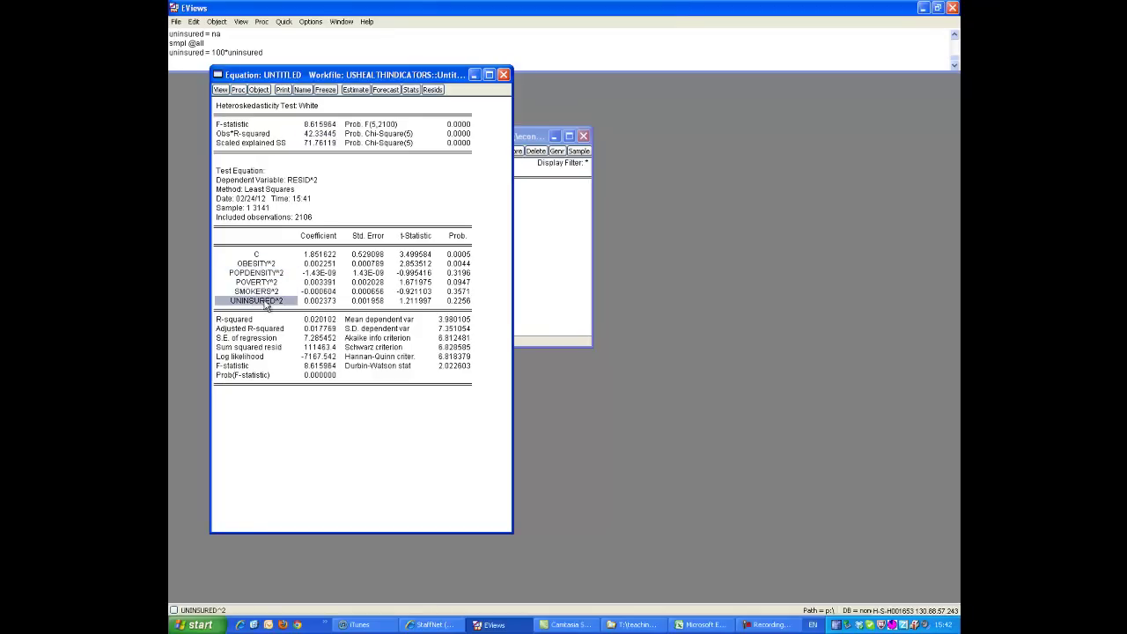
left_click(316, 304)
left_click(317, 292)
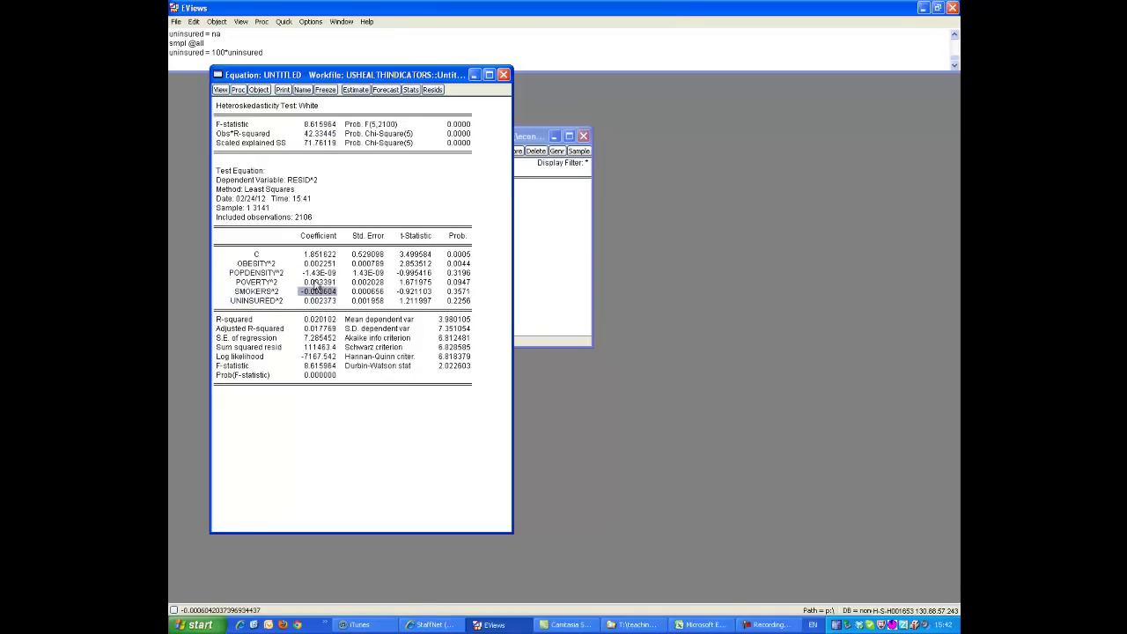
left_click(317, 273)
left_click(318, 264)
left_click(318, 273)
left_click(318, 282)
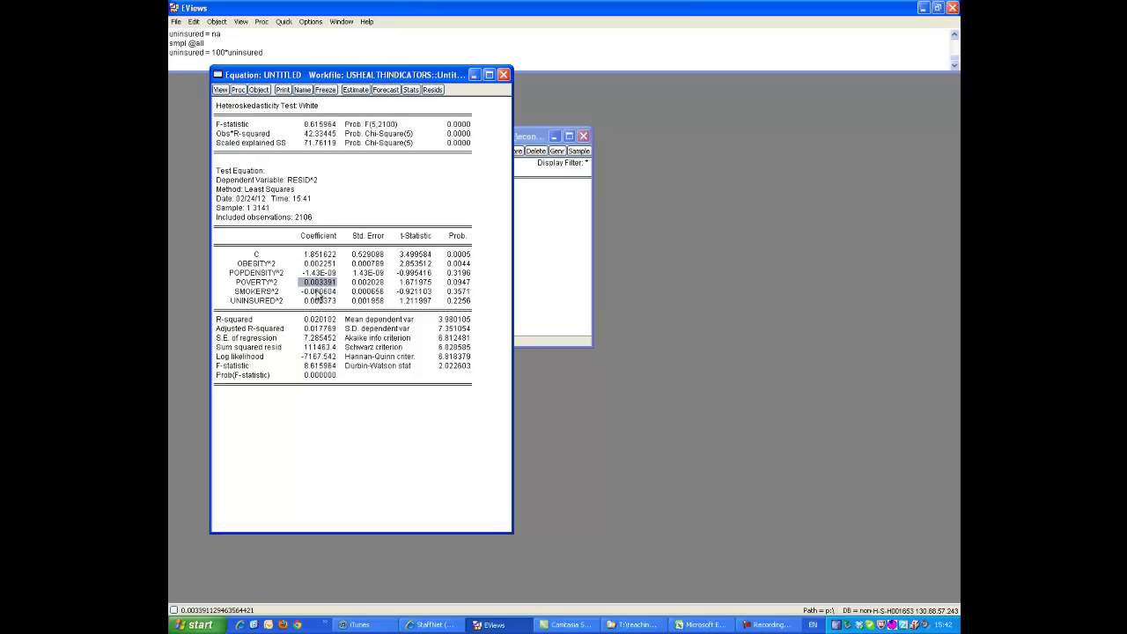
left_click(466, 138)
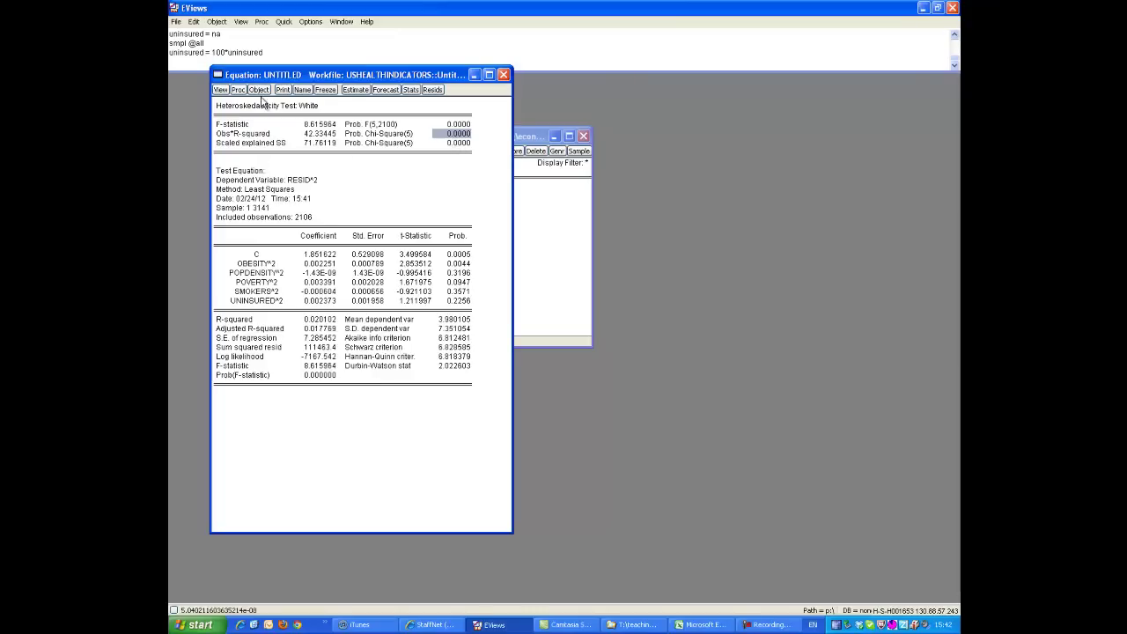
- Run the Breusch-Pagan-Godfrey heteroskedasticity test with the default regressors
left_click(223, 91)
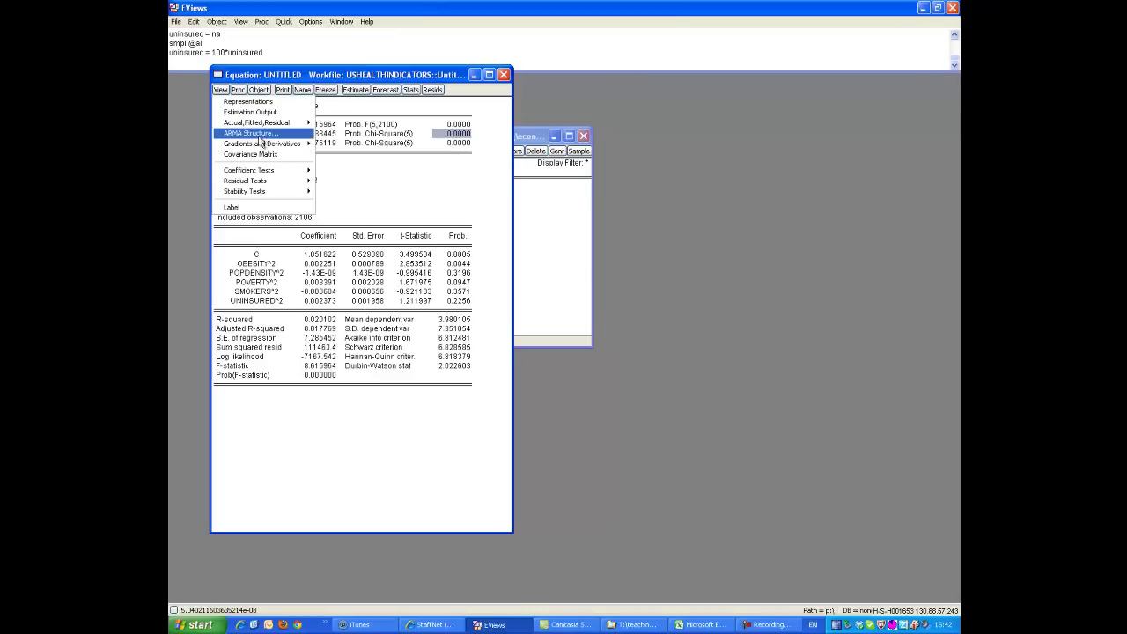
mouse_move(256, 194)
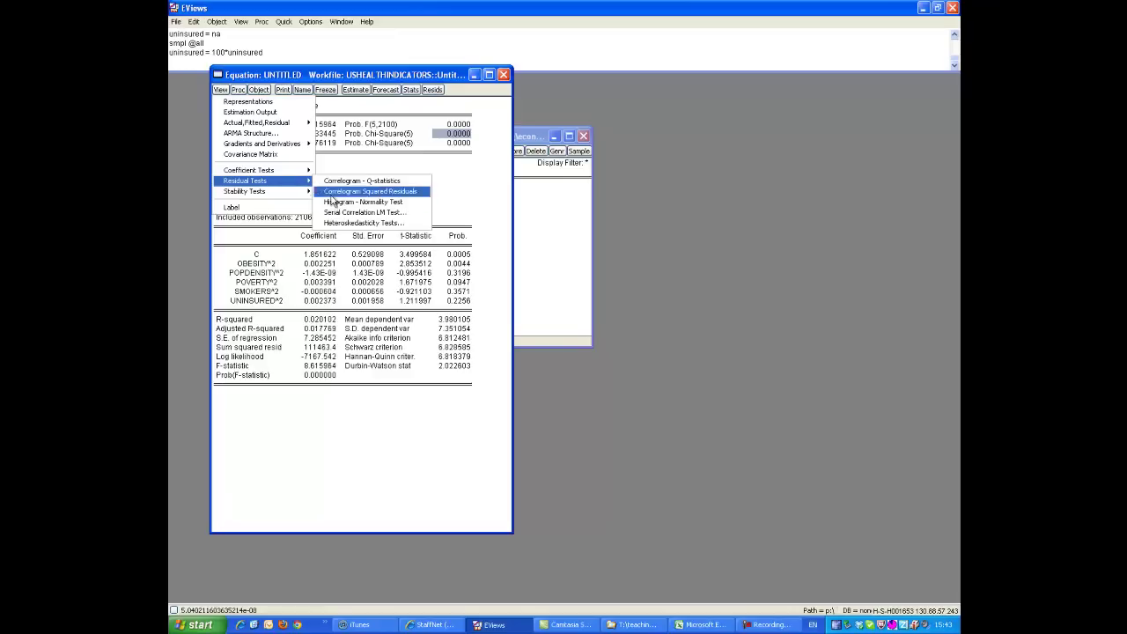
left_click(343, 224)
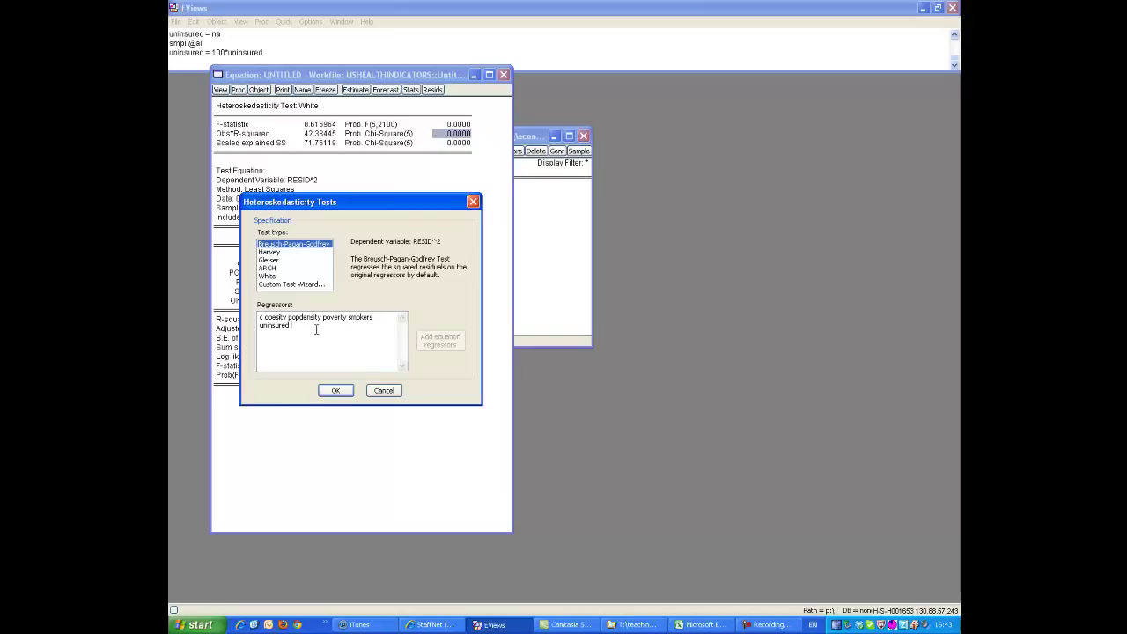
left_click_drag(313, 335, 261, 317)
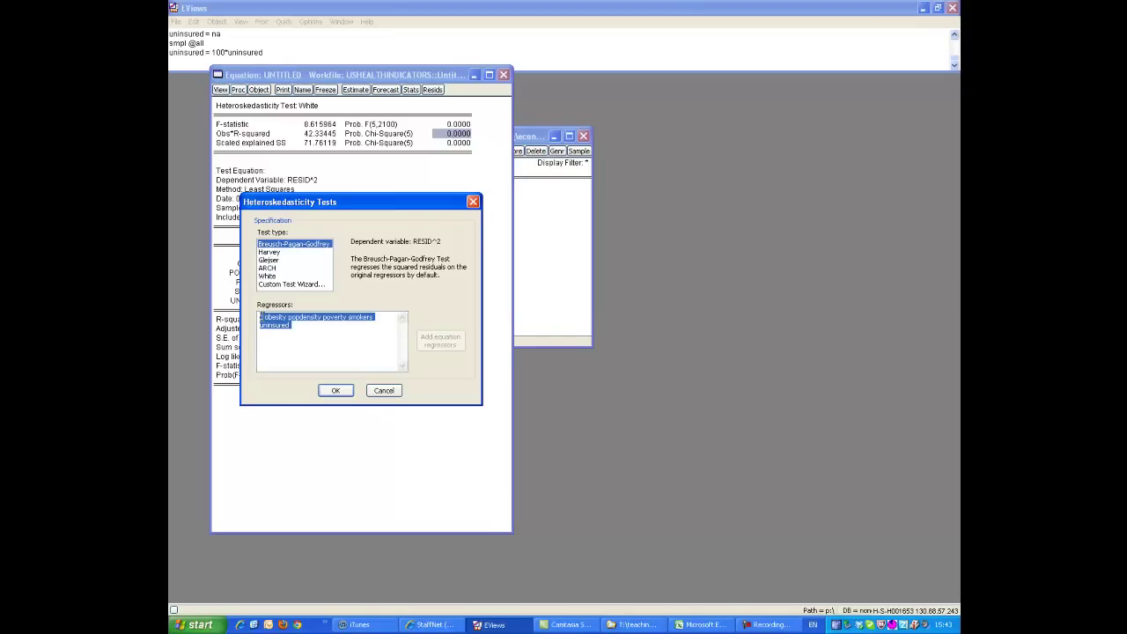
left_click(277, 319)
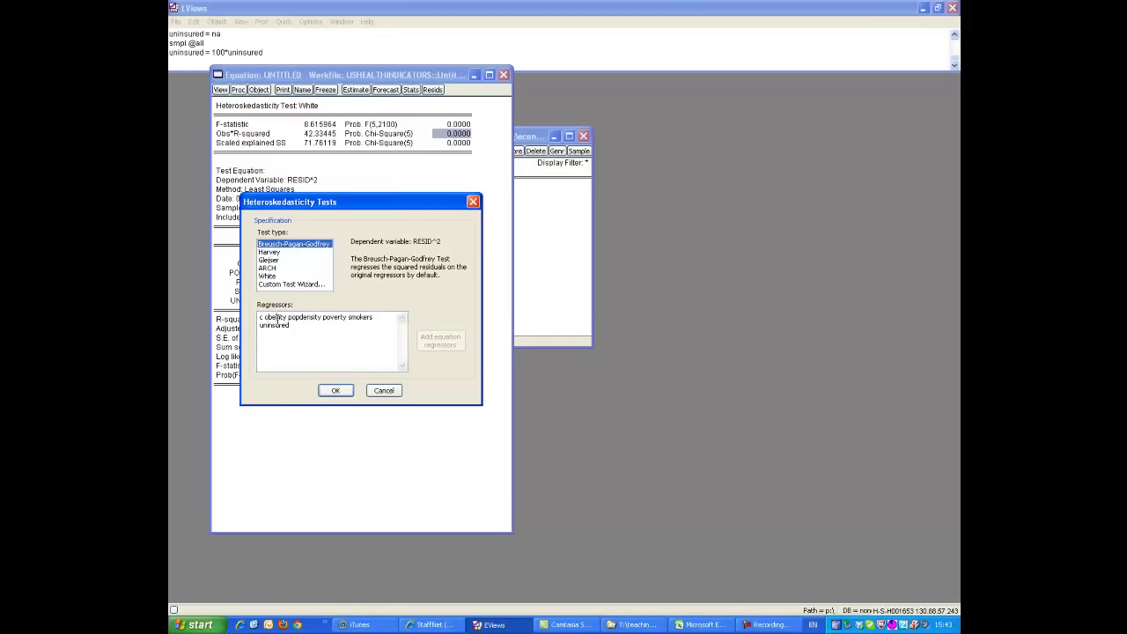
left_click(336, 393)
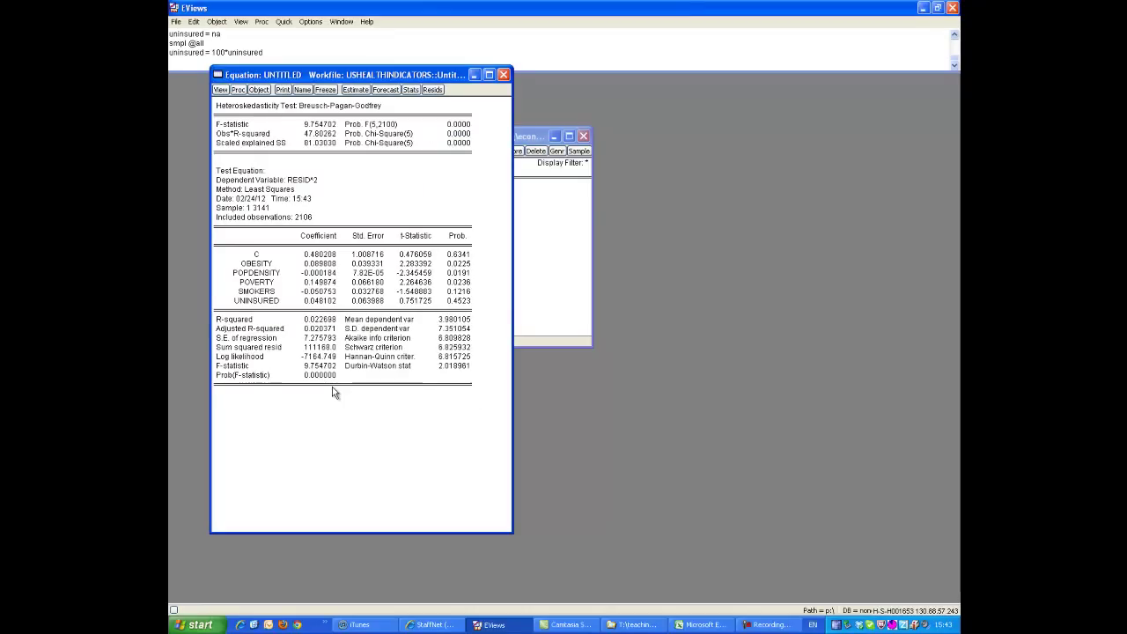
- Review the Obs*R-squared of 47.80262 and both p-values of 0.0000
left_click(312, 136)
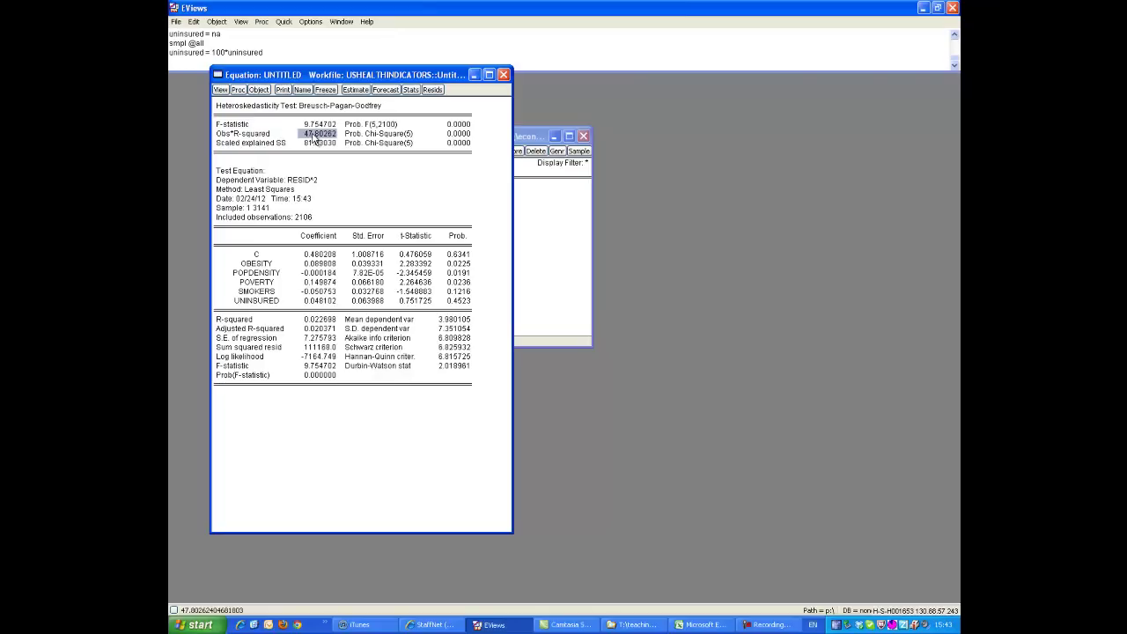
left_click(451, 126)
left_click(455, 133)
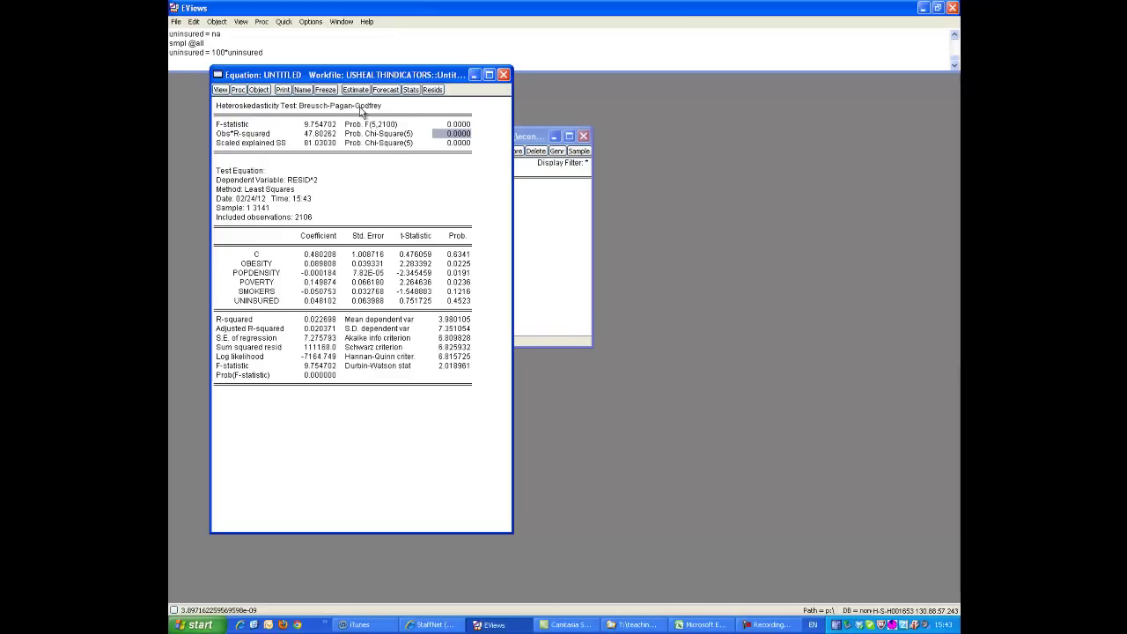
- Redisplay the DIABETIS regression and review the standard errors of C, POPDENSITY (2.15E-05) and UNINSURED (0.017571)
left_click(355, 90)
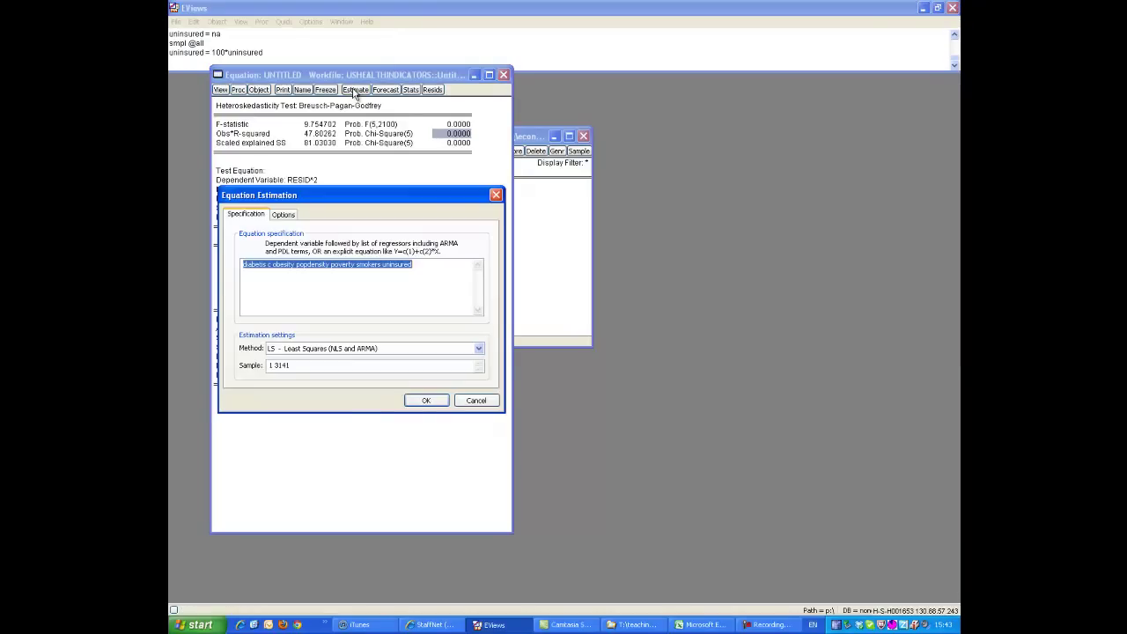
left_click(430, 400)
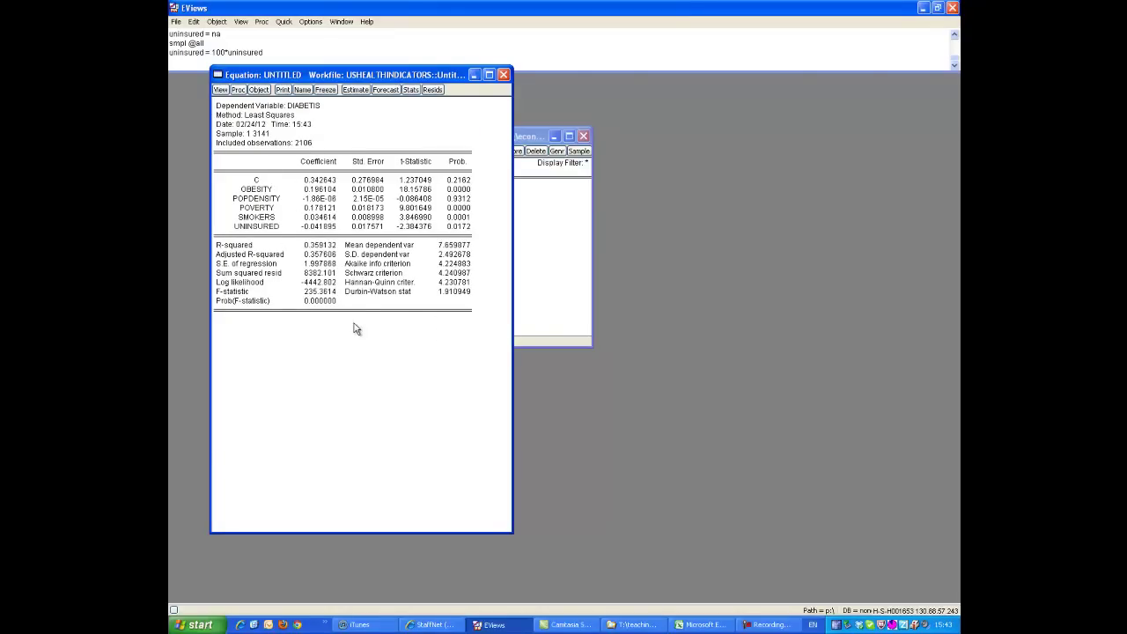
left_click(379, 227)
left_click(357, 184)
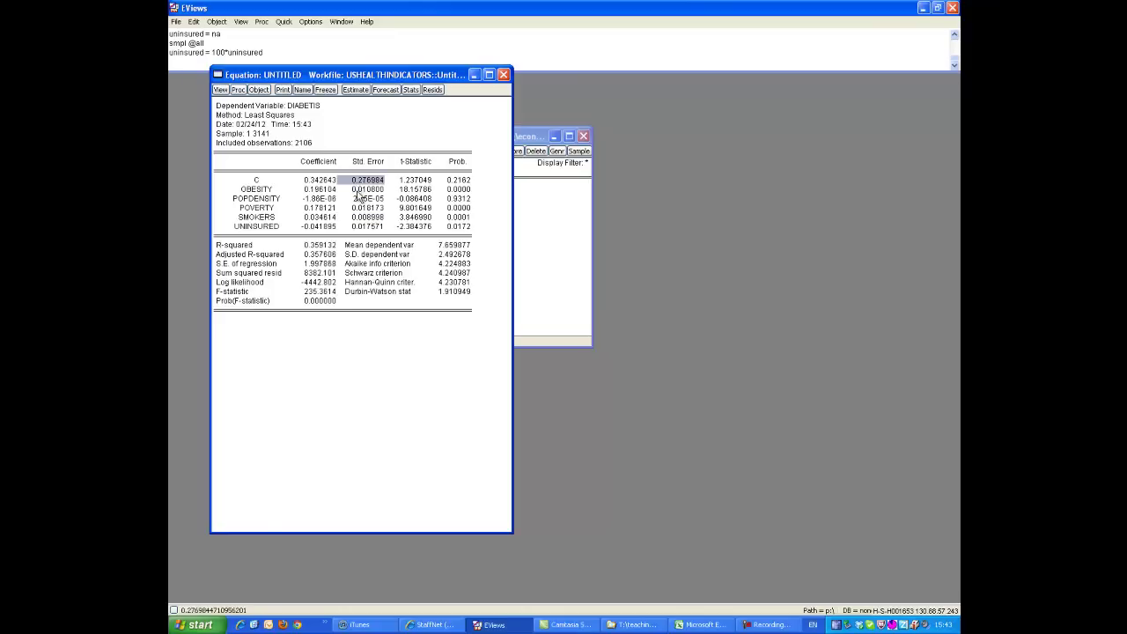
left_click(360, 199)
left_click(361, 217)
left_click(361, 227)
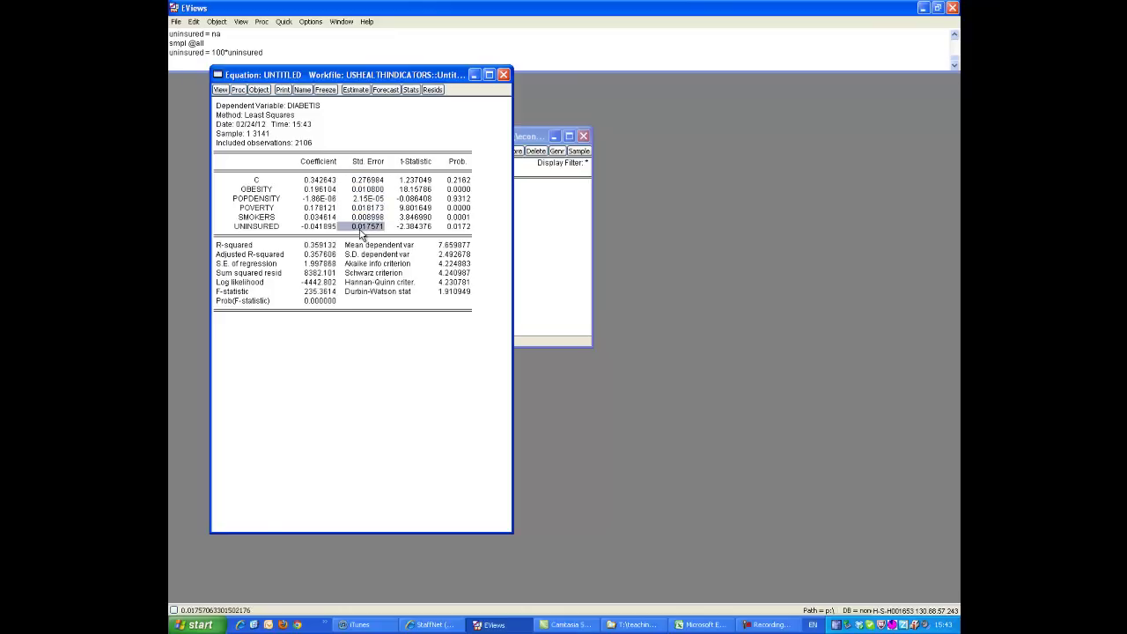
left_click(362, 216)
left_click(363, 200)
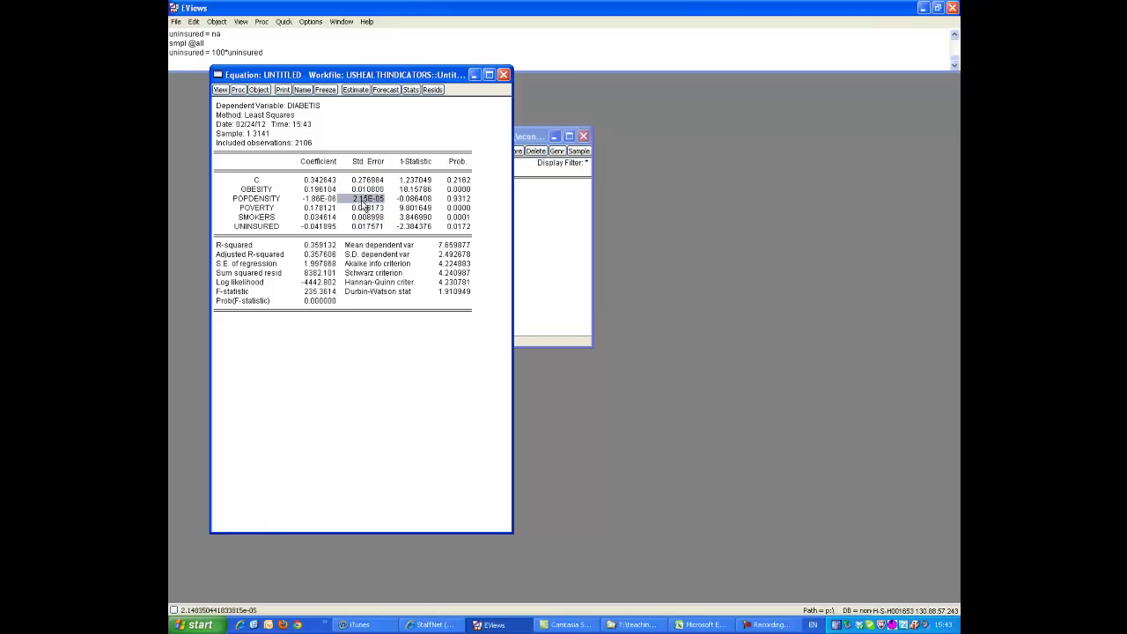
- Select White heteroskedasticity-consistent coefficient covariance in the estimation options
left_click(356, 89)
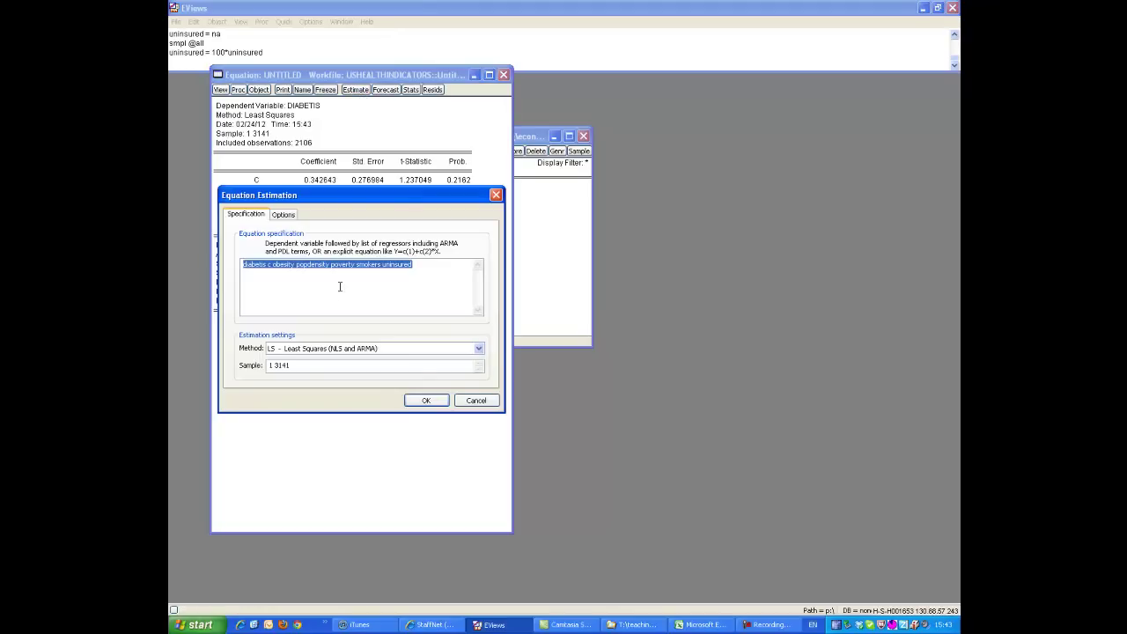
left_click(285, 217)
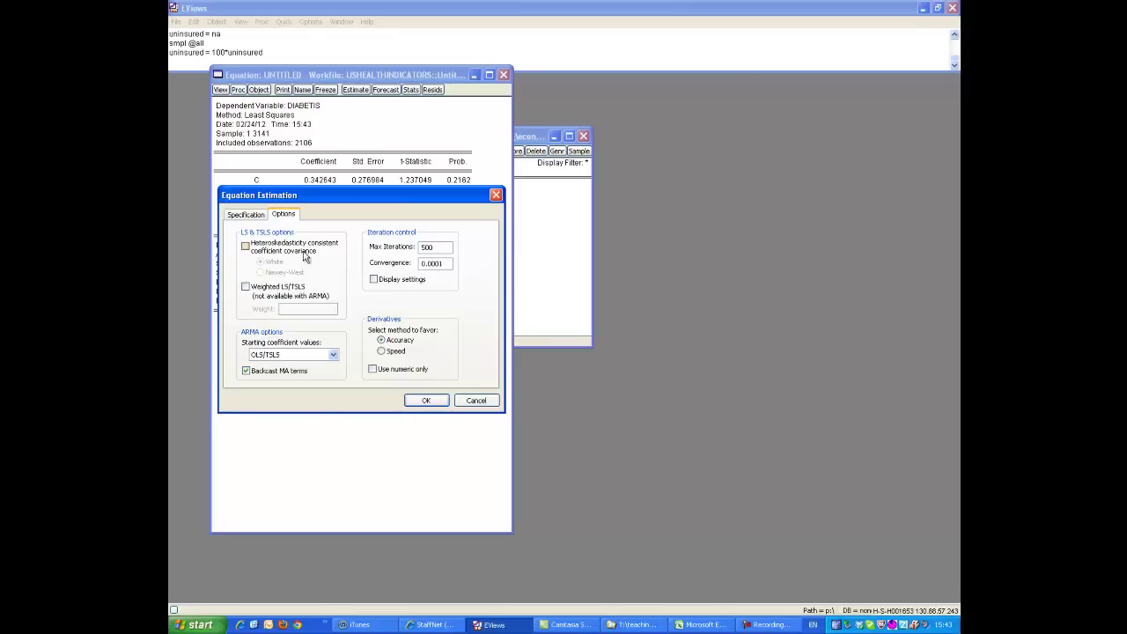
left_click(245, 247)
- Re-estimate with White-robust errors and read the revised standard errors for each regressor
left_click(426, 401)
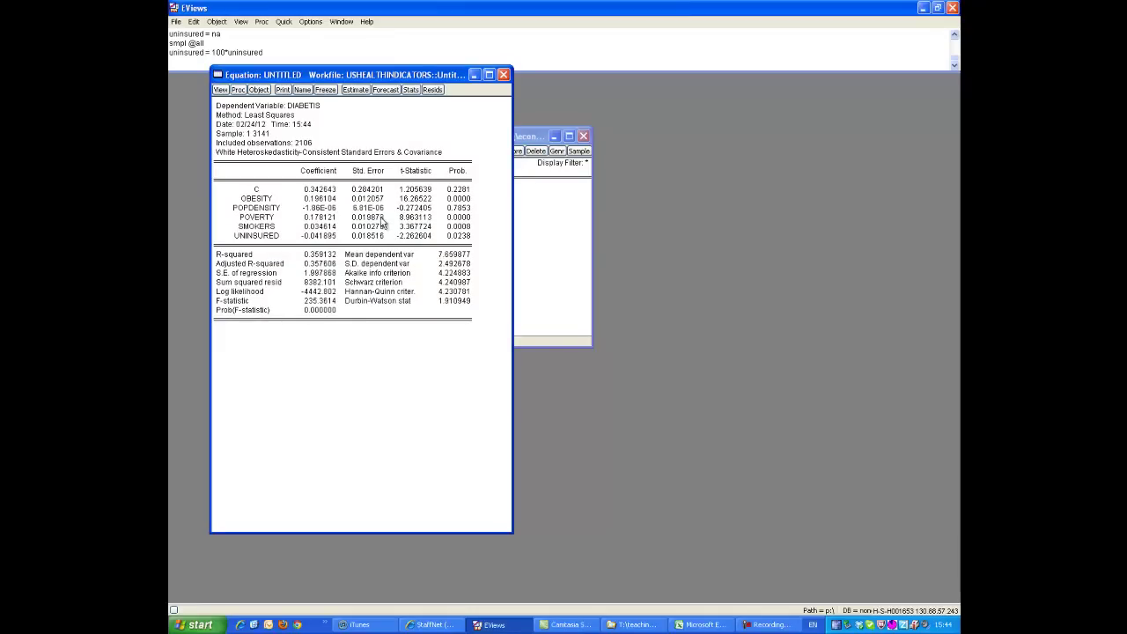
left_click(376, 190)
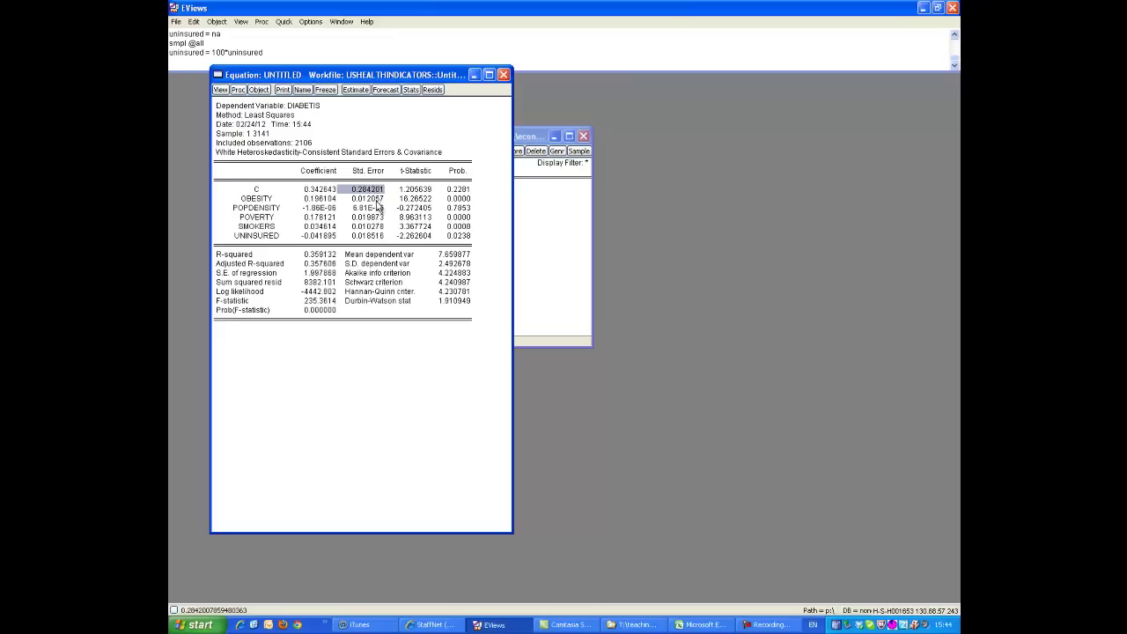
left_click(376, 199)
left_click(376, 208)
left_click(376, 226)
left_click(375, 235)
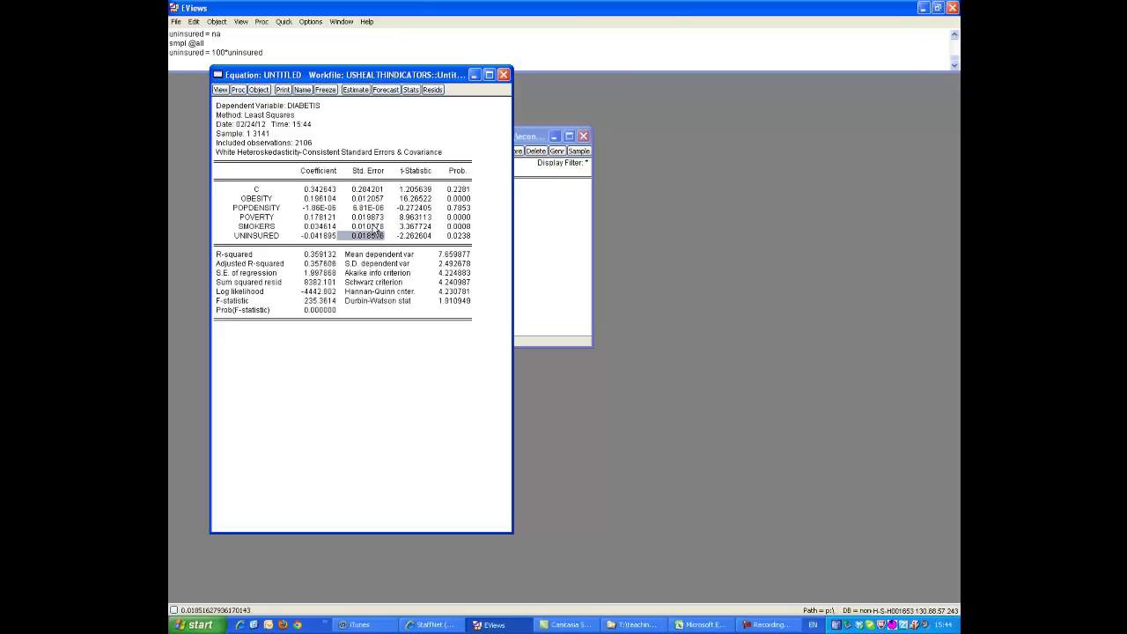
left_click(374, 218)
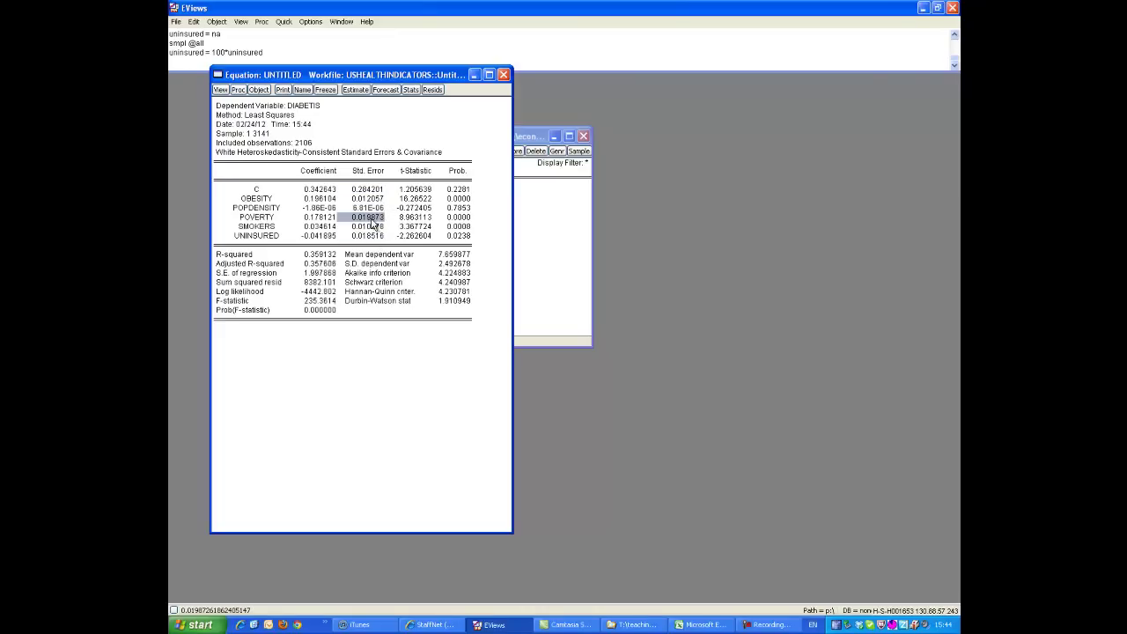
left_click(376, 199)
left_click(370, 209)
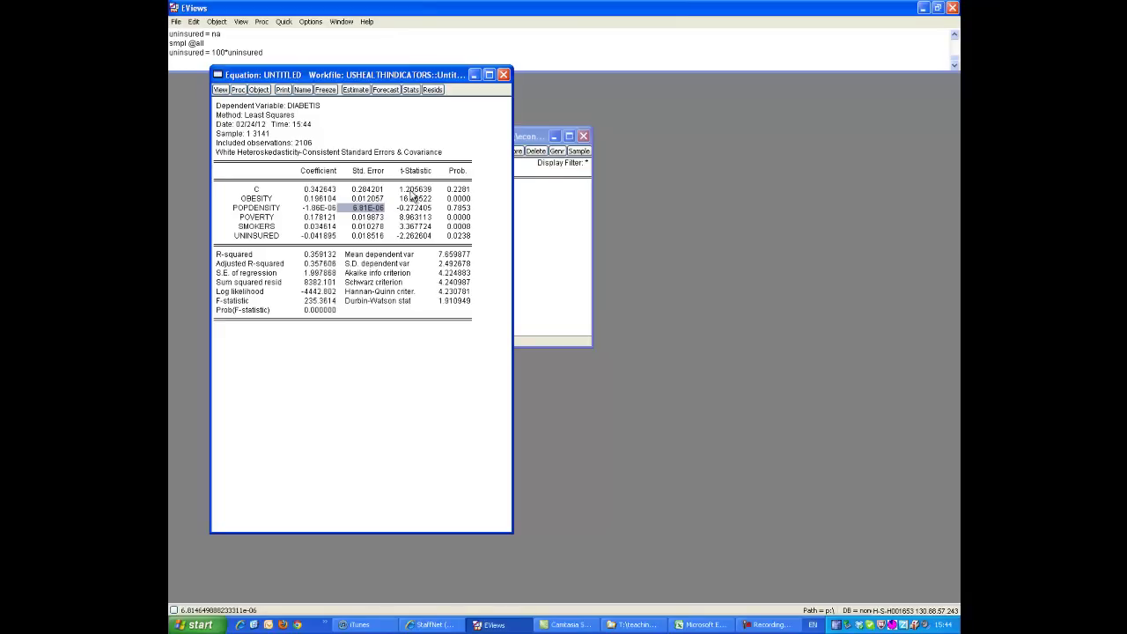
- Read the robust t-statistics for C, POVERTY, SMOKERS, POPDENSITY and the other regressors
left_click(414, 191)
left_click(410, 199)
left_click(411, 208)
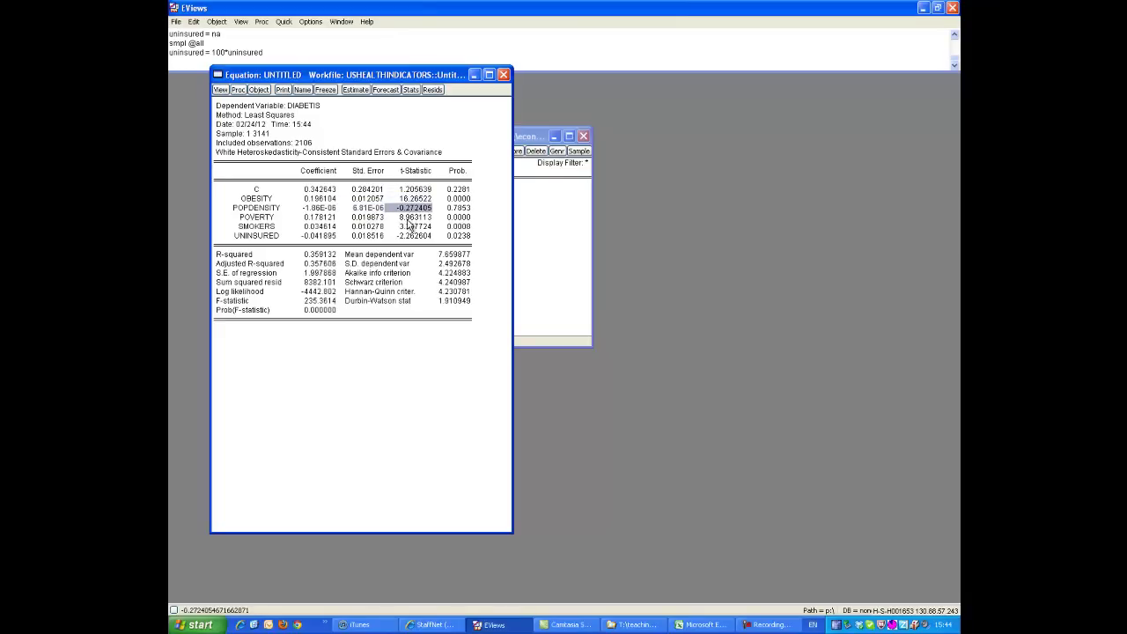
left_click(410, 218)
left_click(408, 227)
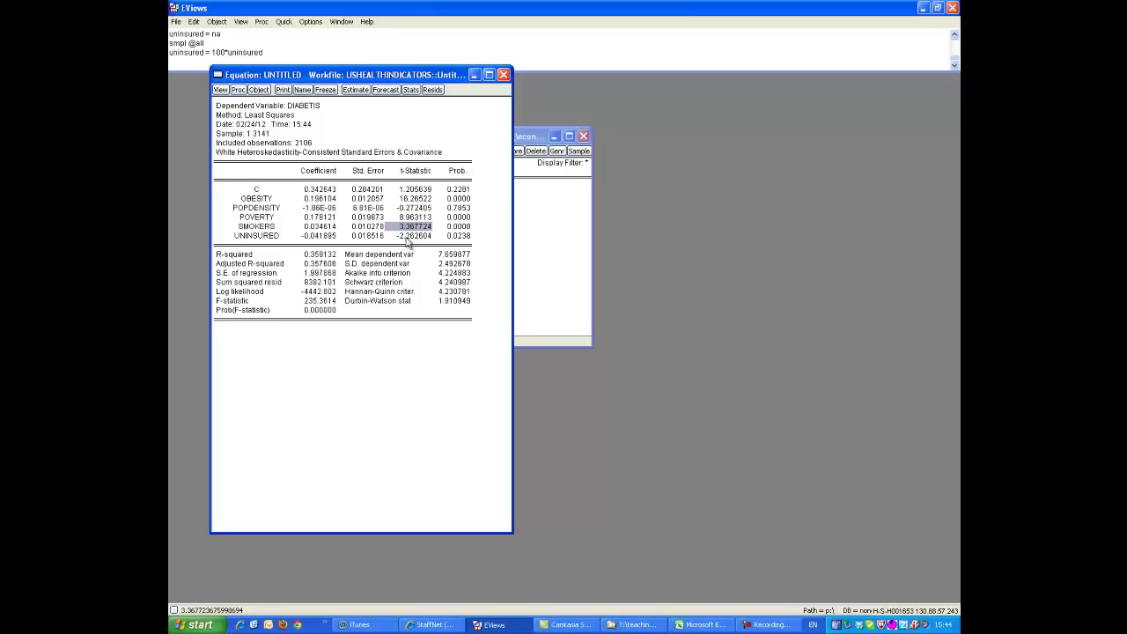
key("Up")
key("Up")
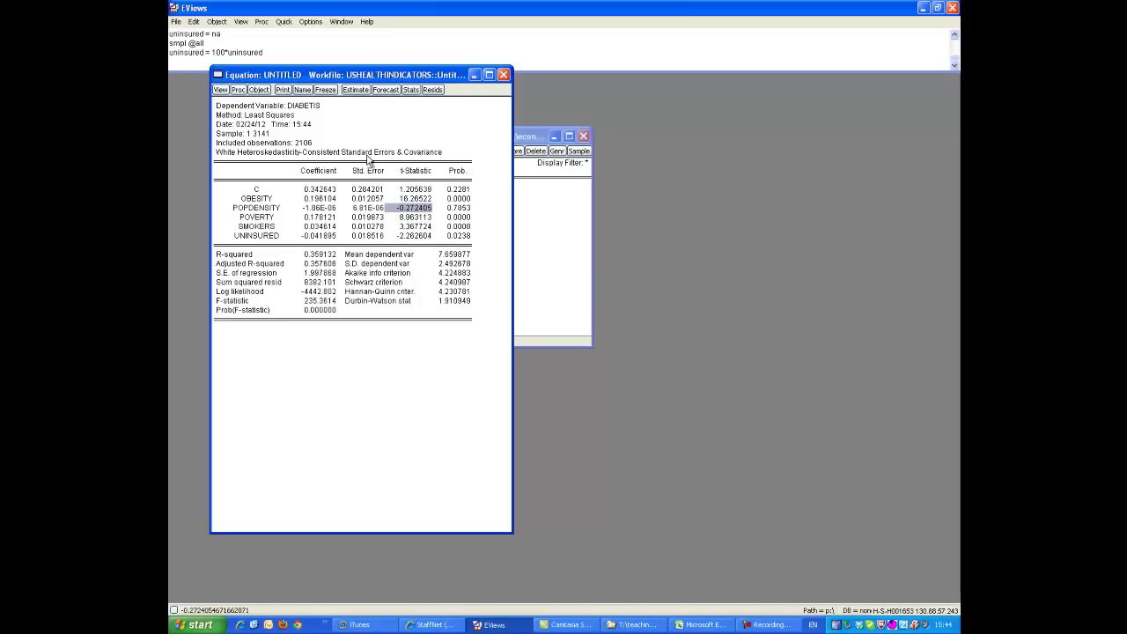
left_click(411, 179)
left_click(410, 208)
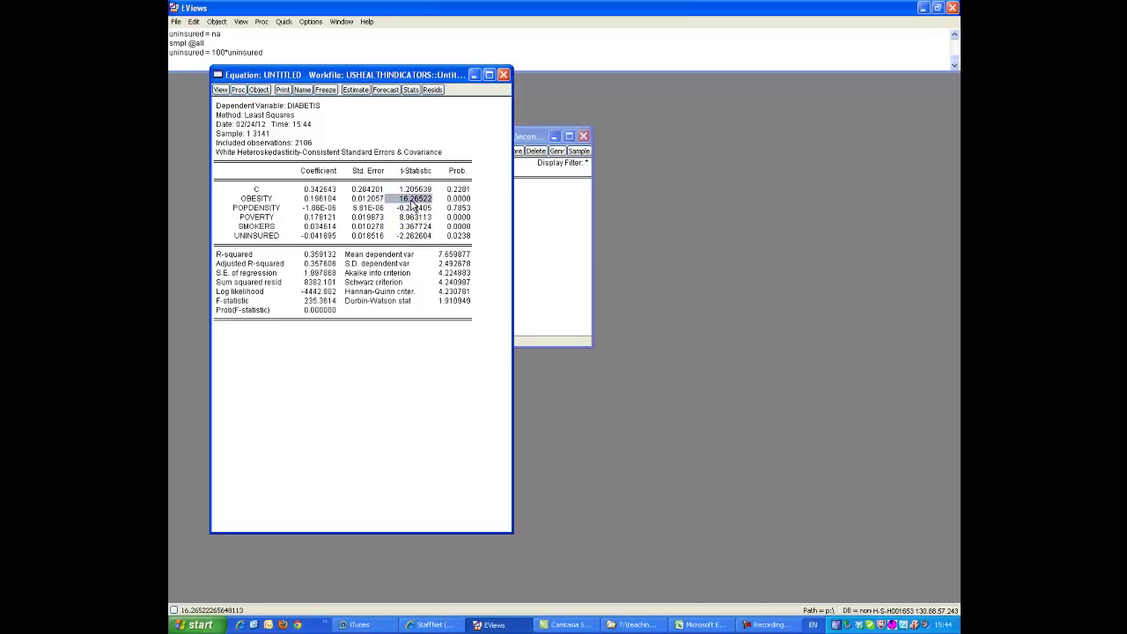
- Check the robust p-values: OBESITY 0.0000, SMOKERS 0.0008, C 0.2281
left_click(448, 199)
left_click(457, 189)
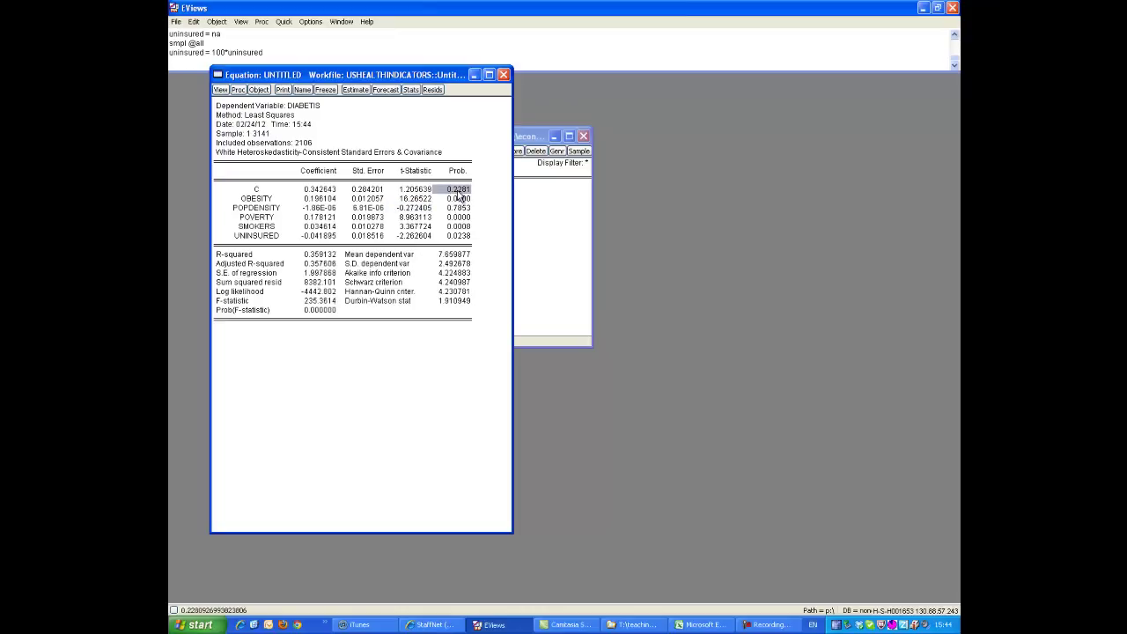
left_click(457, 199)
left_click(459, 208)
left_click(458, 218)
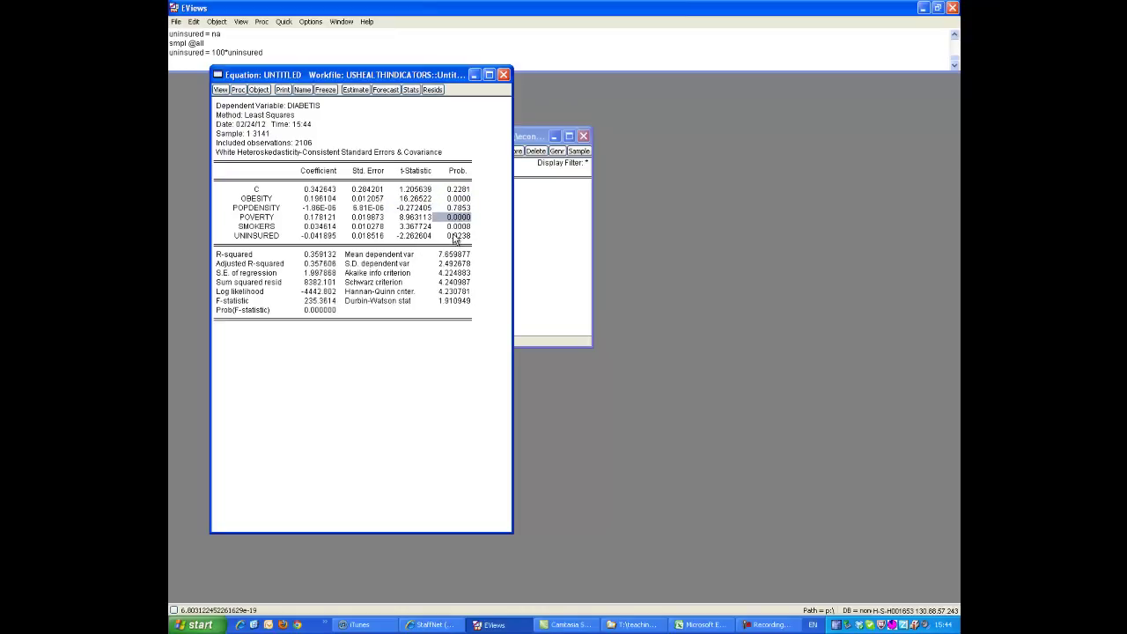
left_click(455, 227)
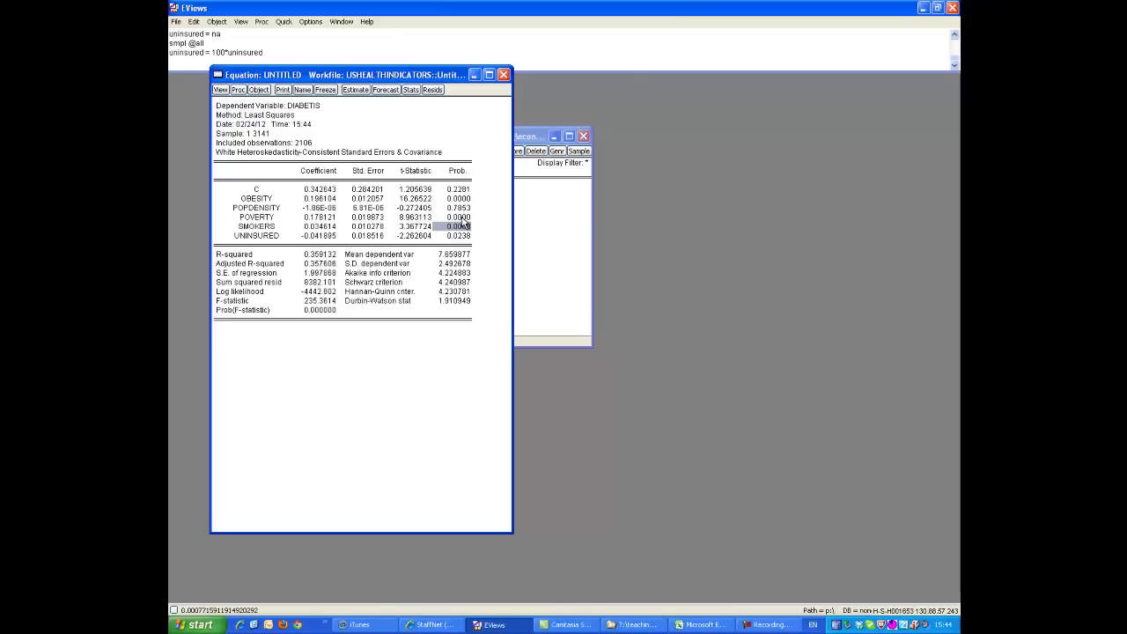
left_click(464, 200)
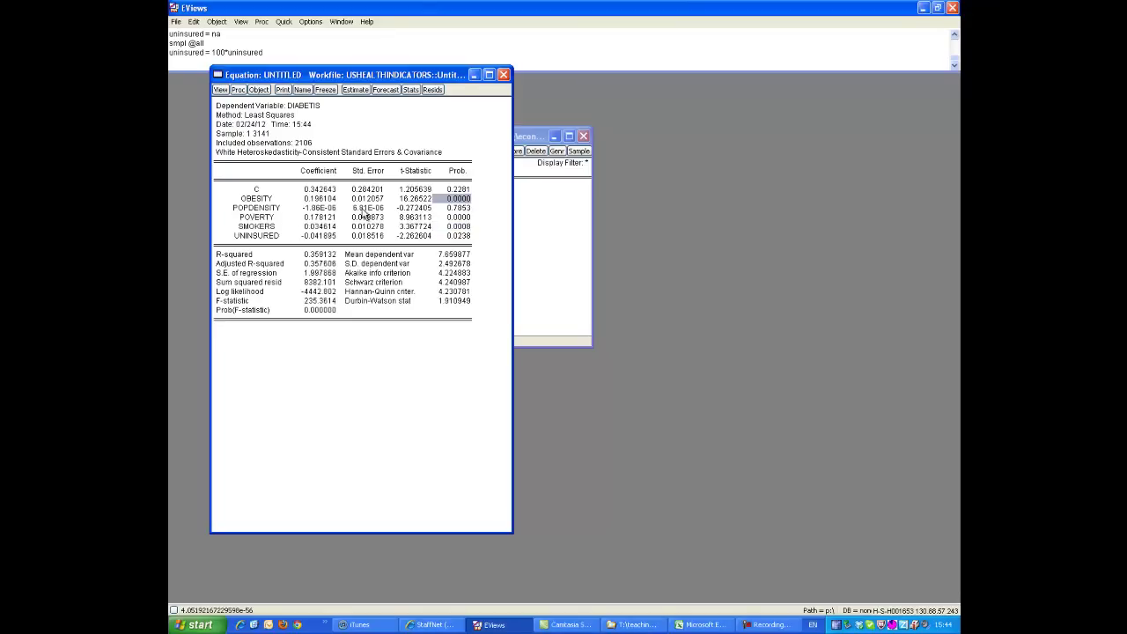
left_click(268, 201)
left_click(319, 201)
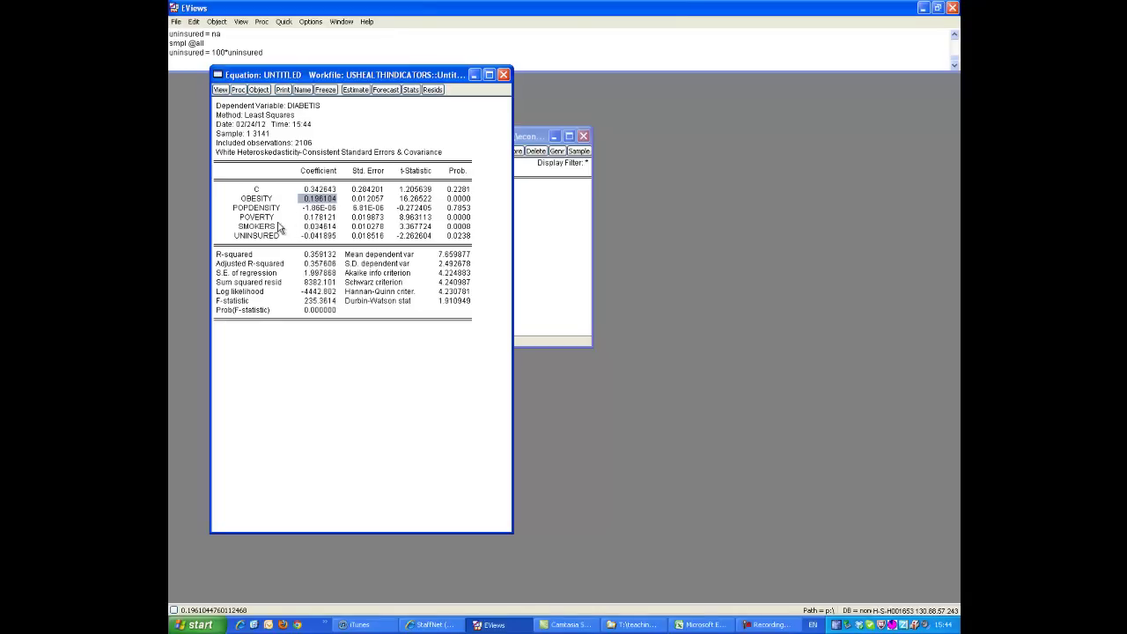
left_click(327, 218)
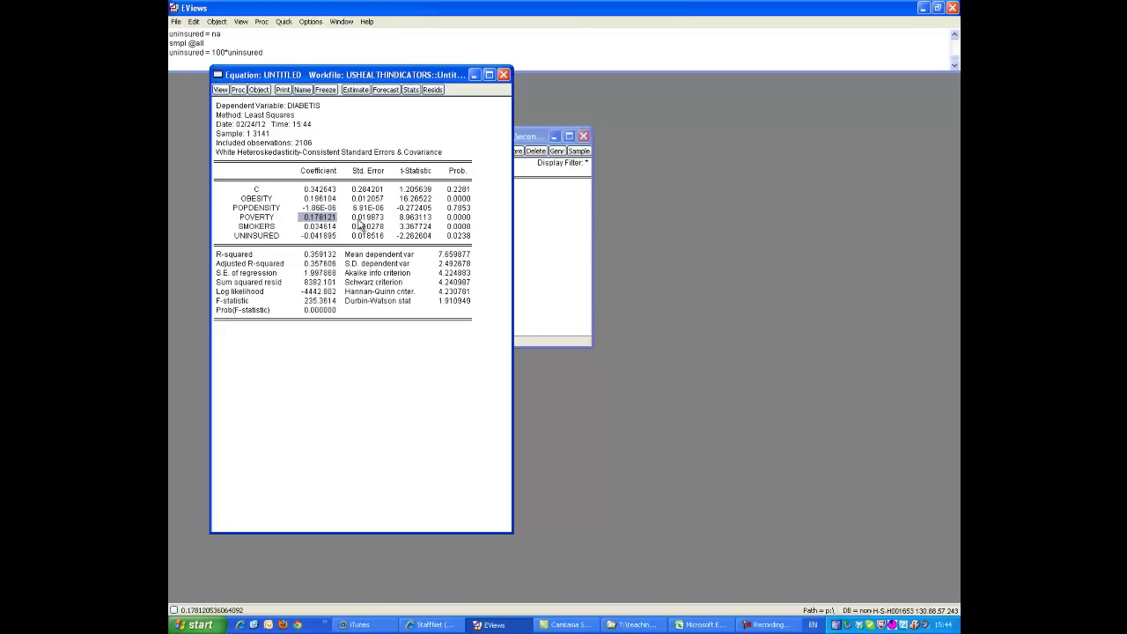
left_click(417, 218)
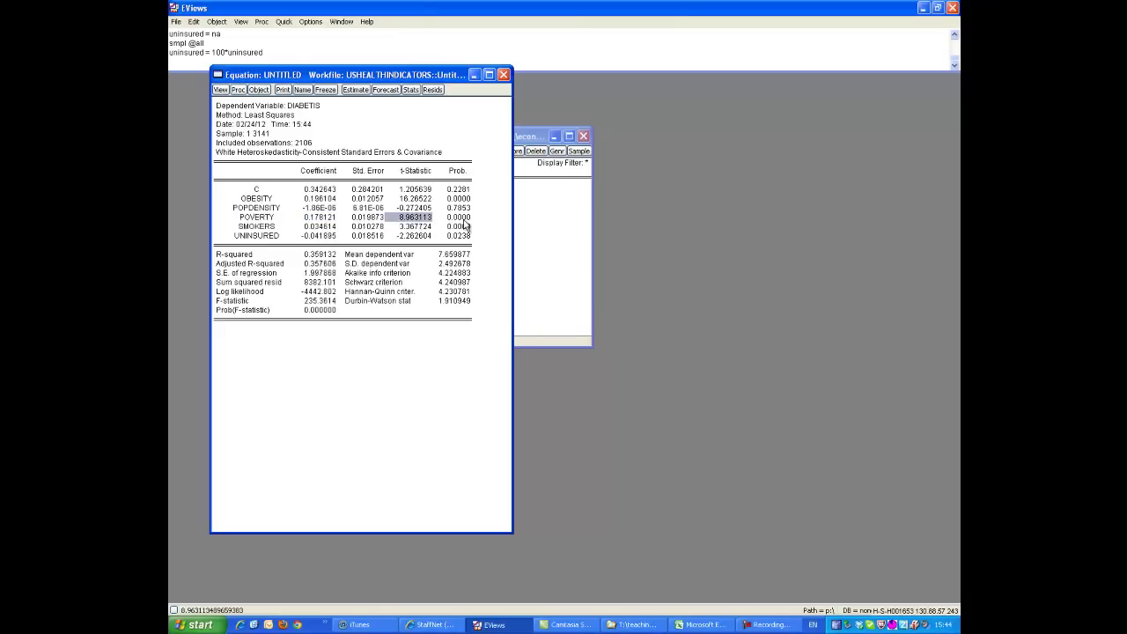
left_click(321, 220)
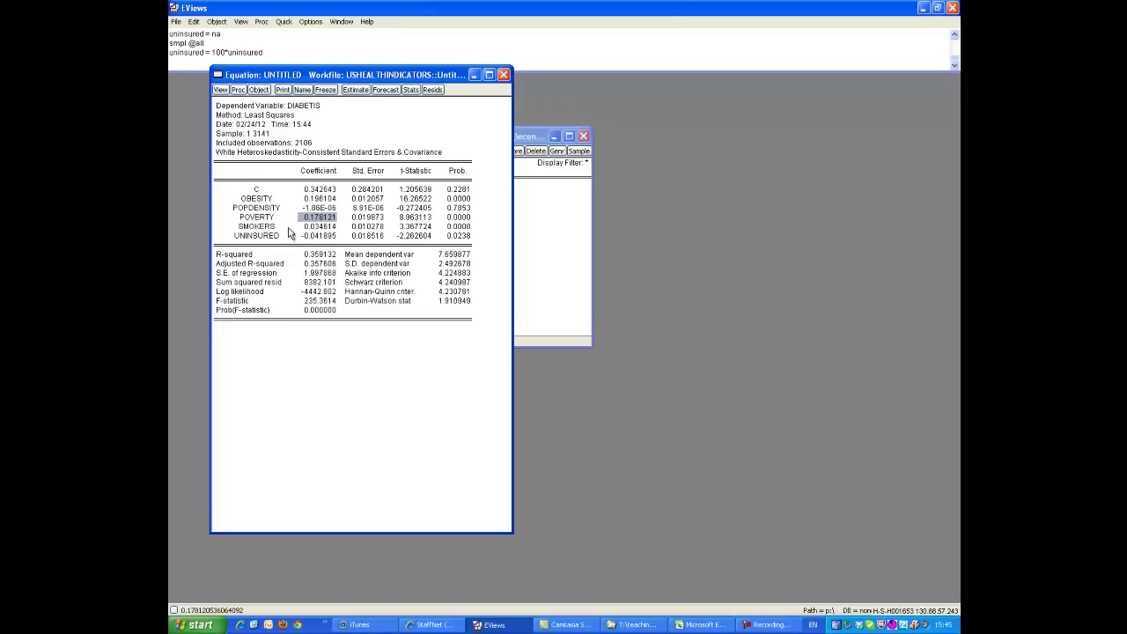
left_click_drag(273, 235, 307, 231)
left_click(317, 217)
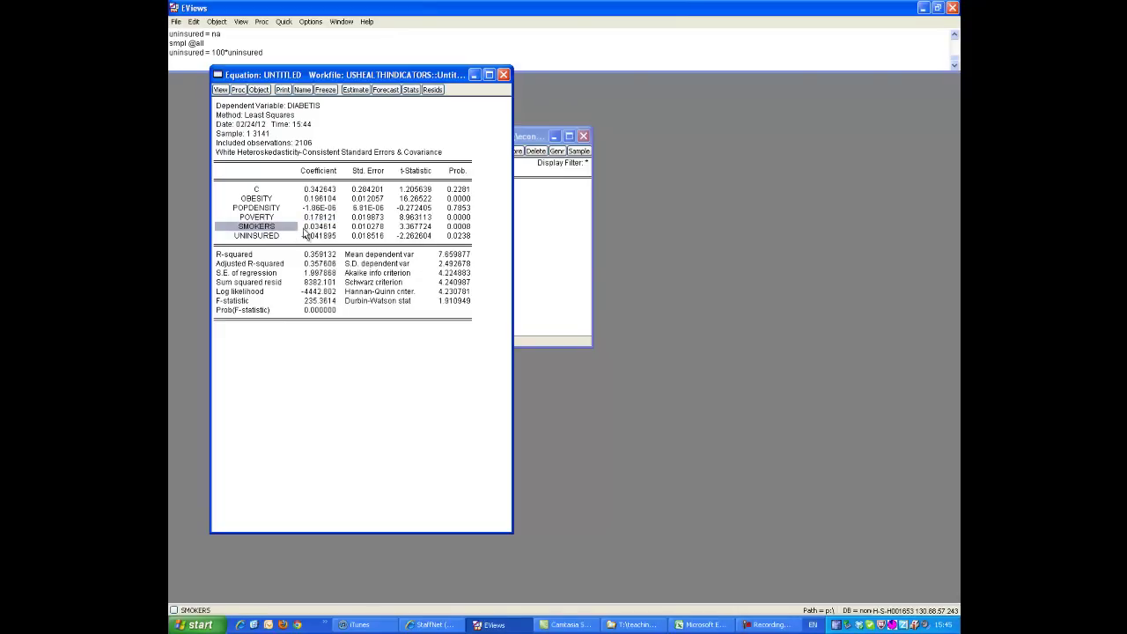
left_click(321, 229)
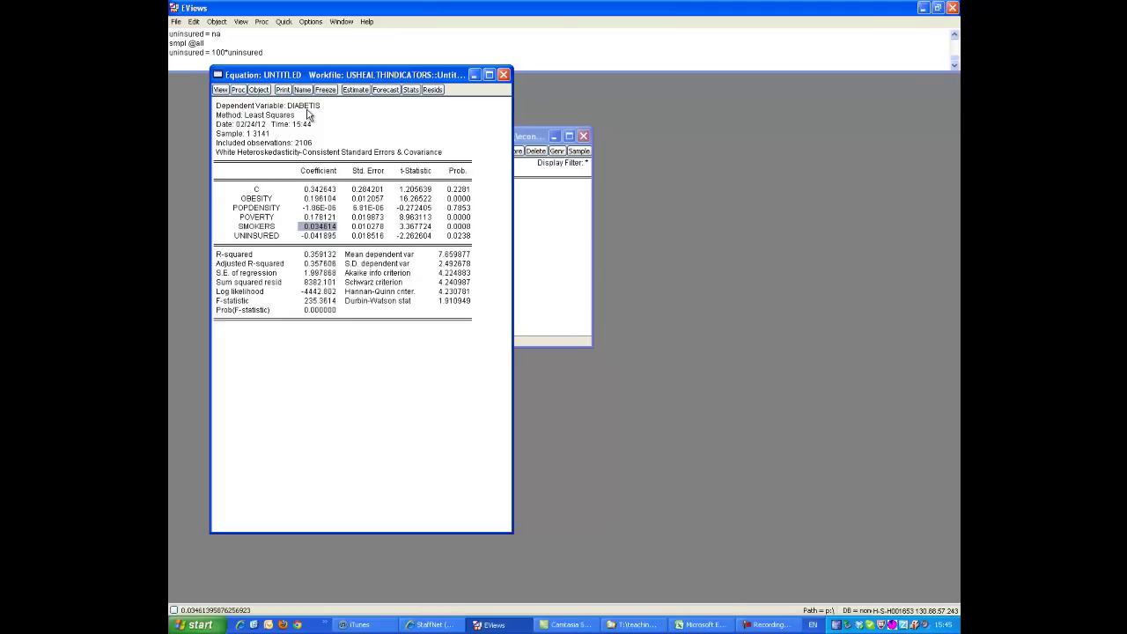
left_click(330, 237)
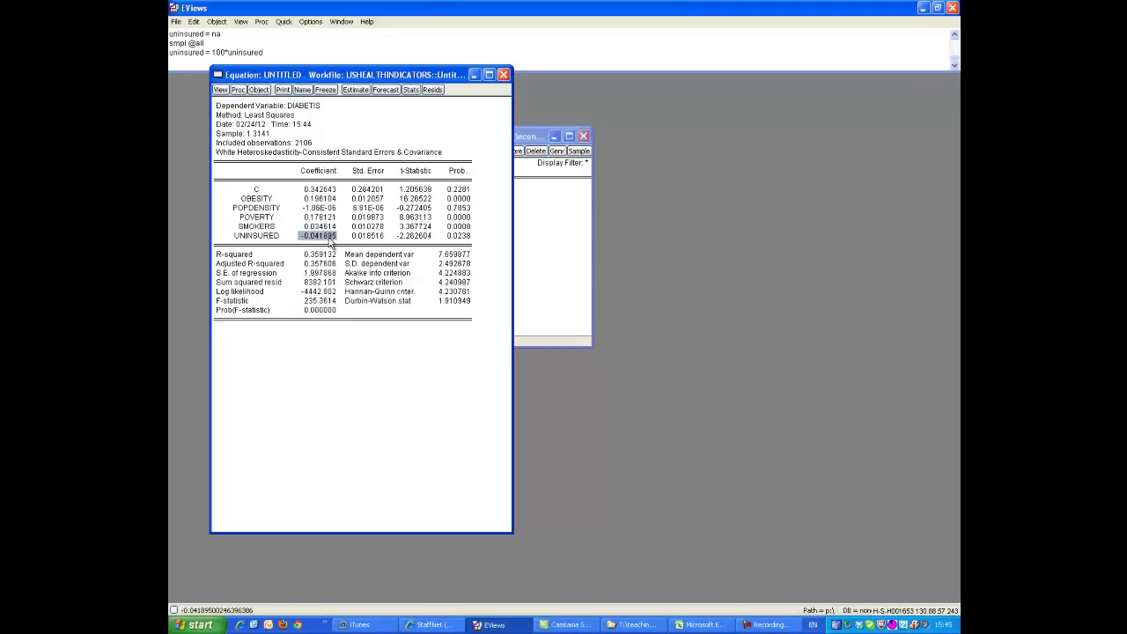
left_click_drag(257, 242, 316, 240)
left_click(315, 240)
left_click(276, 231)
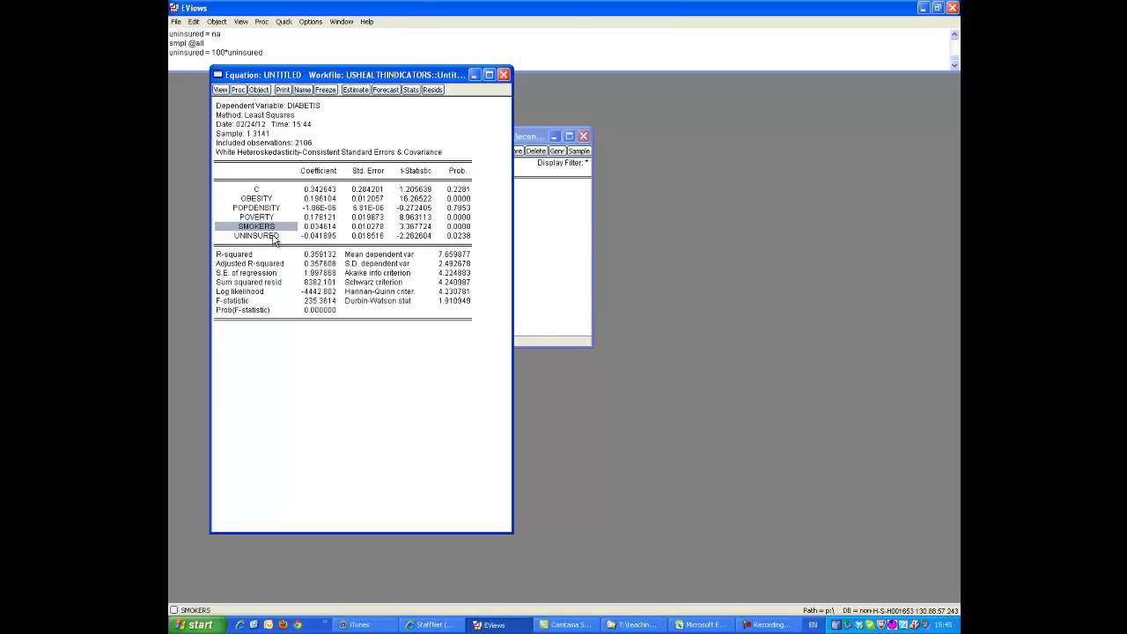
left_click(274, 238)
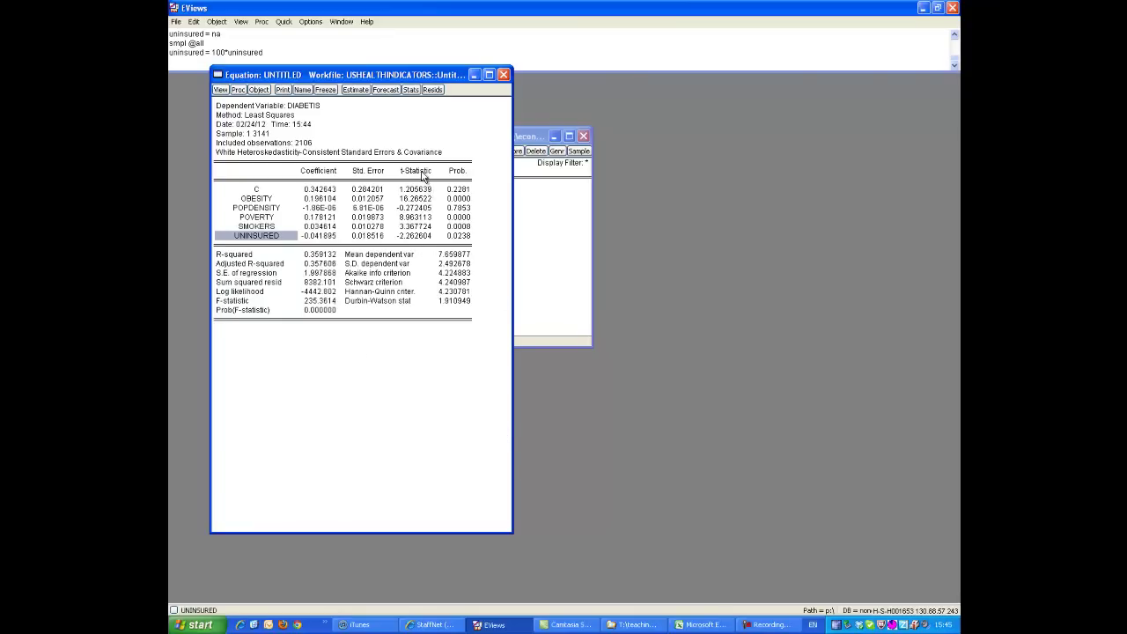
left_click(314, 237)
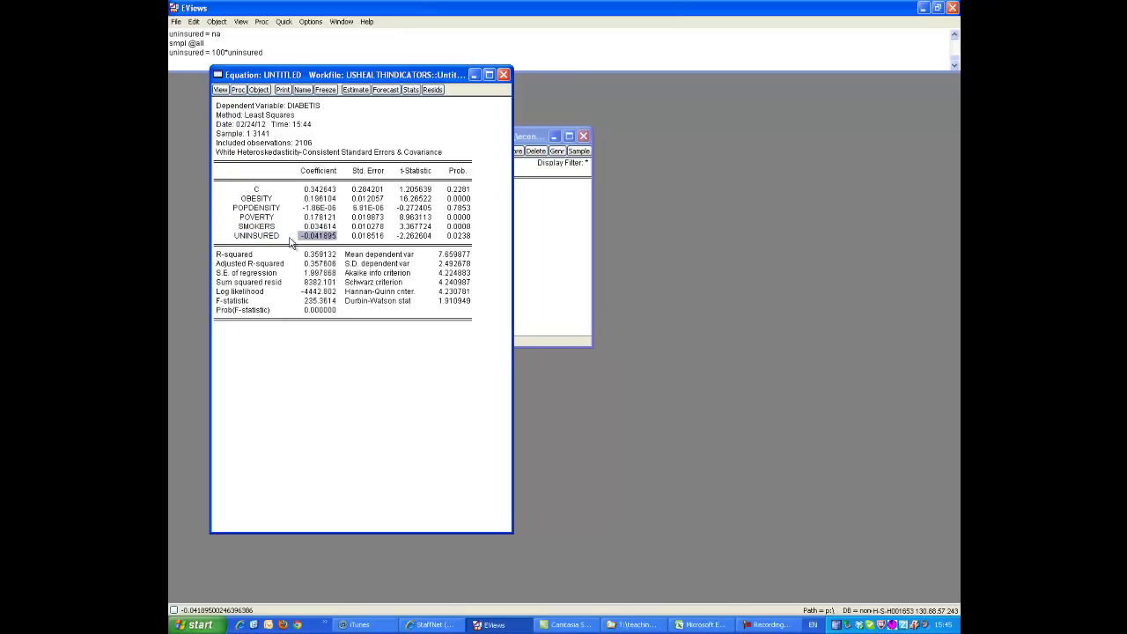
left_click(276, 237)
left_click(307, 108)
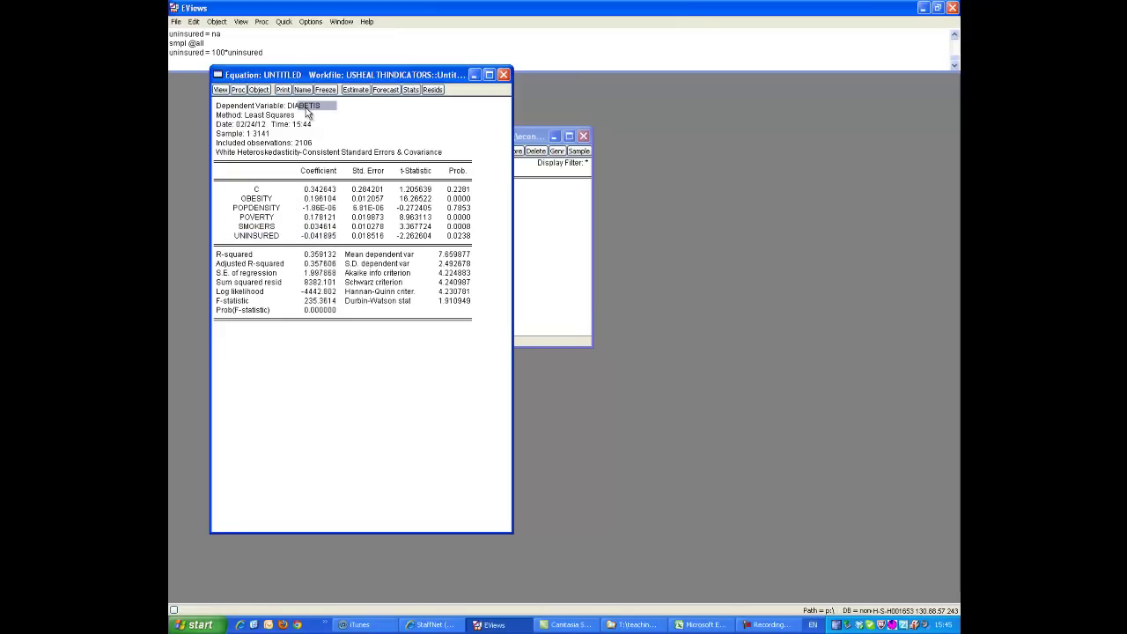
left_click(275, 239)
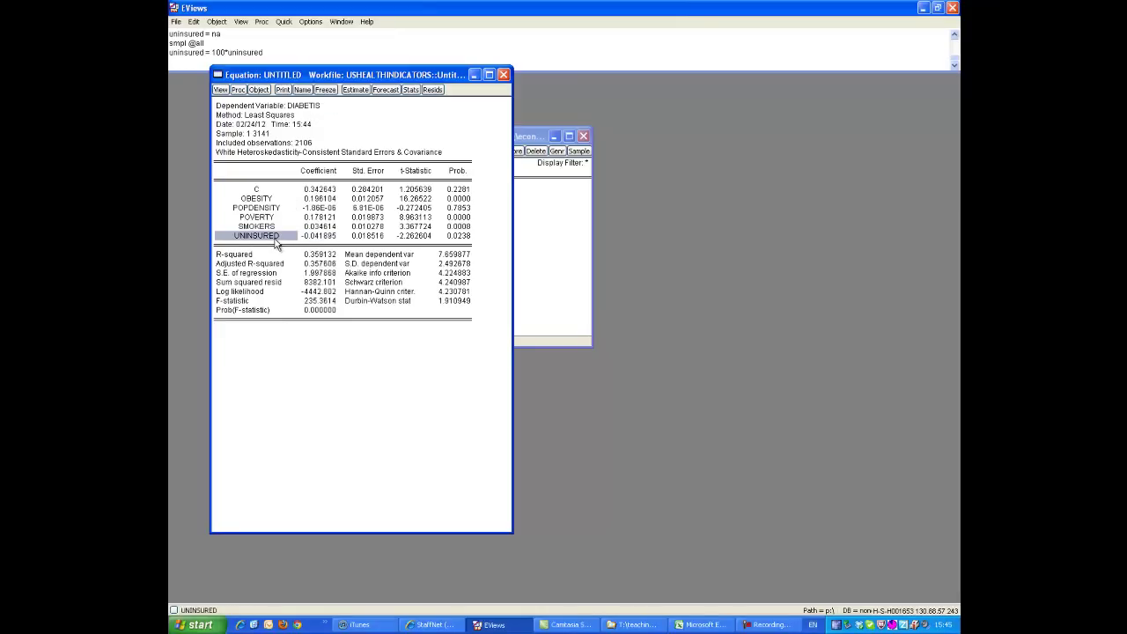